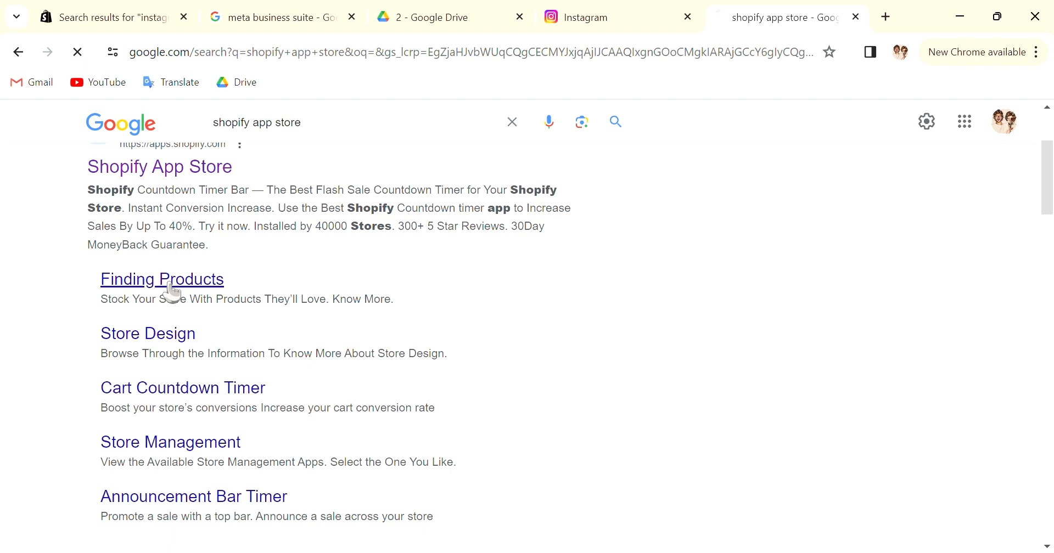
- Search the Shopify App Store for "instagram" and open the listing of the Facebook & Instagram app by Meta
click(389, 153)
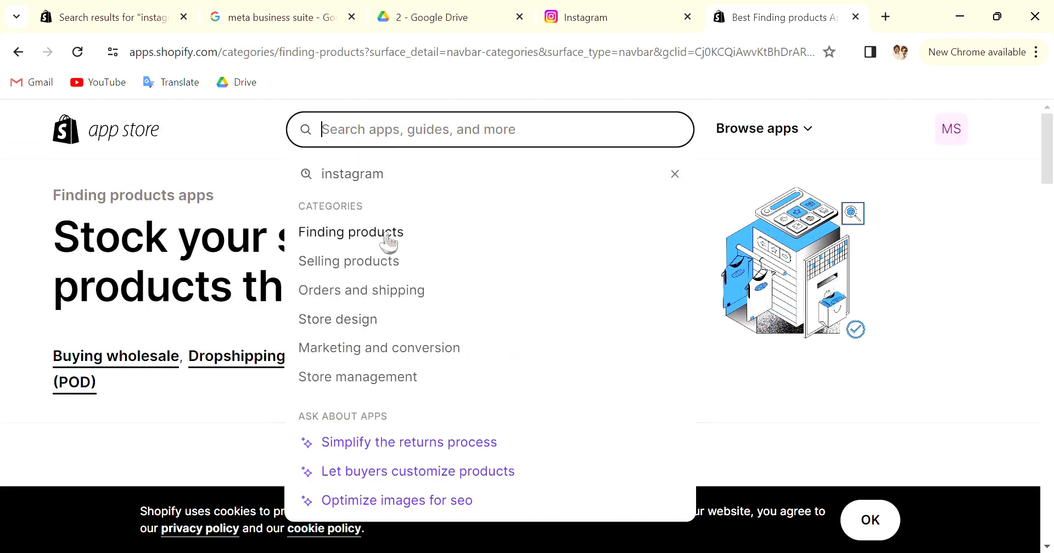
text(instag)
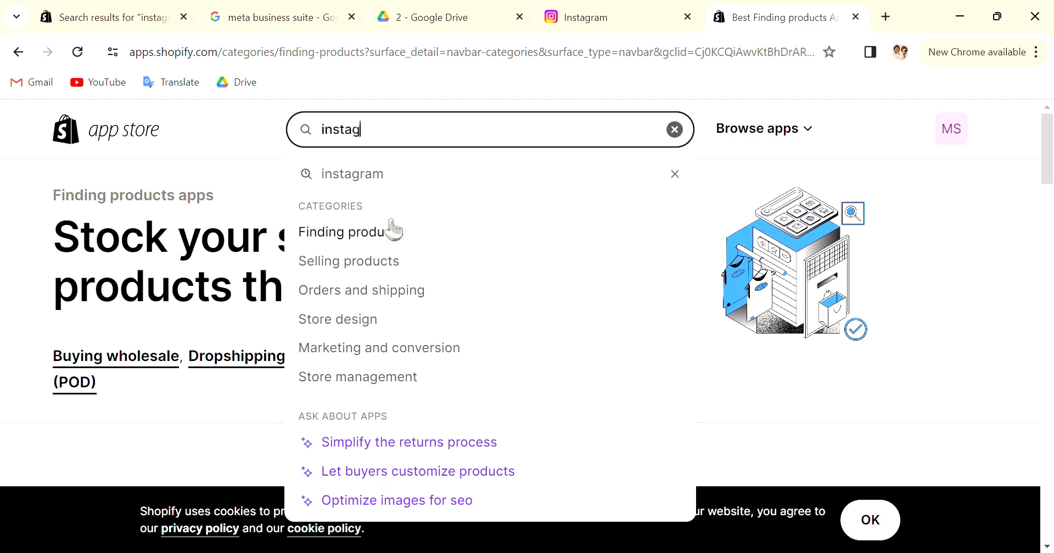
text(ram)
key(Return)
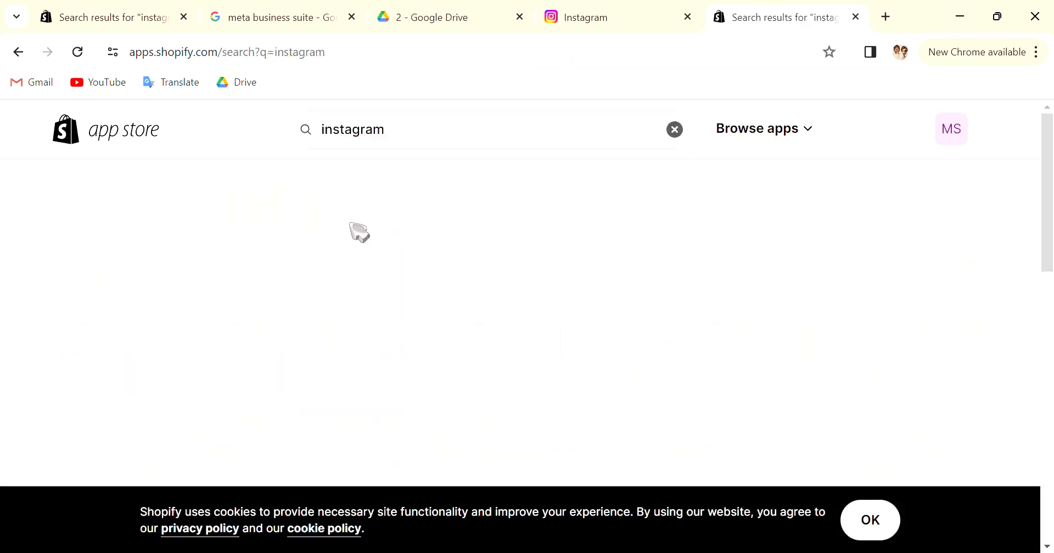
scroll(384, 252, down, 3)
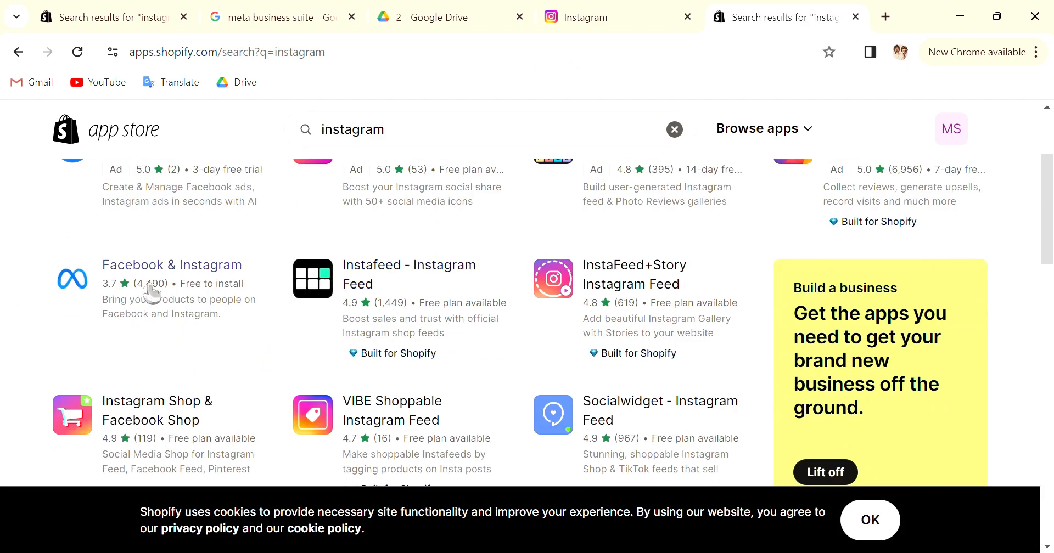
click(124, 266)
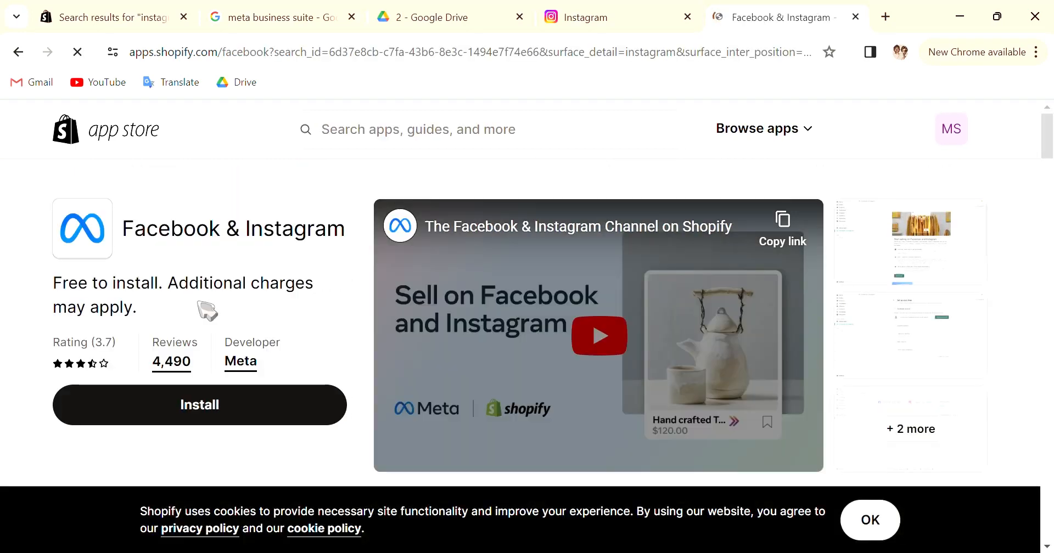
- Install the Facebook & Instagram app on the store and accept all Facebook cookies
click(247, 410)
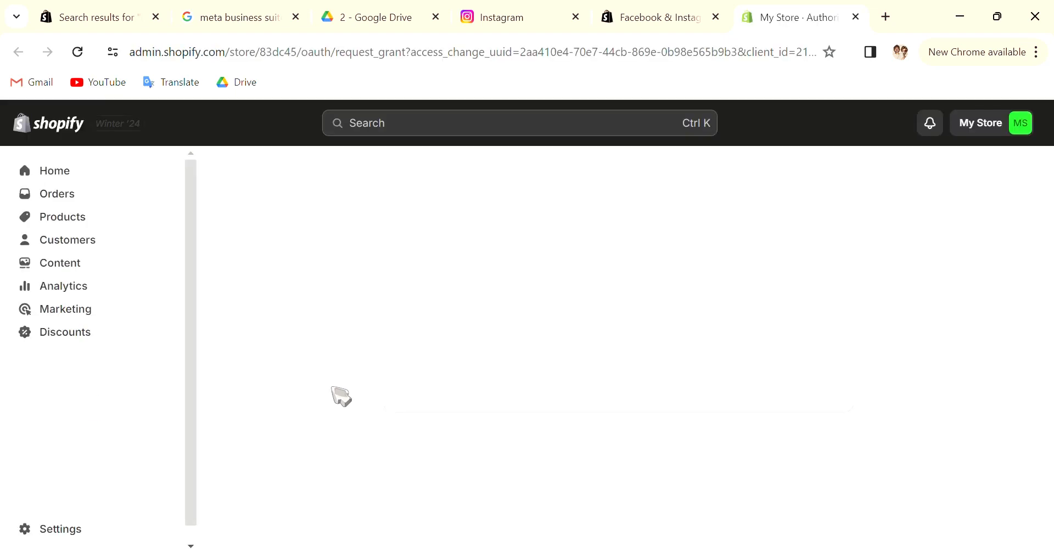
click(1021, 422)
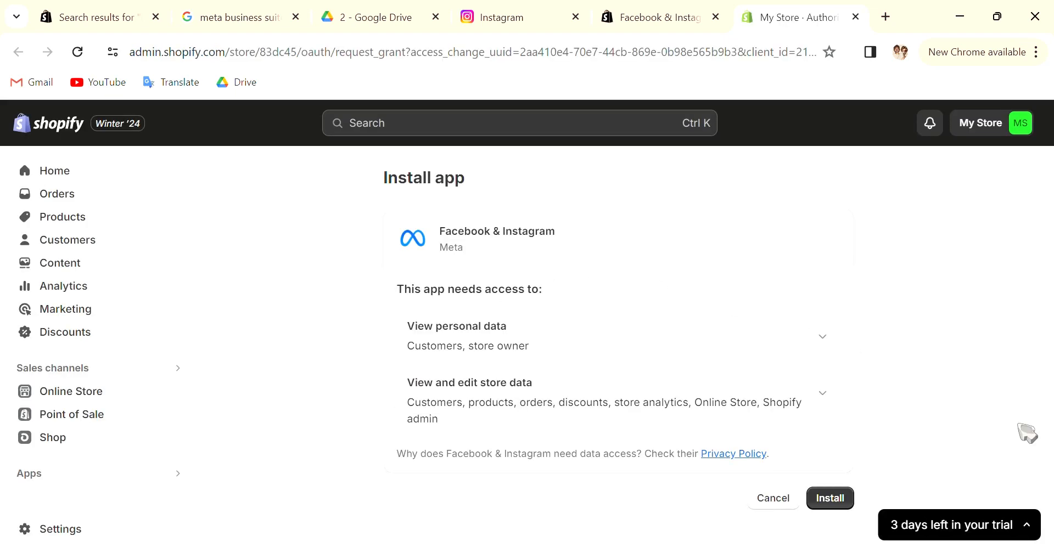
click(830, 500)
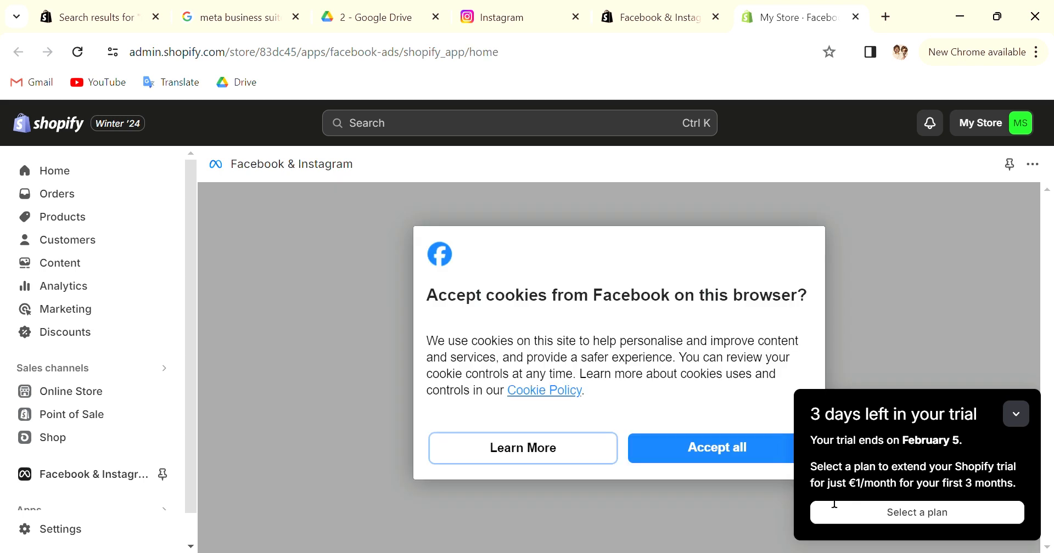
click(715, 448)
- Start the Advantage+ catalogue ads setup, collapse the trial notice, and begin connecting a Facebook account
scroll(468, 369, down, 2)
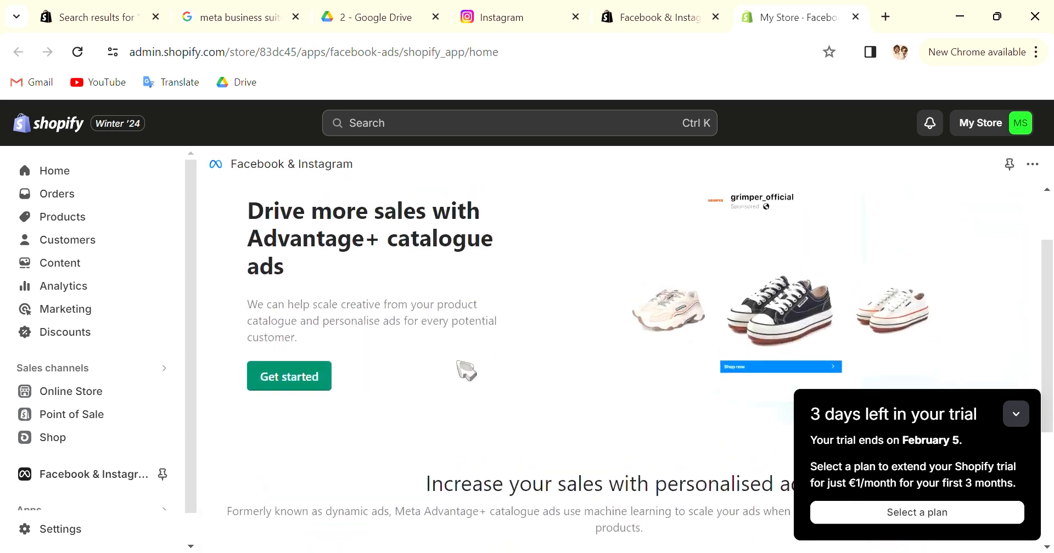
scroll(466, 371, down, 5)
scroll(468, 360, up, 5)
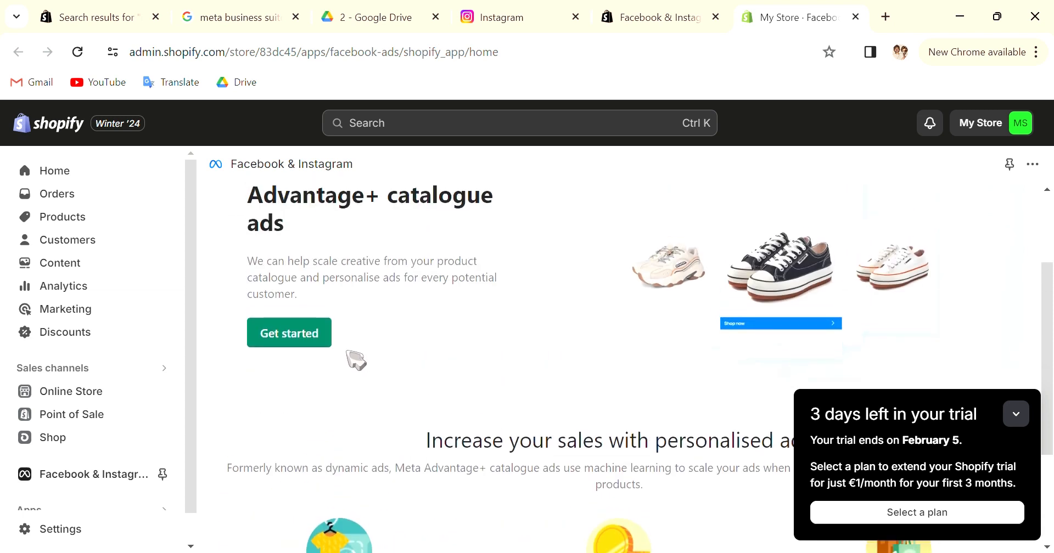
click(307, 342)
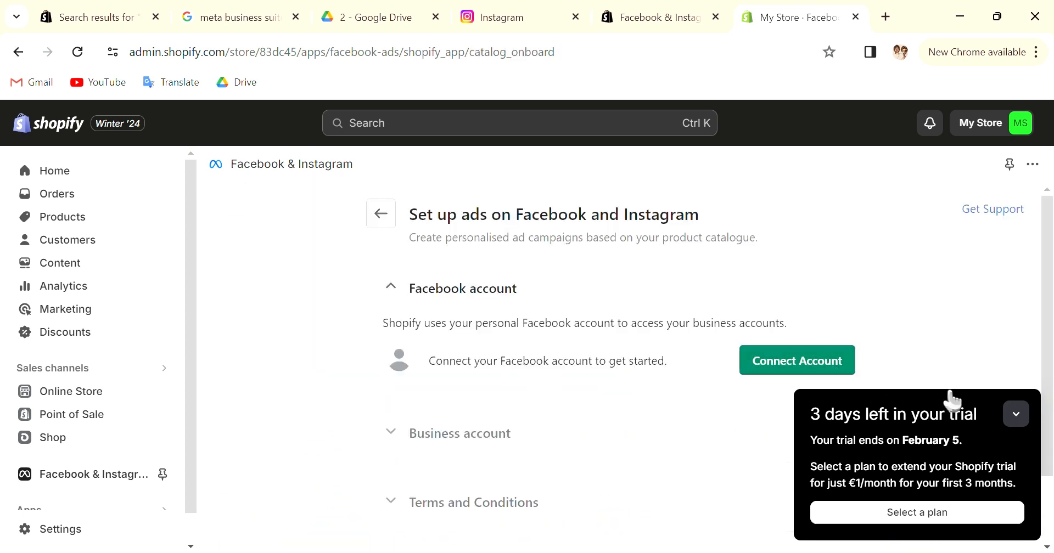
click(1015, 416)
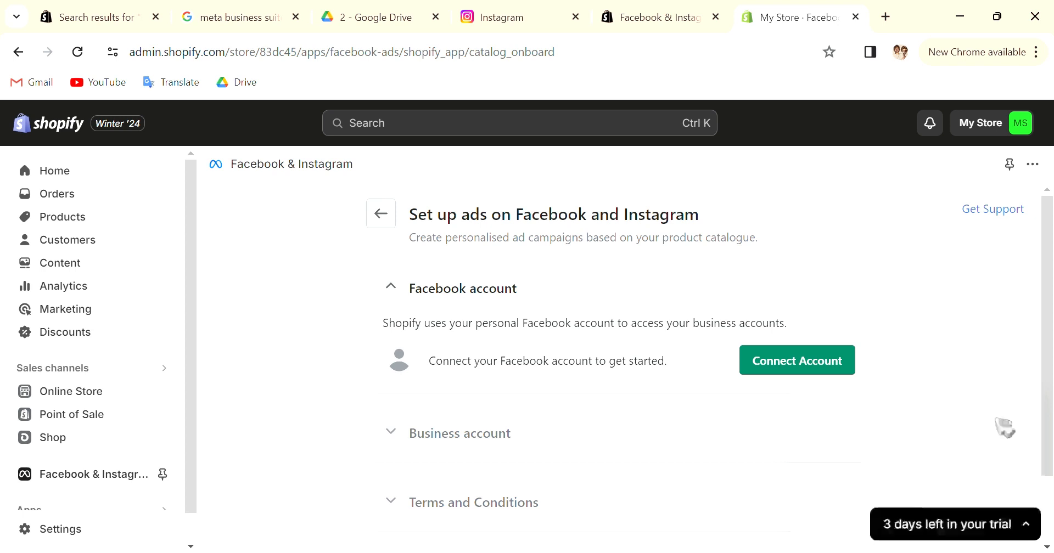
click(793, 362)
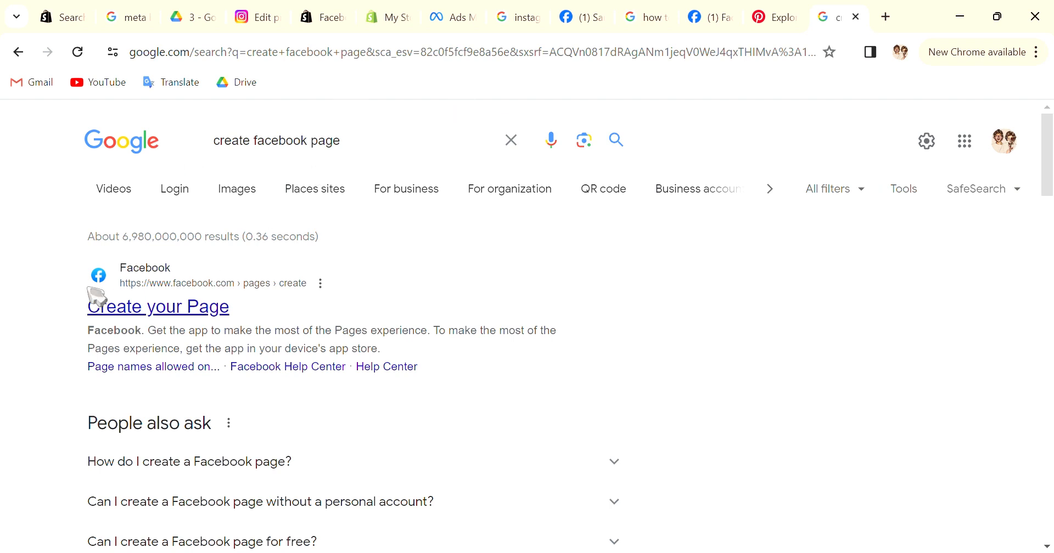
- Review the Google results on creating a Facebook Page and the instructions for linking a Page to Instagram
drag(89, 301, 247, 310)
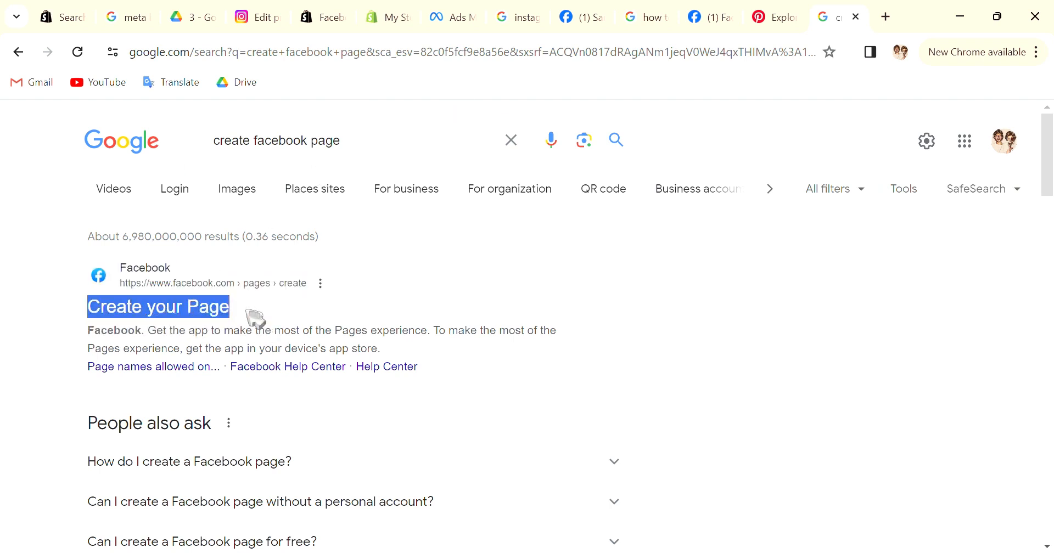
click(642, 354)
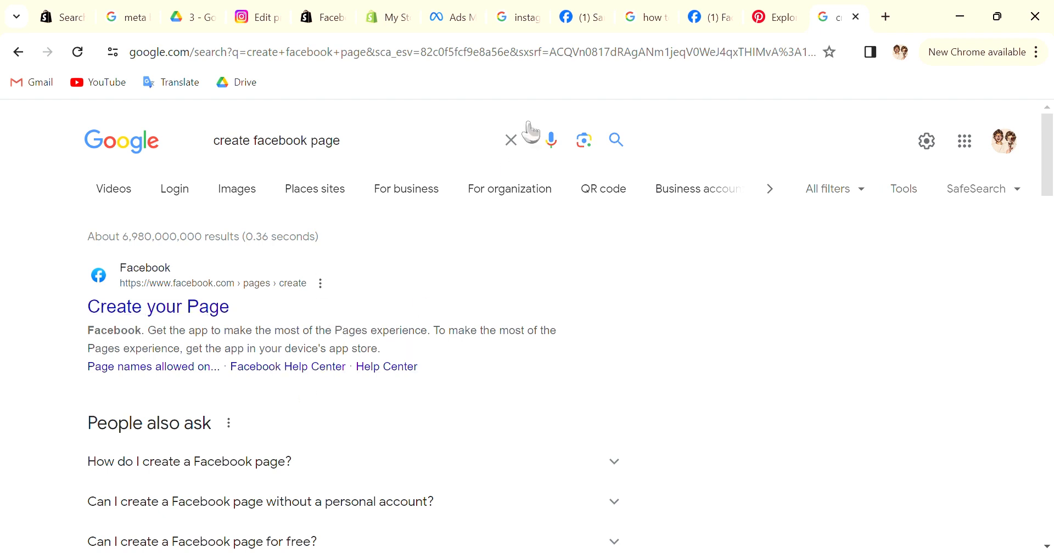
click(646, 20)
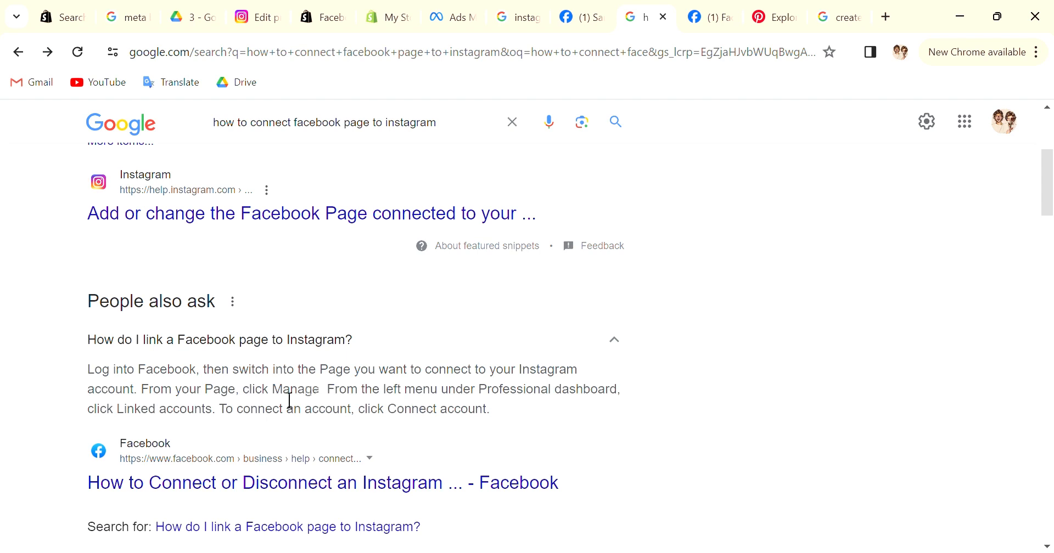
drag(273, 390, 352, 399)
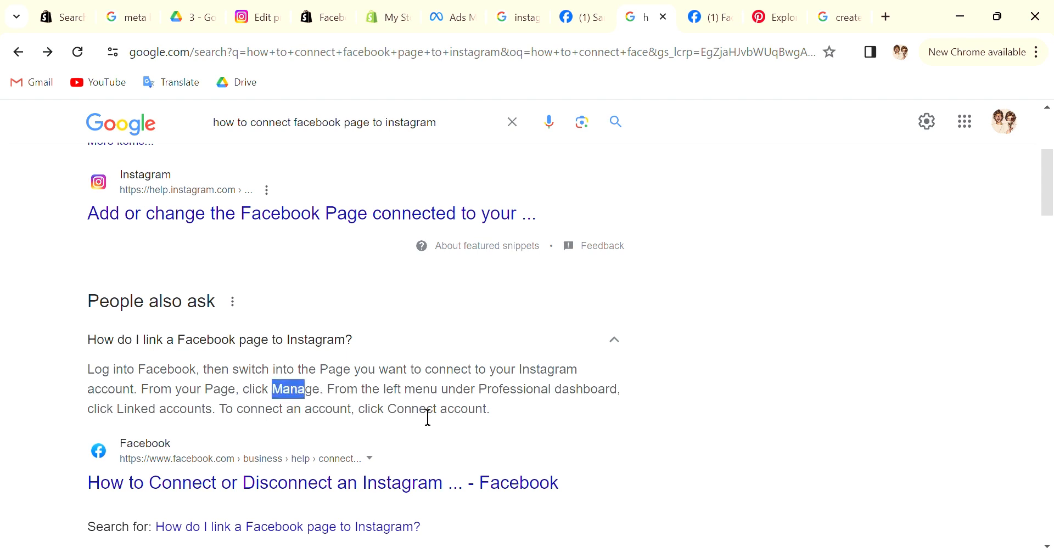
drag(124, 417, 213, 418)
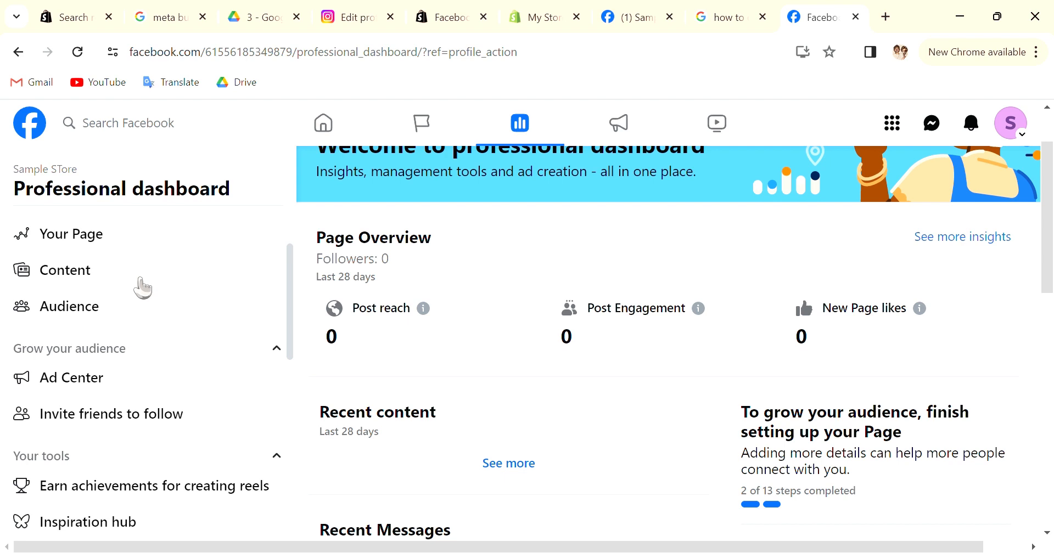
- Link Instagram to the Sample STore Facebook Page through its linked accounts, allowing access to Instagram messages in Inbox
scroll(132, 389, down, 2)
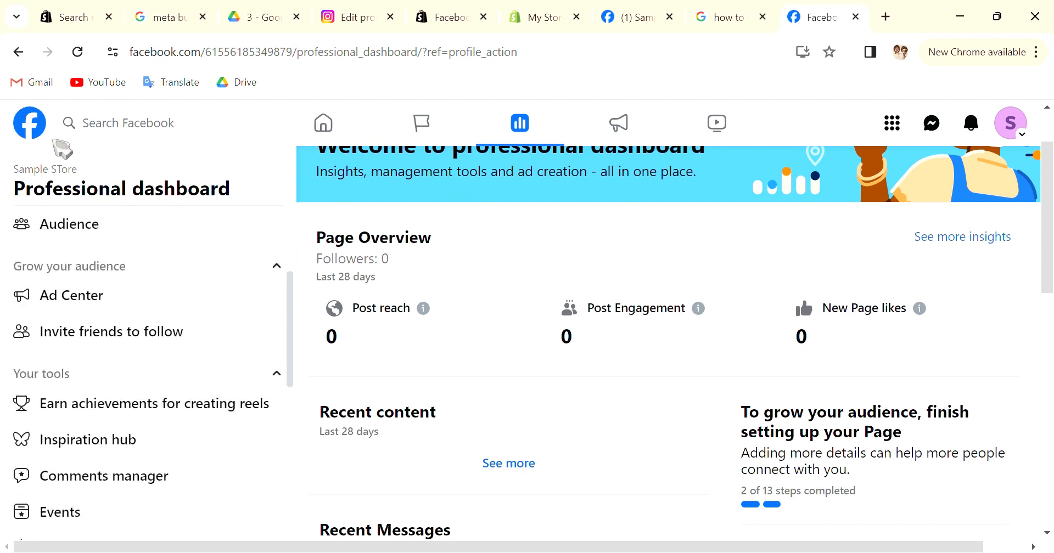
scroll(209, 357, down, 5)
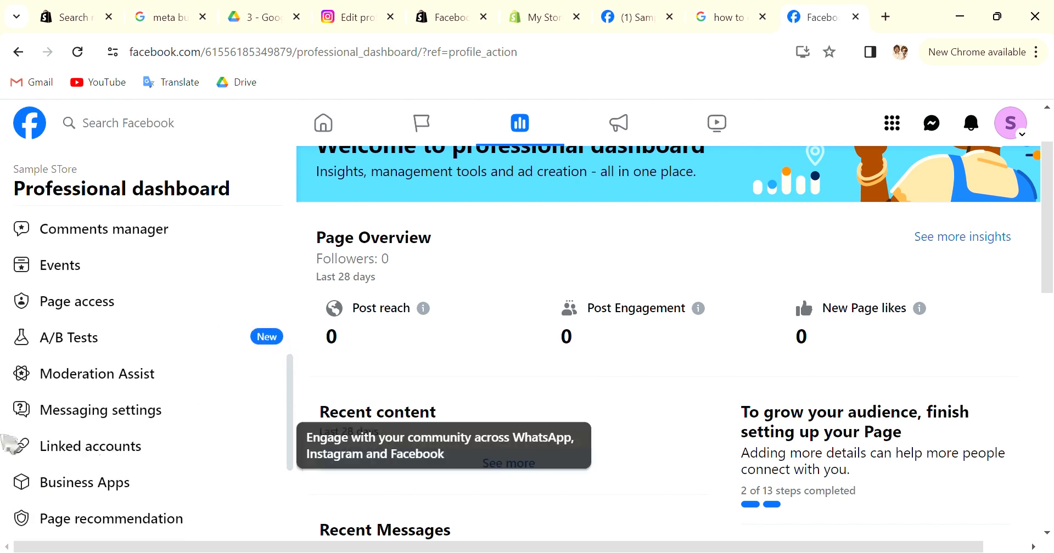
click(149, 455)
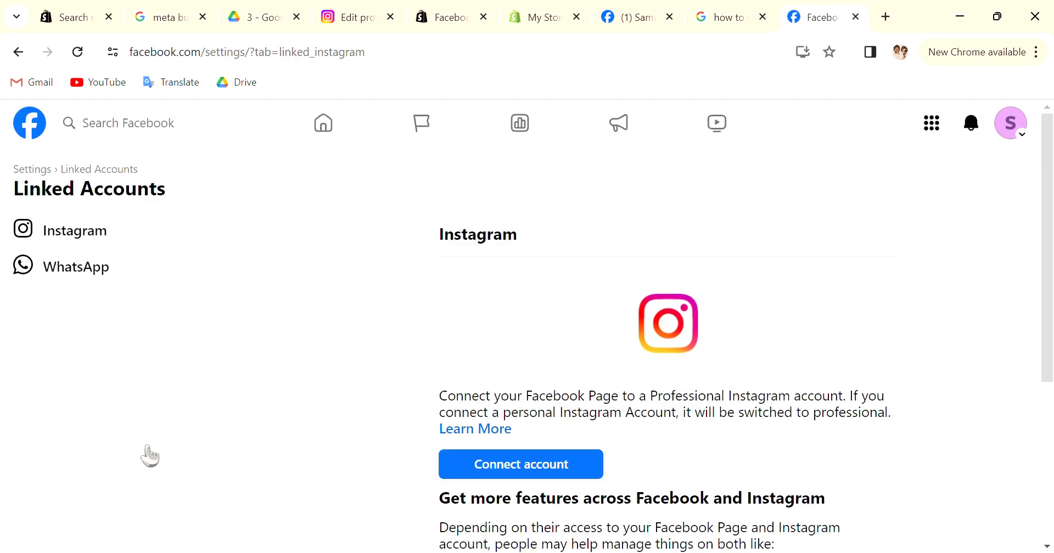
click(547, 467)
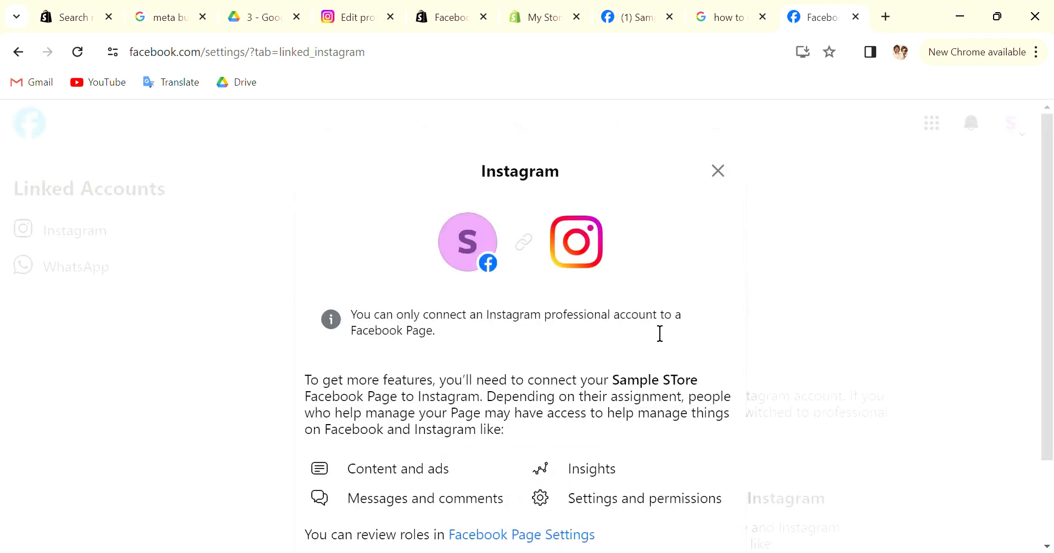
scroll(565, 338, down, 2)
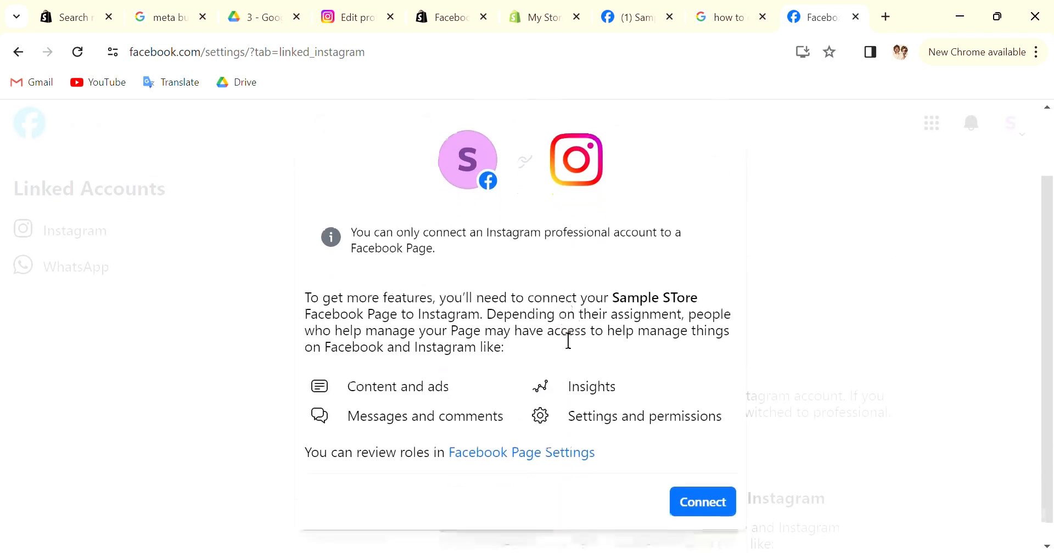
click(702, 502)
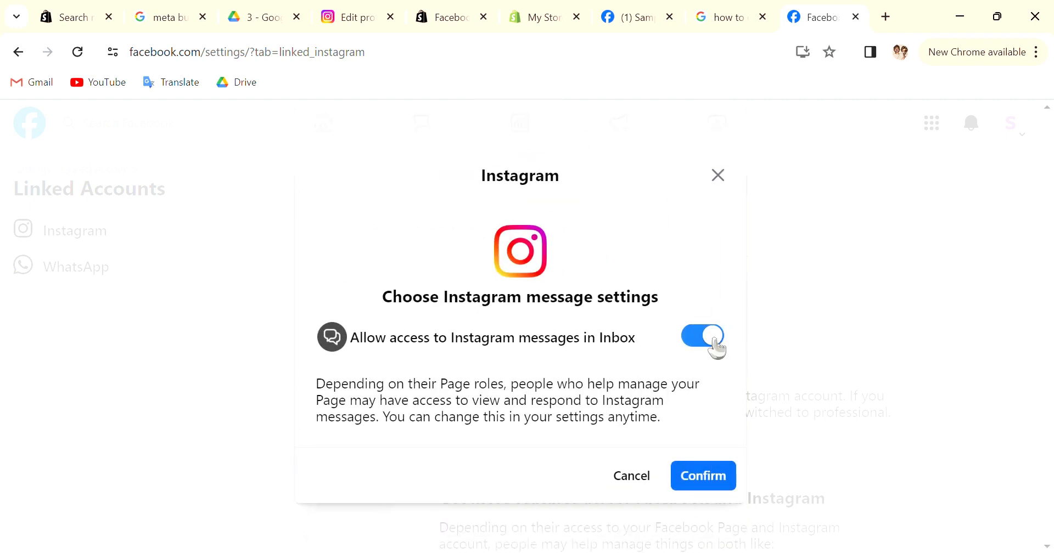
click(709, 487)
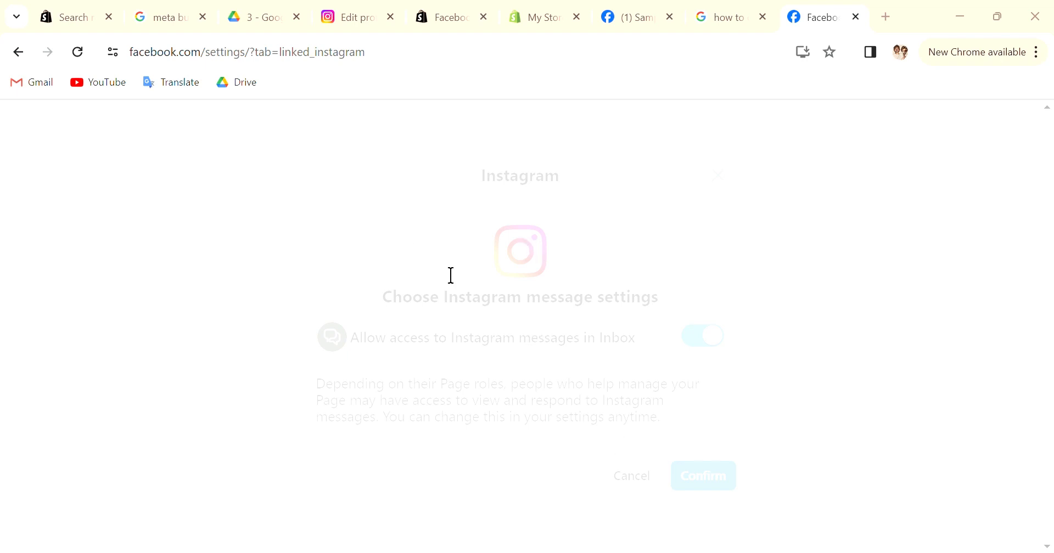
- Return to the Shopify ads setup and connect the personal Facebook account in the Facebook account section
click(543, 21)
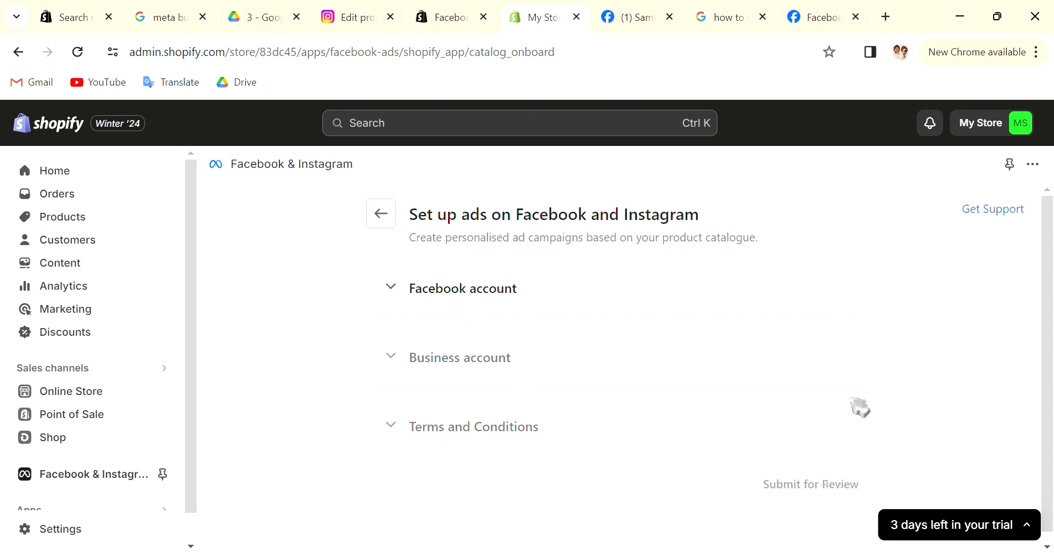
click(461, 290)
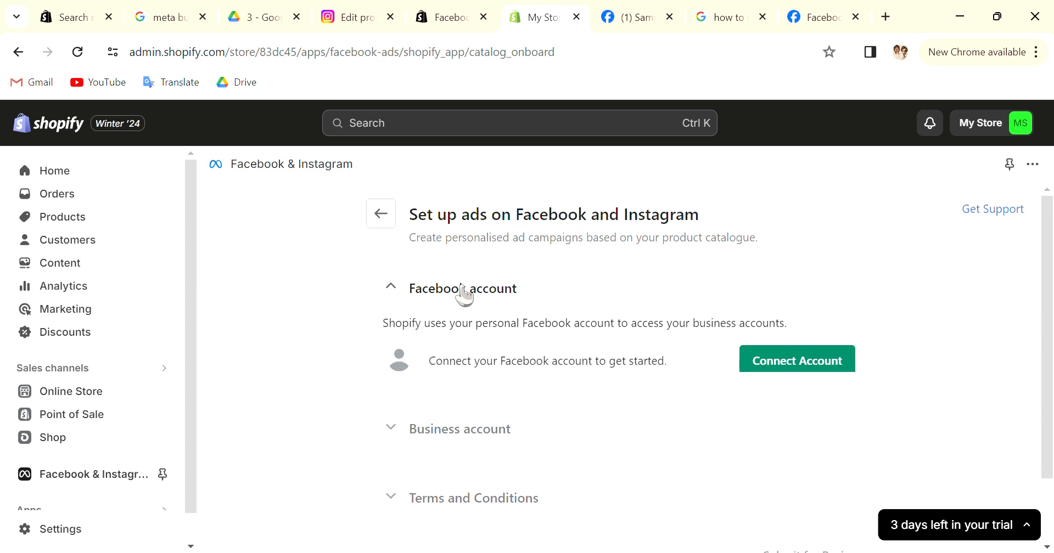
click(840, 368)
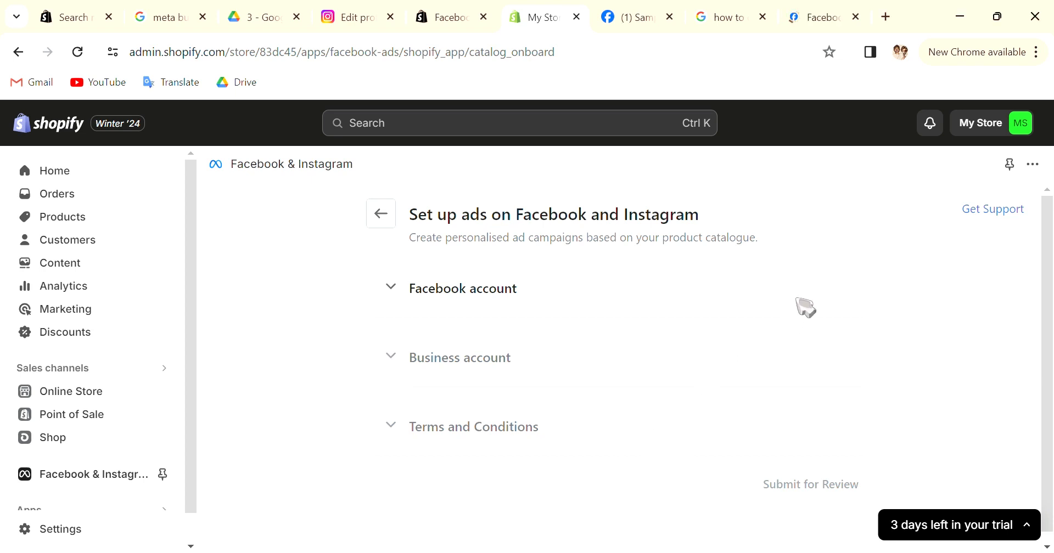
click(480, 295)
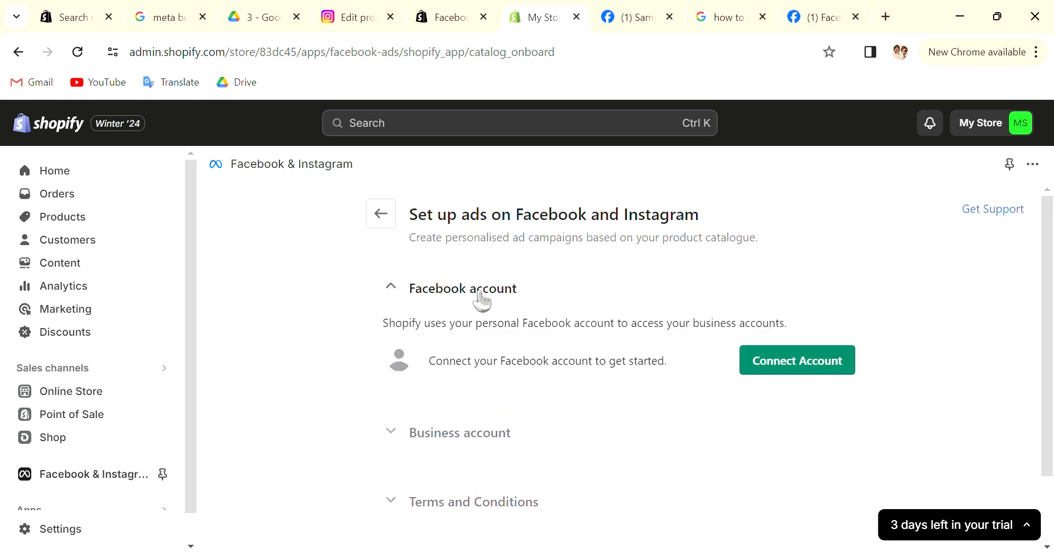
click(767, 364)
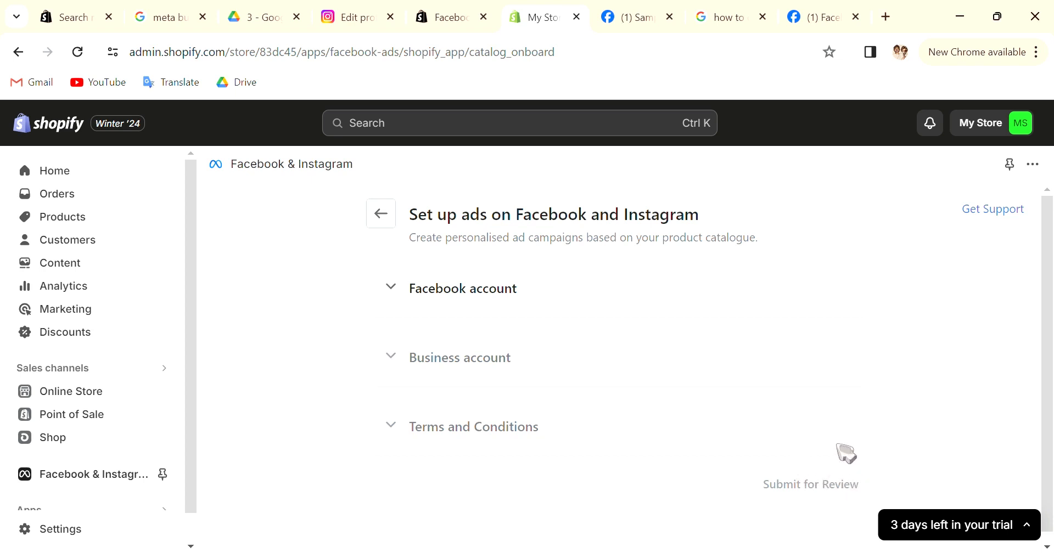
click(421, 299)
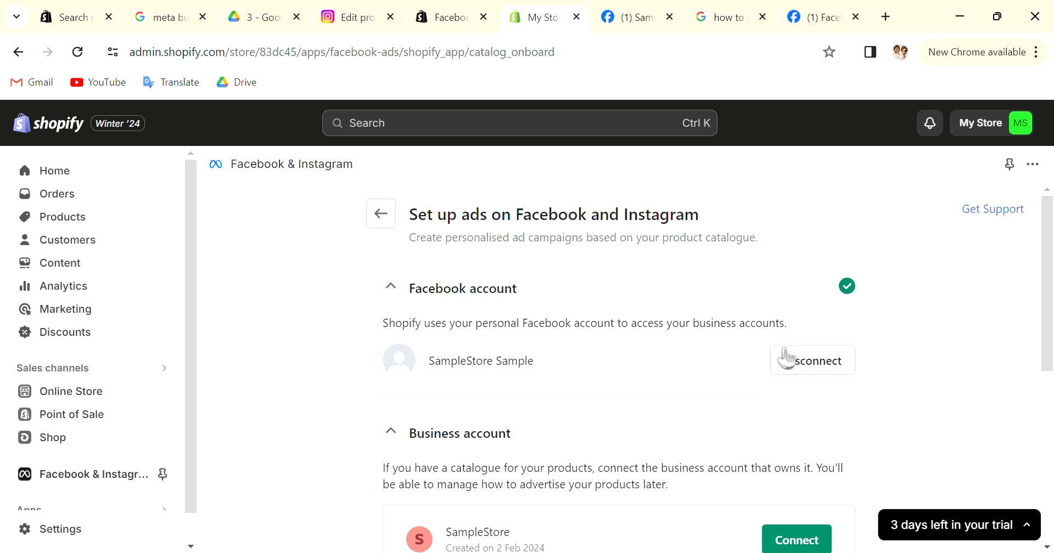
- Connect the SampleStore business account and save the customer data sharing preference as Maximum
scroll(758, 359, down, 3)
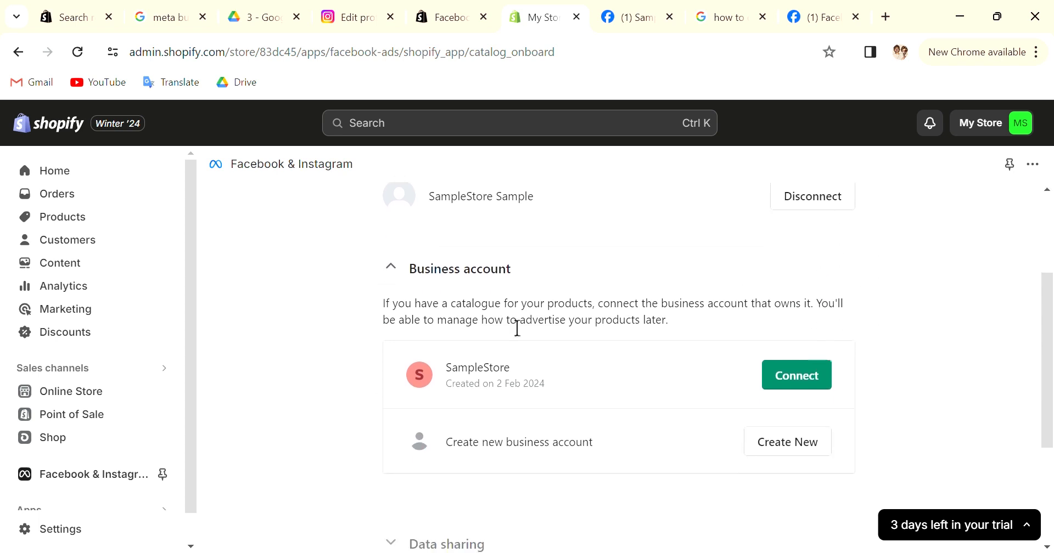
click(816, 391)
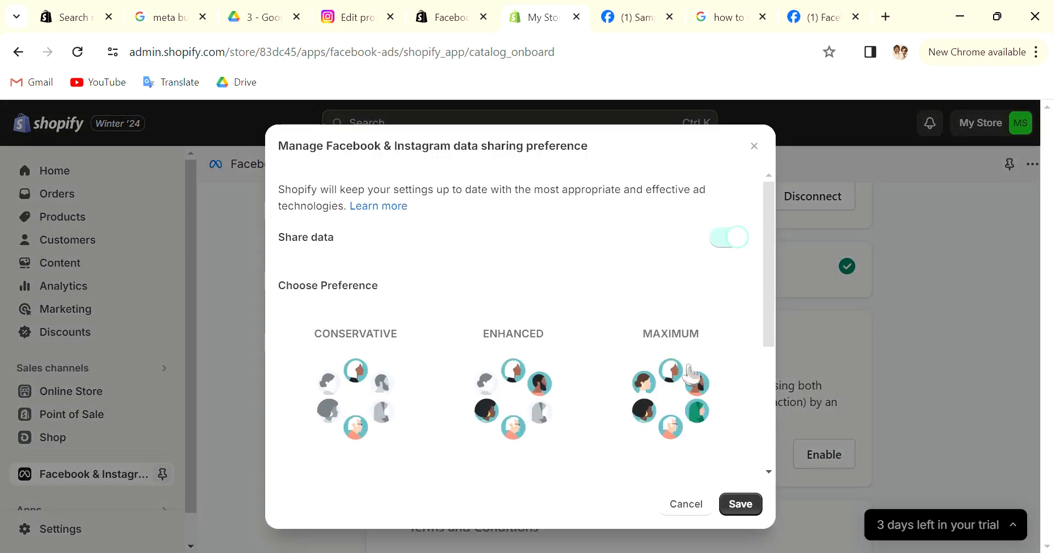
scroll(691, 374, down, 5)
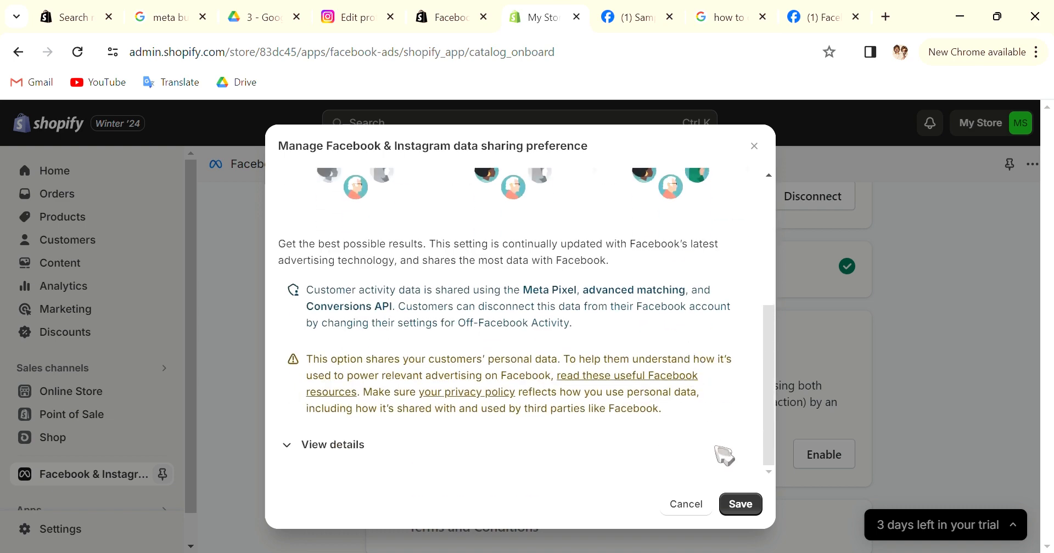
click(746, 505)
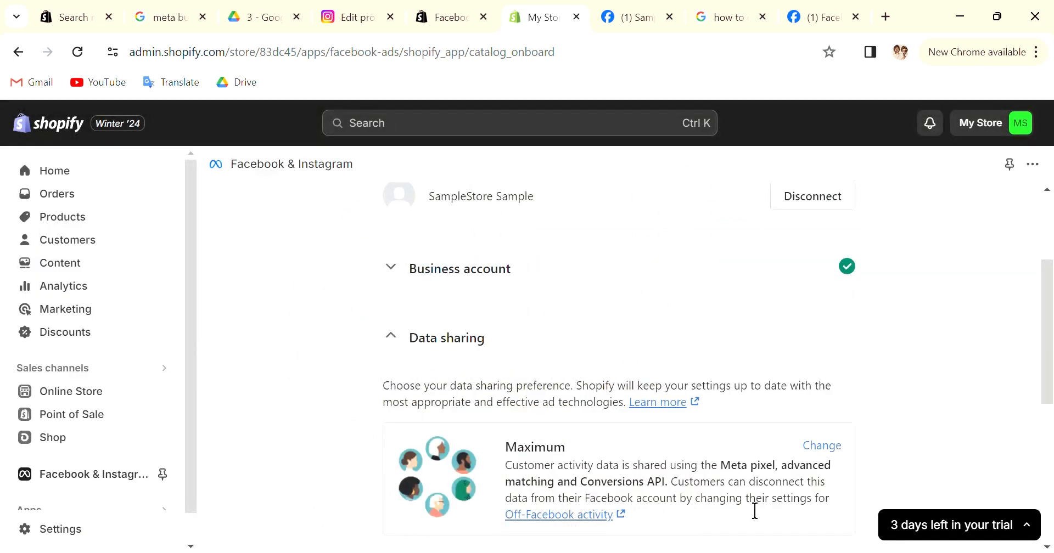
- Create a new Meta pixel for tracking customer behaviour and confirm the data sharing settings
scroll(768, 483, down, 6)
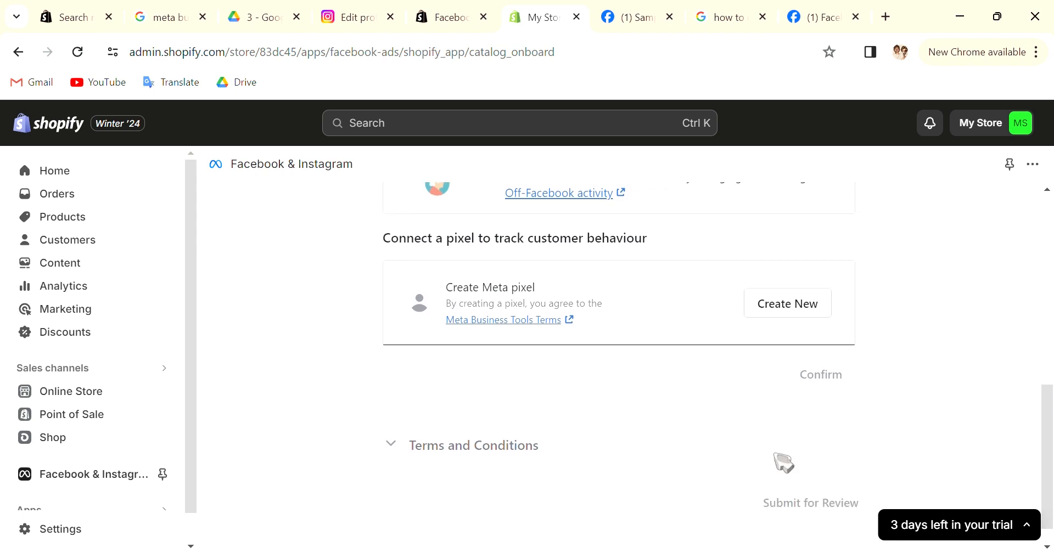
scroll(783, 463, down, 1)
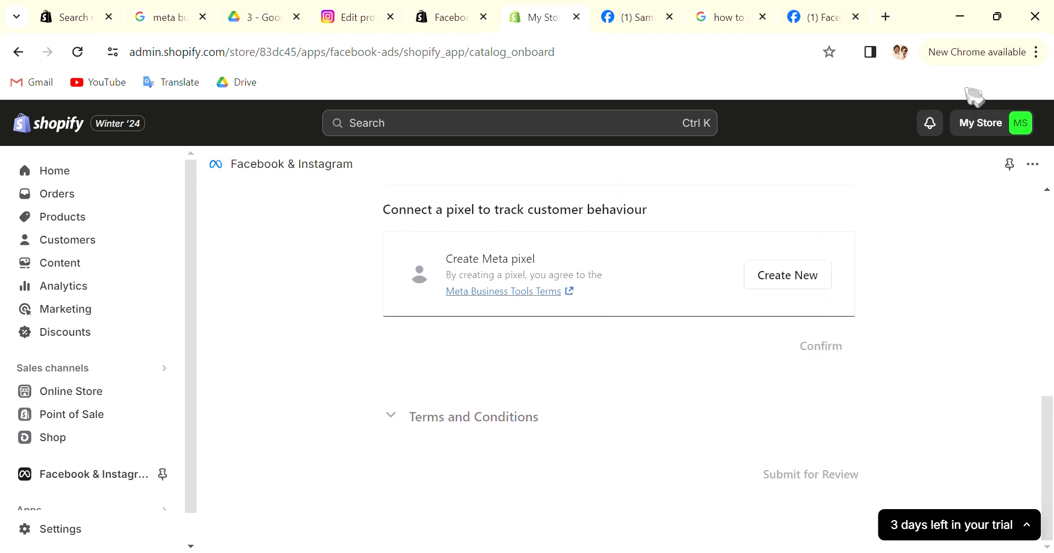
scroll(786, 358, up, 2)
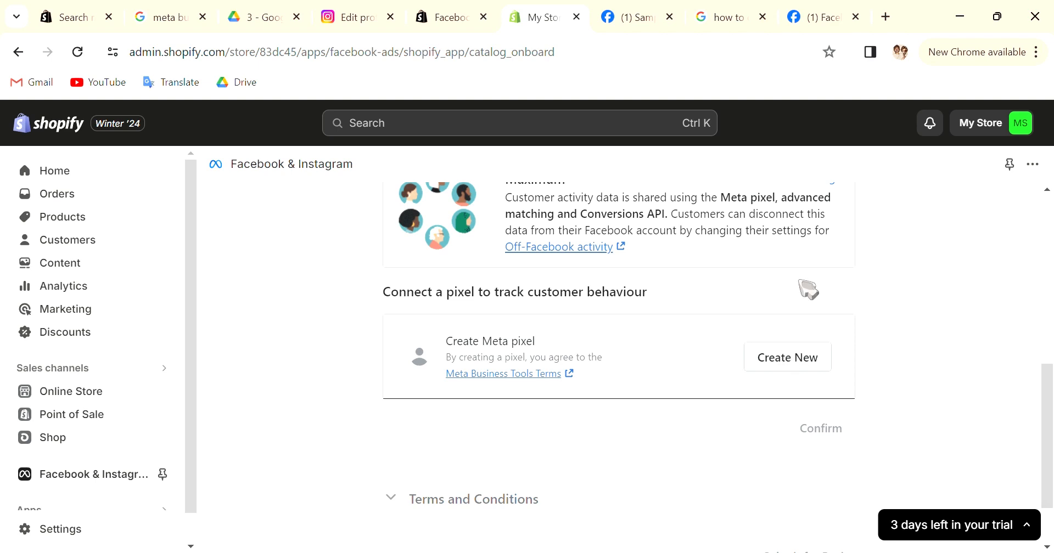
click(797, 357)
scroll(797, 362, down, 1)
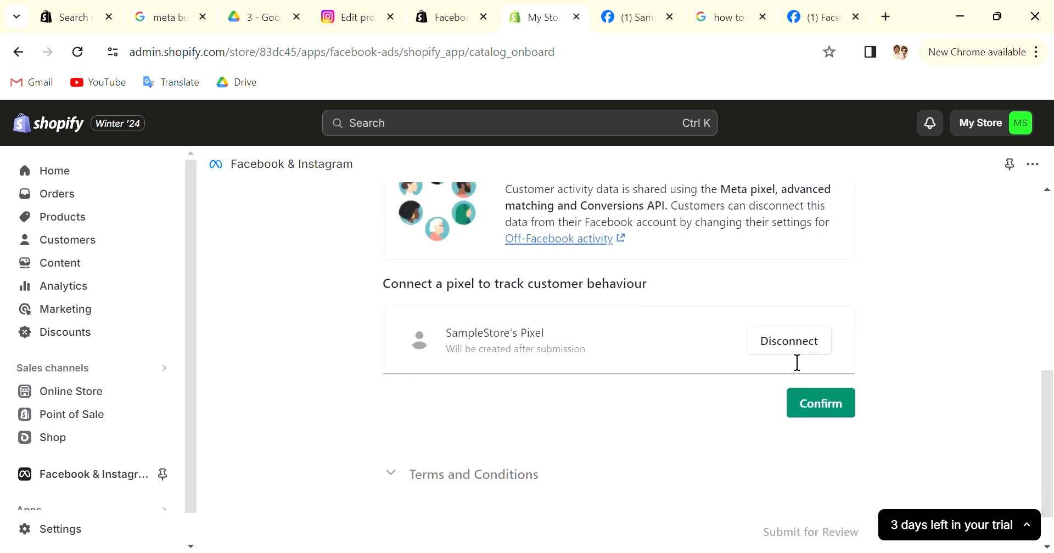
click(838, 417)
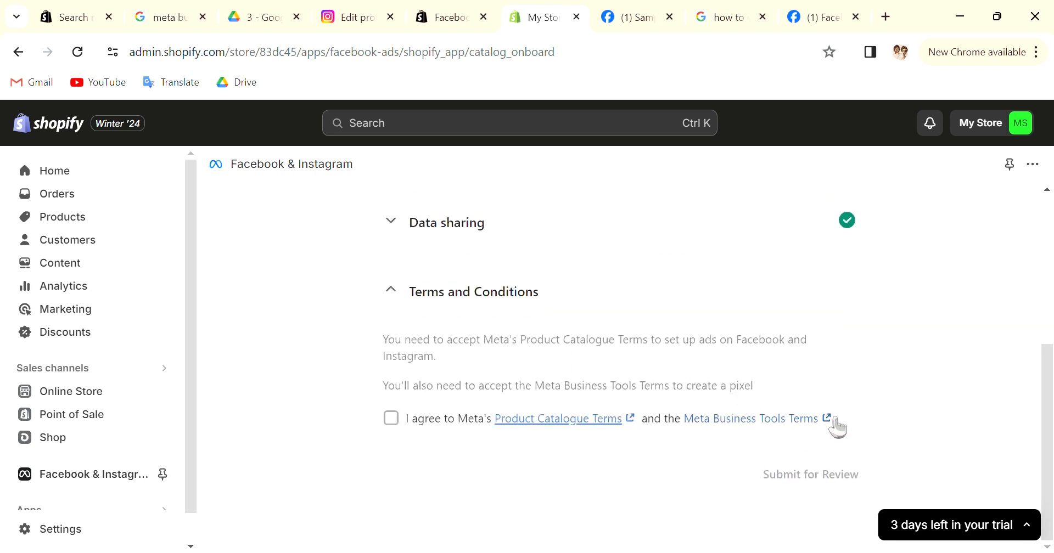
- Agree to Meta's Product Catalogue Terms and Business Tools Terms, and submit the ads setup for review
click(390, 418)
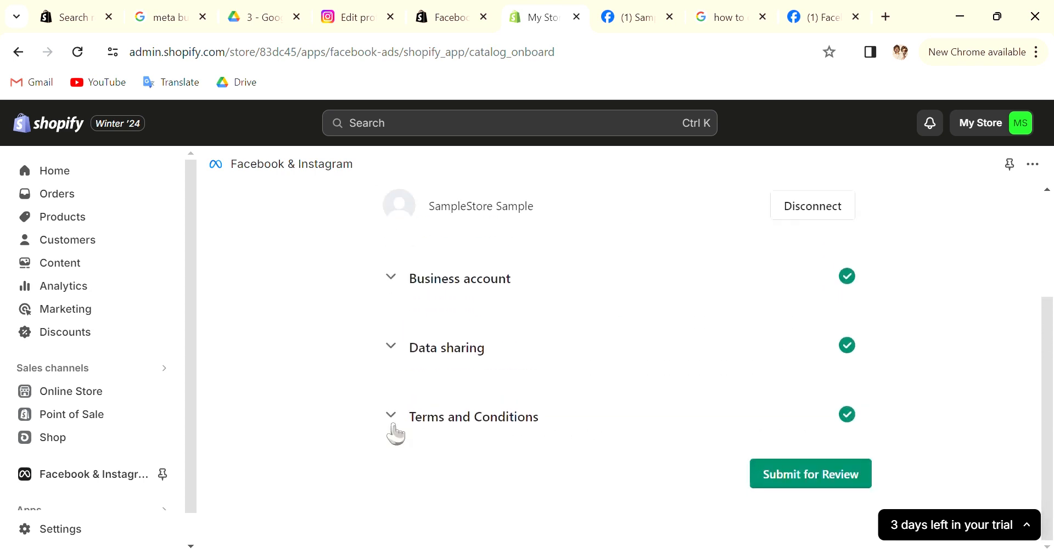
click(540, 431)
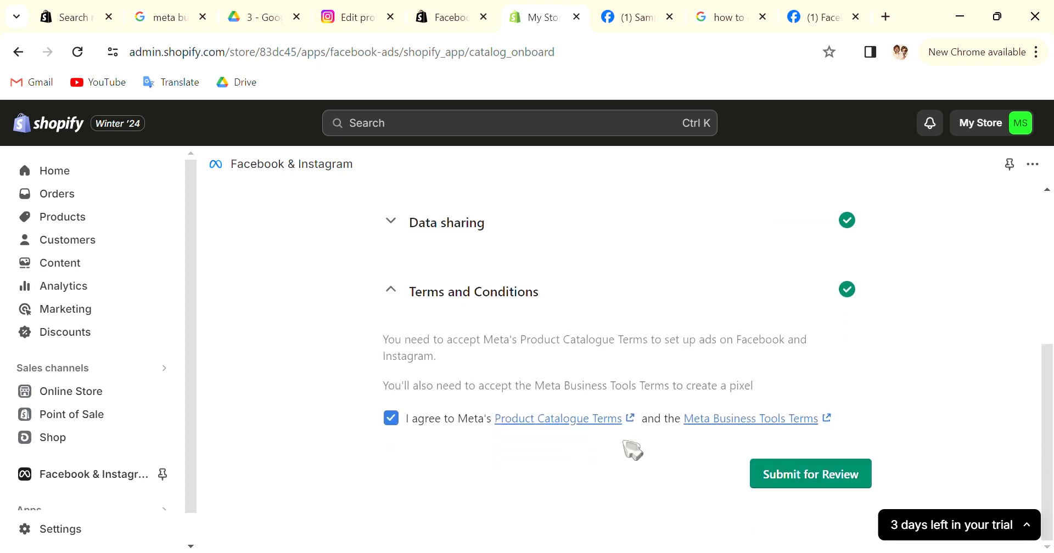
click(812, 476)
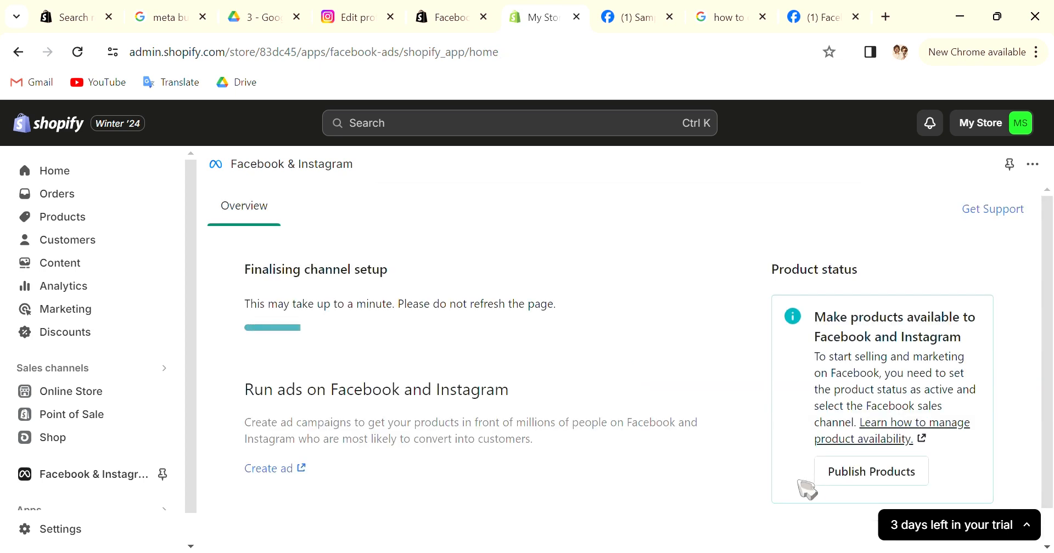
drag(404, 305, 648, 311)
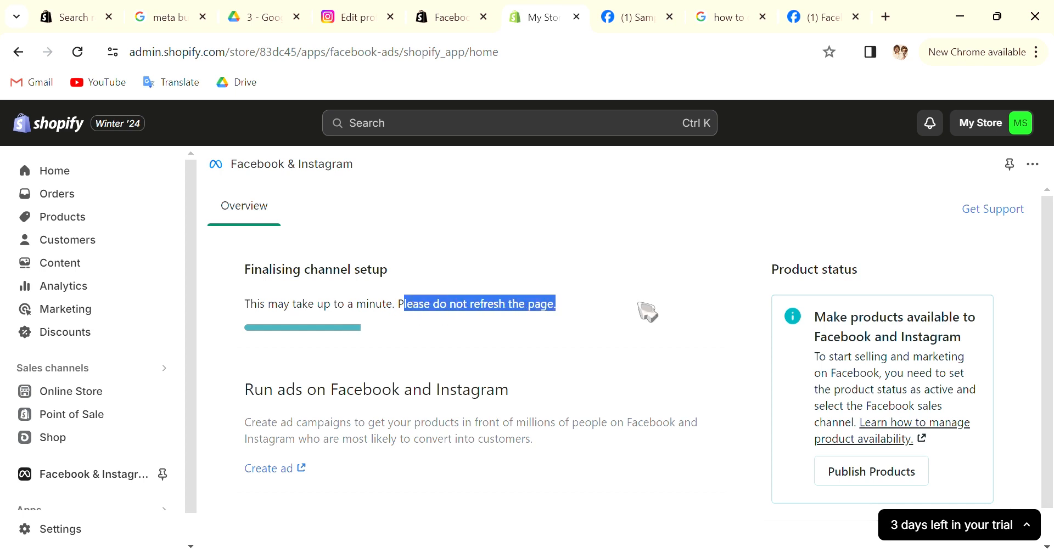
click(648, 312)
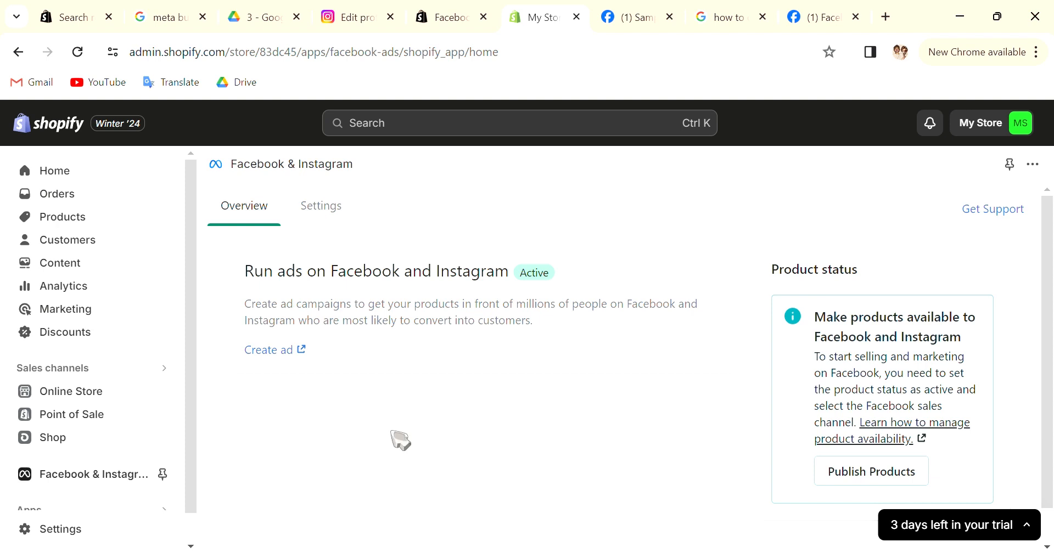
- Start creating an ad from the Facebook & Instagram overview and switch Meta Ads Manager to the personal ad account
click(267, 352)
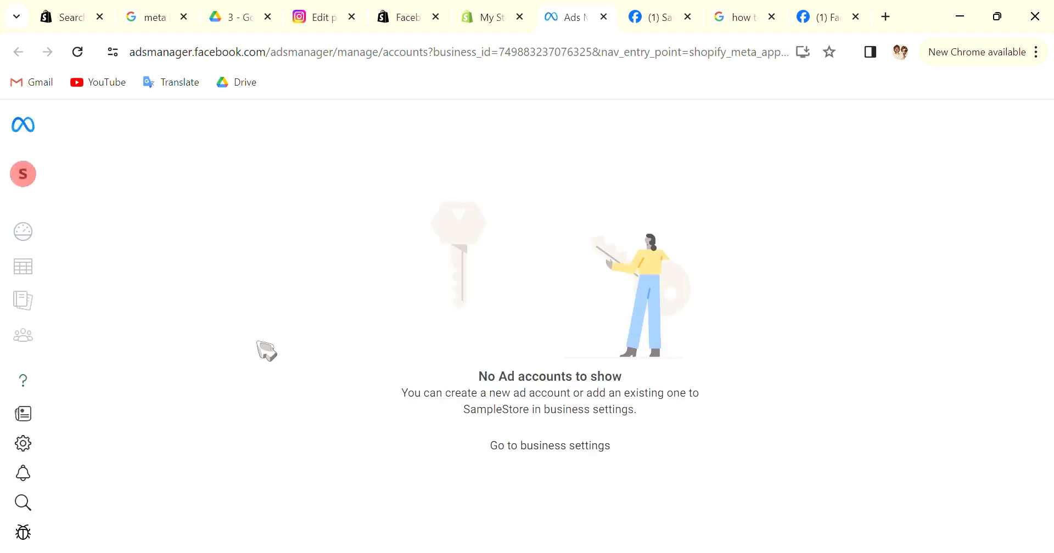
click(17, 177)
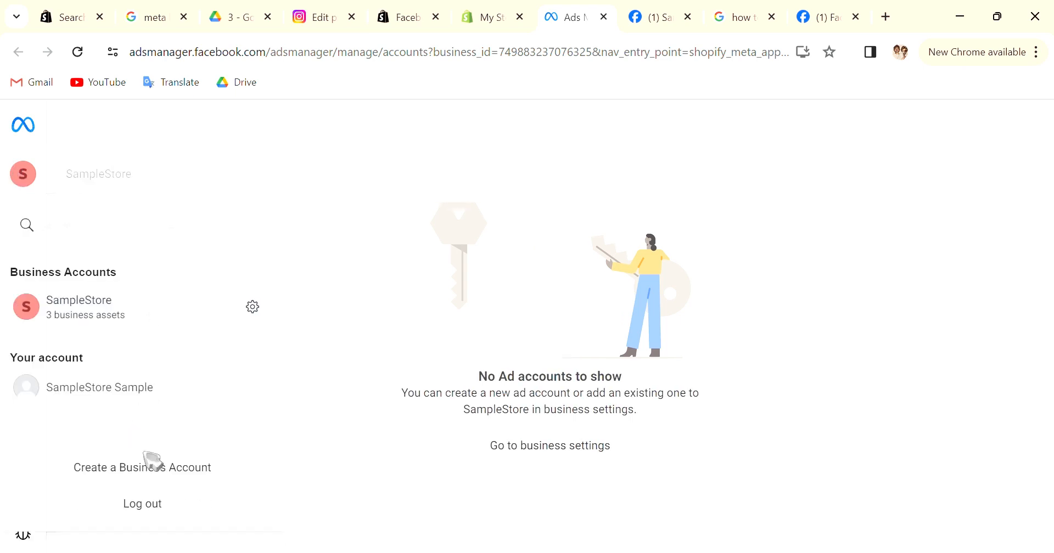
click(162, 469)
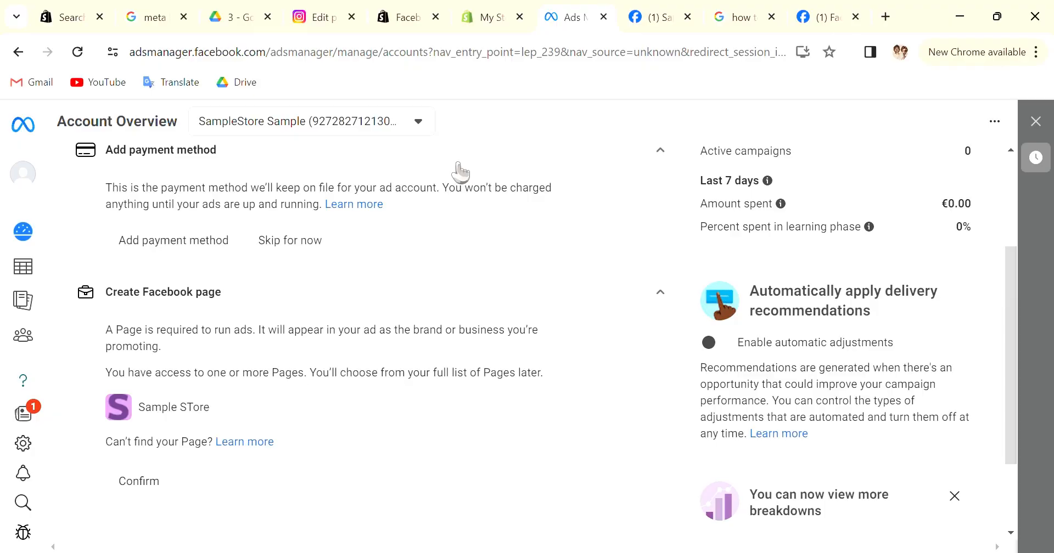
- Skip adding a payment method and confirm Sample STore as the Facebook Page for running ads
scroll(464, 181, up, 2)
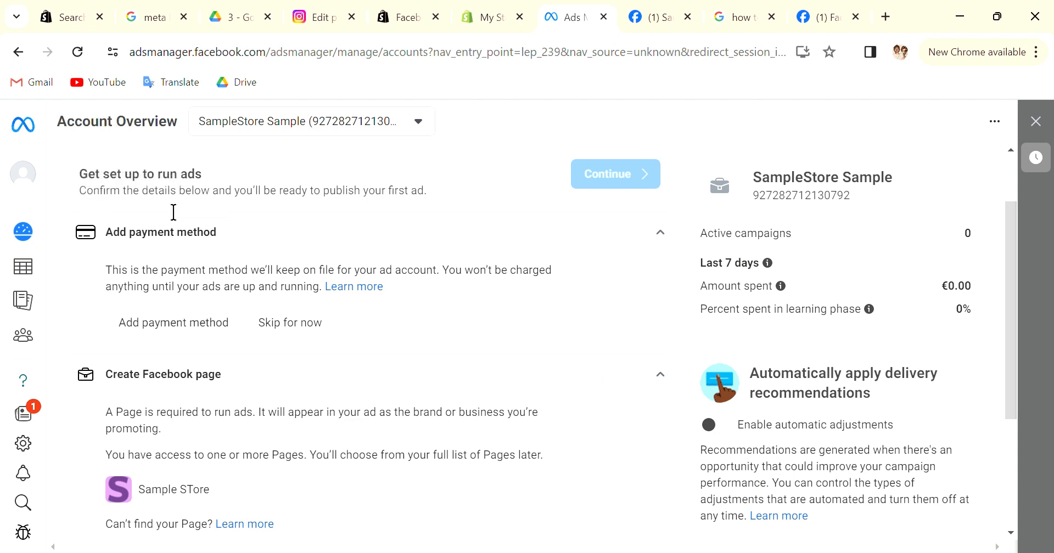
click(287, 324)
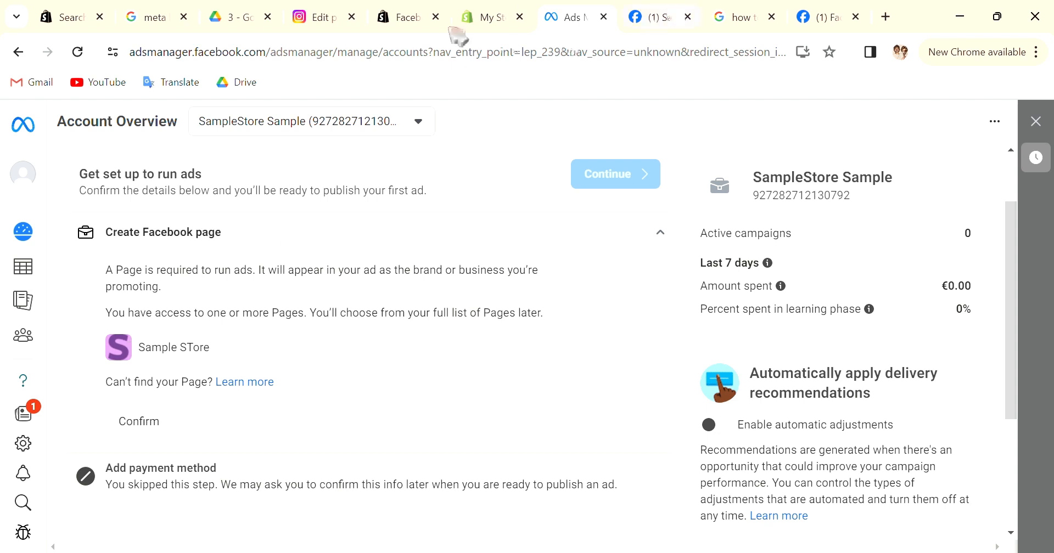
click(842, 20)
click(573, 17)
scroll(476, 320, up, 2)
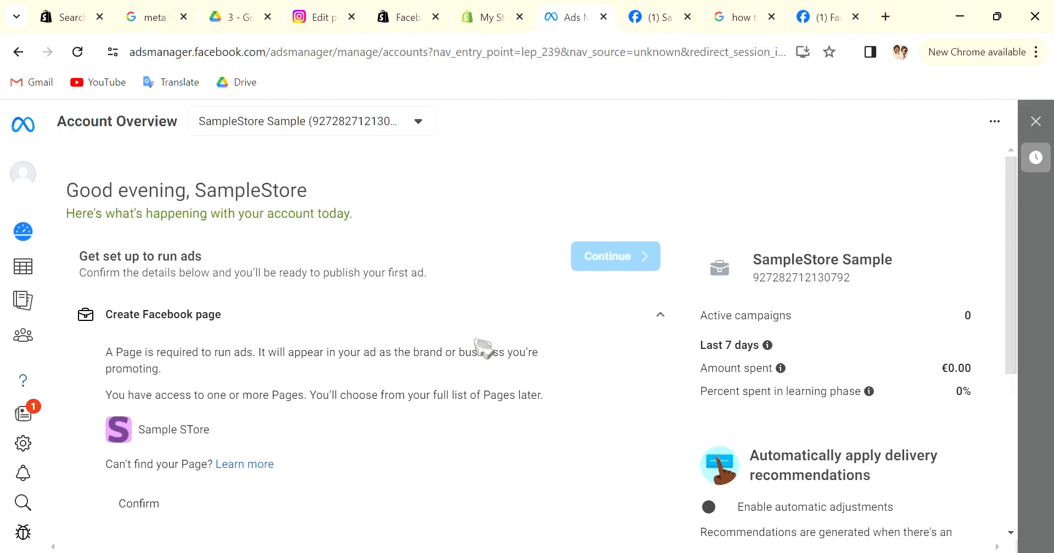
scroll(183, 512, down, 3)
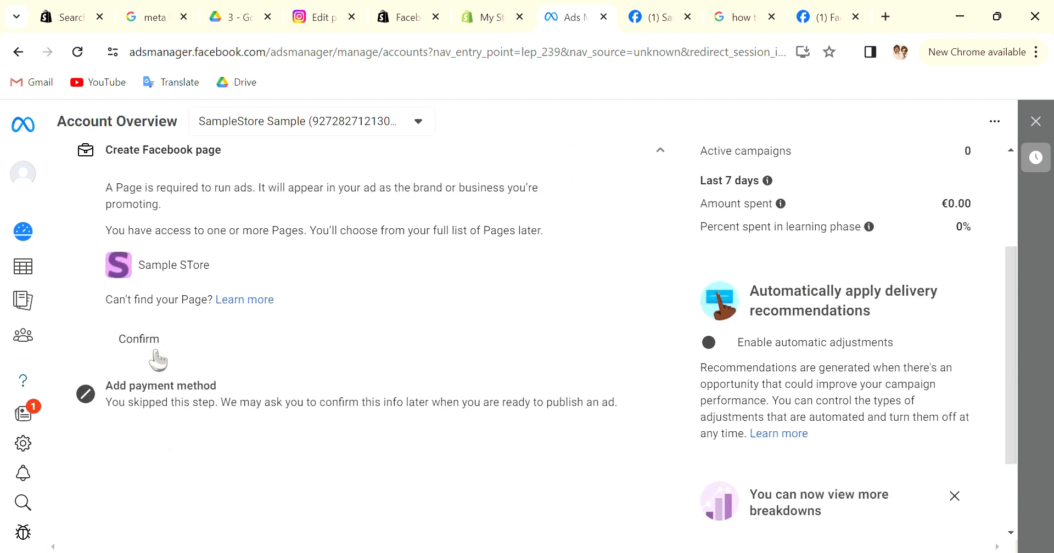
click(144, 345)
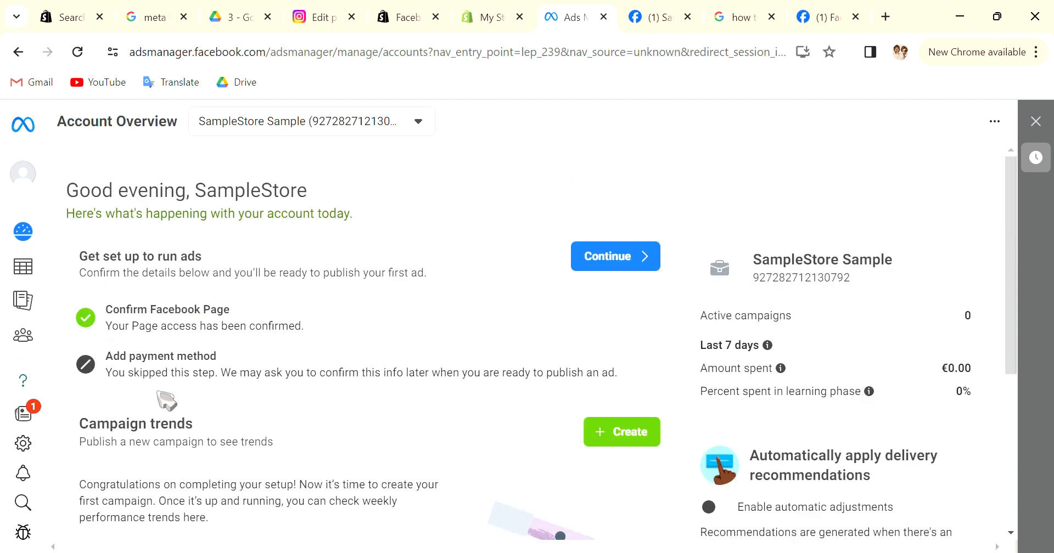
- Start a new campaign from the account overview with Auction as the buying type
scroll(369, 370, down, 3)
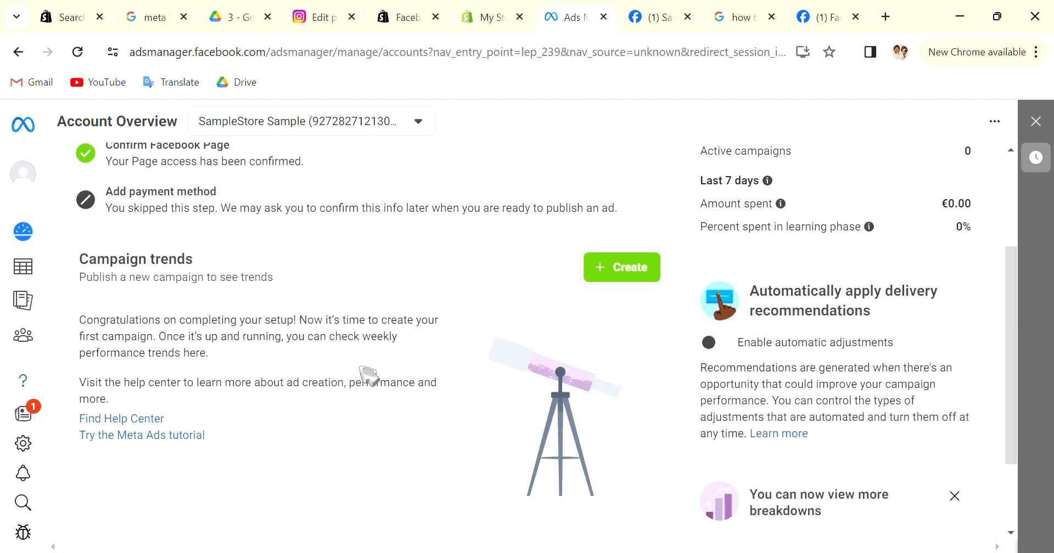
scroll(369, 375, up, 3)
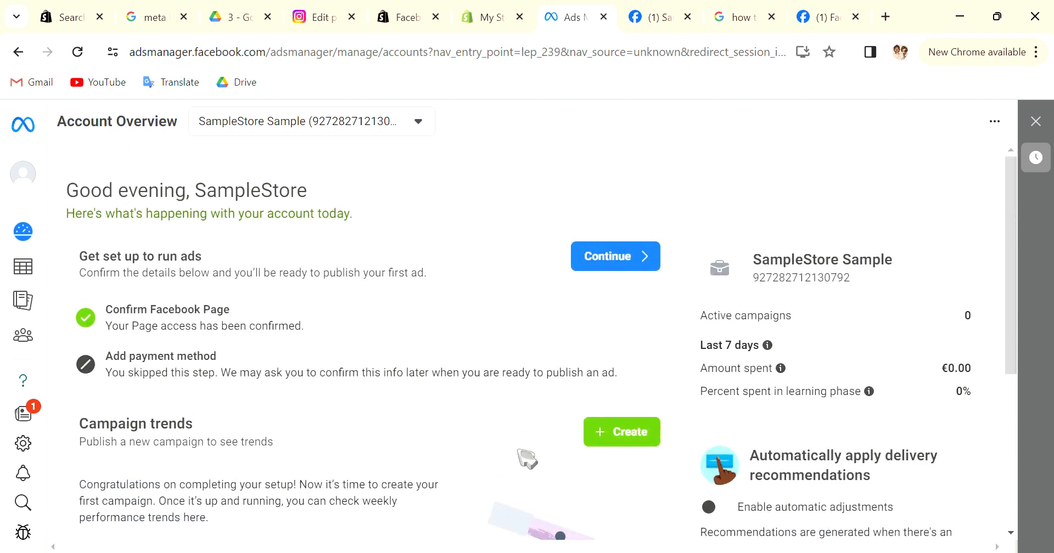
scroll(527, 459, down, 3)
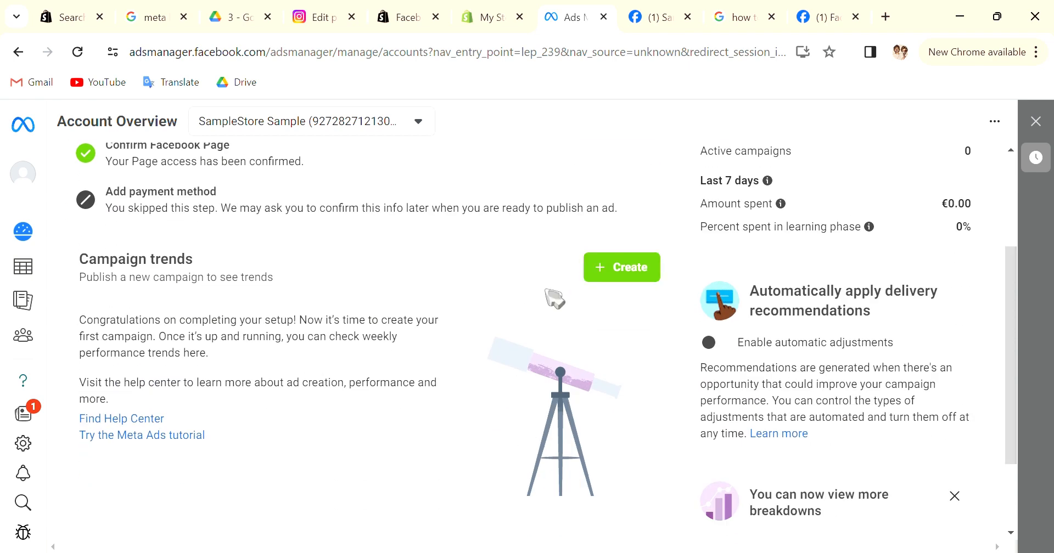
click(646, 273)
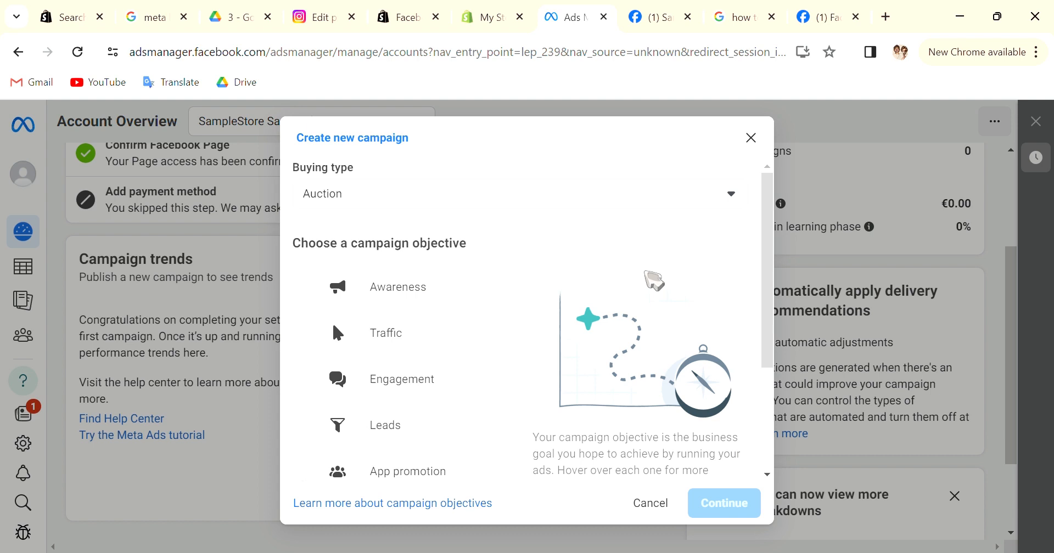
click(394, 189)
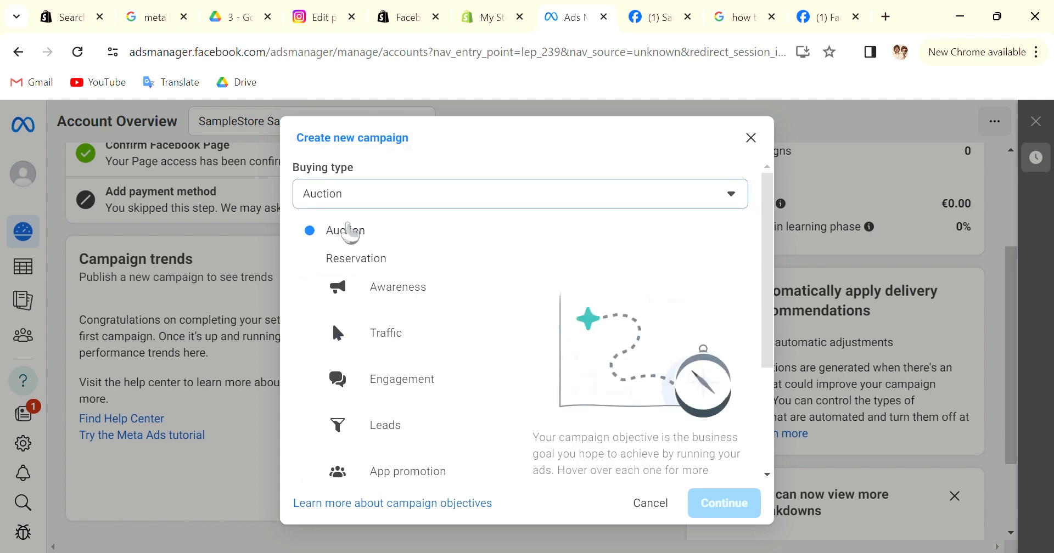
click(350, 230)
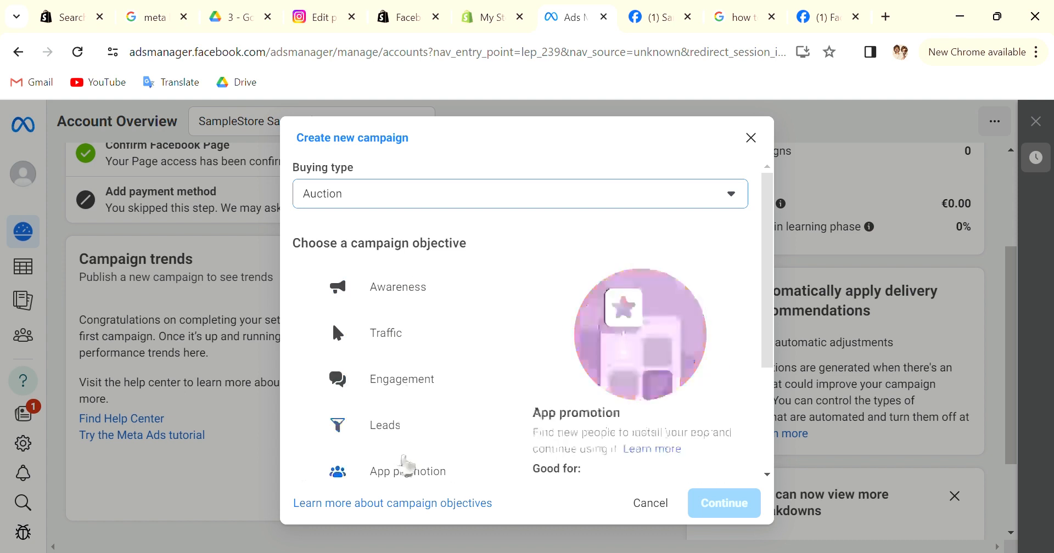
- Choose Sales as the campaign objective and continue to the campaign setup choice
scroll(417, 417, down, 2)
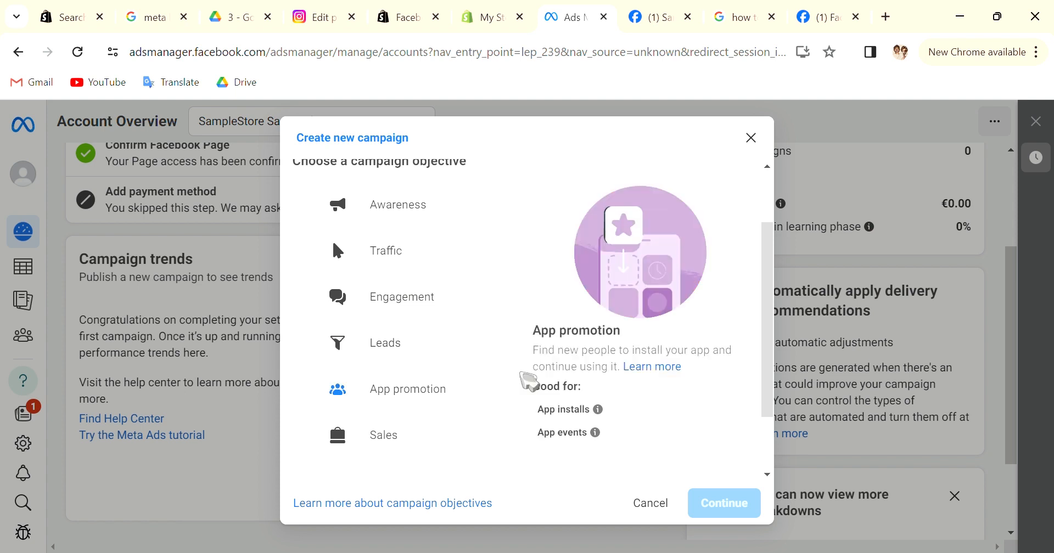
click(508, 362)
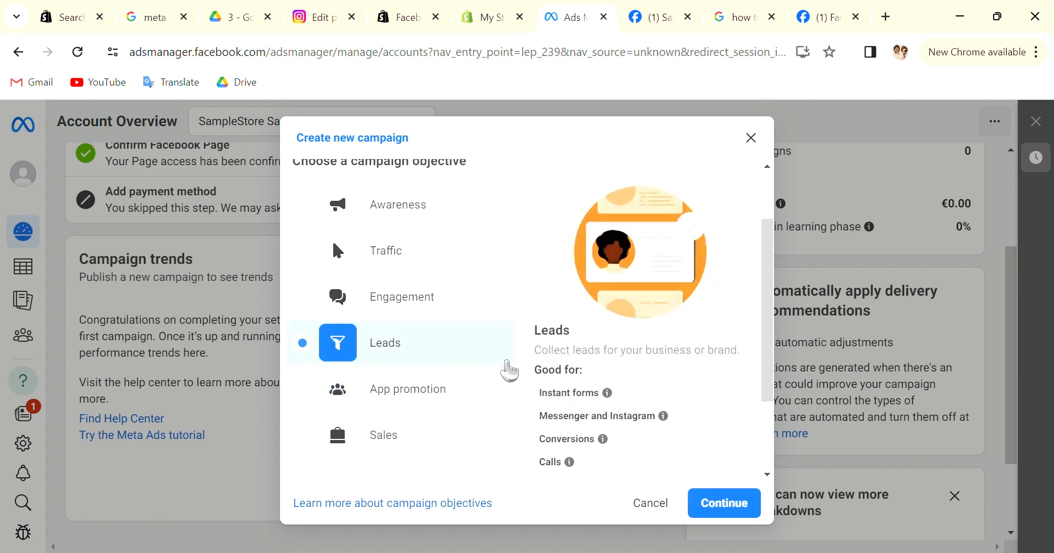
click(462, 393)
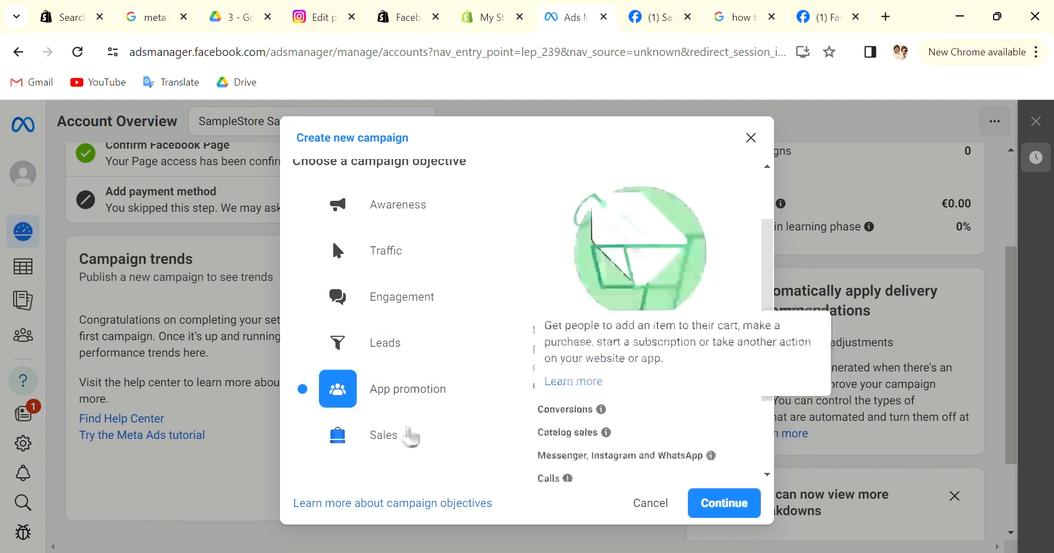
click(411, 436)
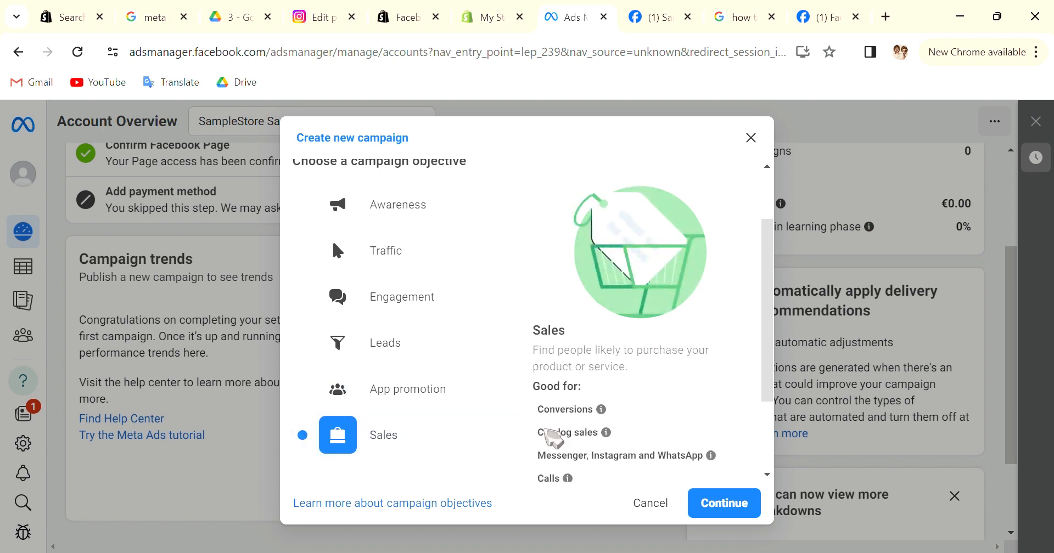
scroll(607, 437, down, 2)
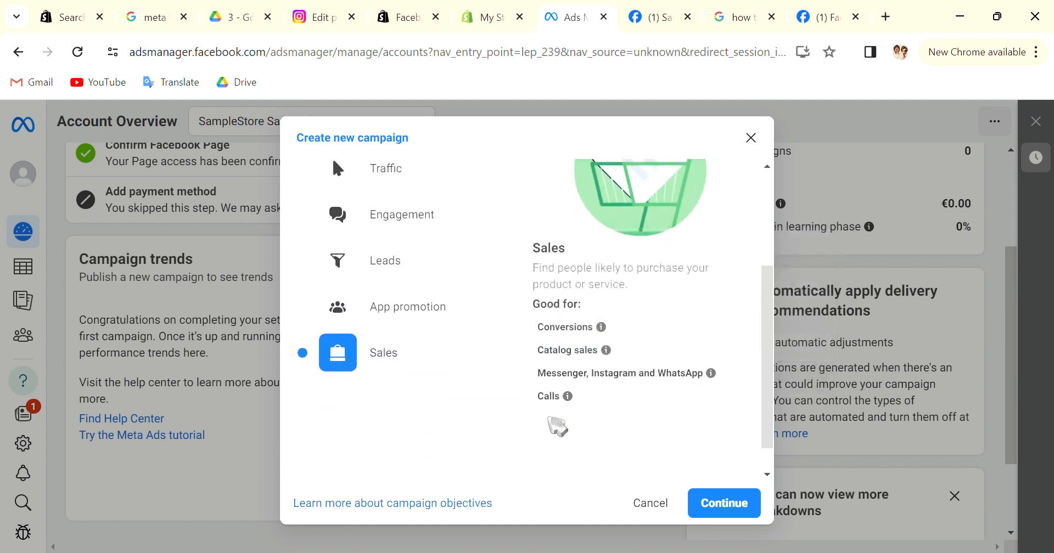
click(713, 501)
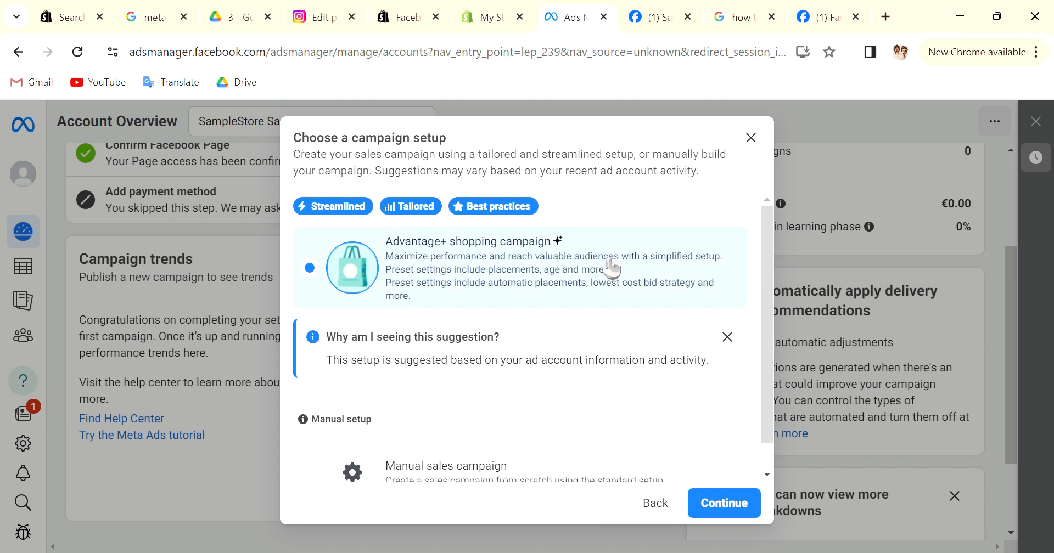
- Choose the Manual sales campaign setup and continue to the campaign draft
scroll(609, 308, down, 1)
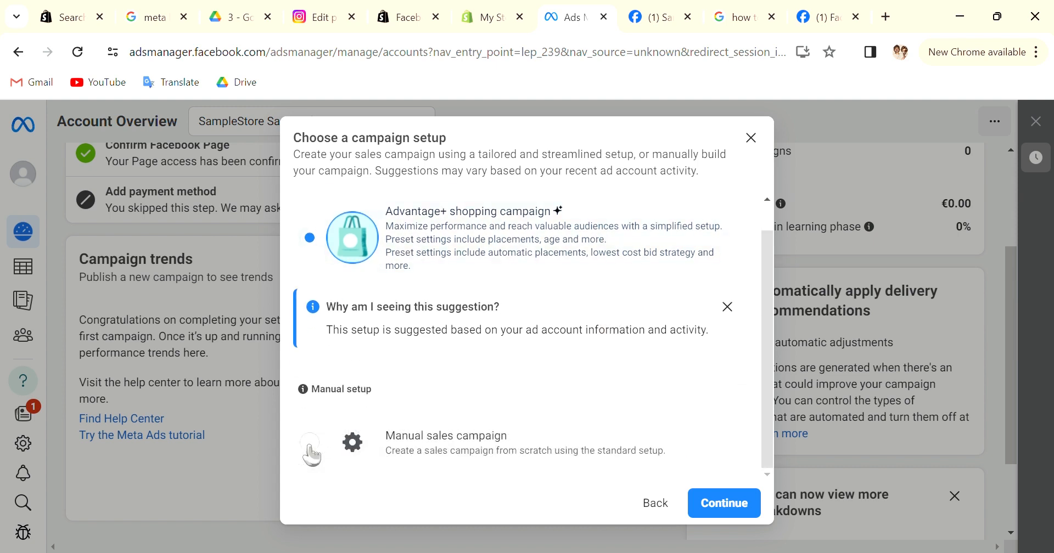
click(310, 444)
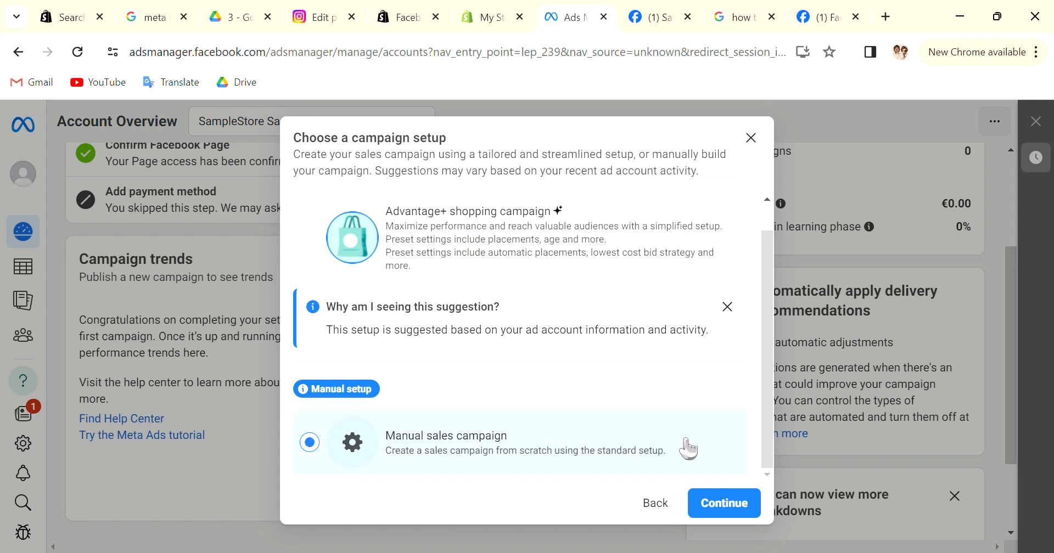
click(738, 508)
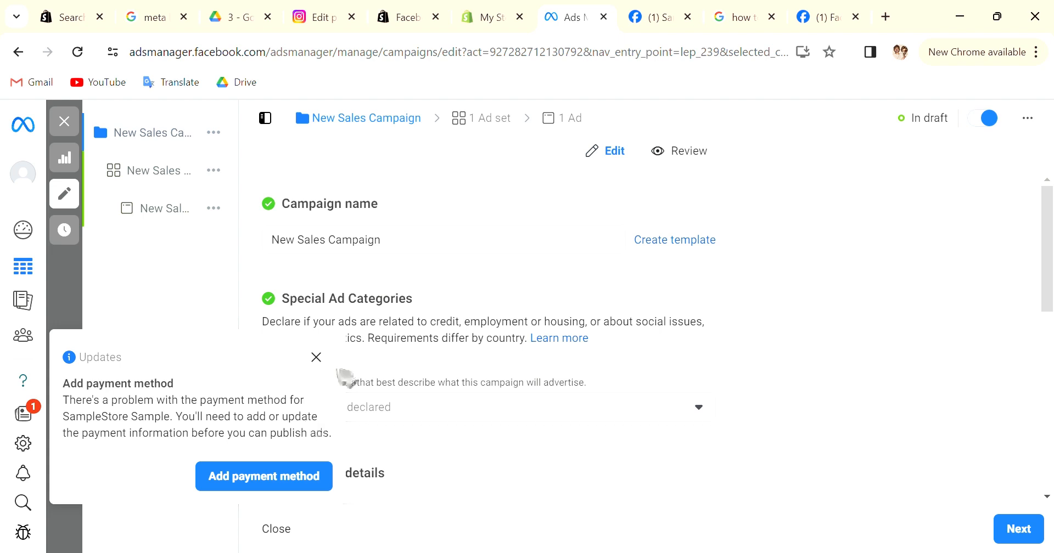
- Dismiss the payment method notice and rename the campaign as Shopify store sample
click(319, 361)
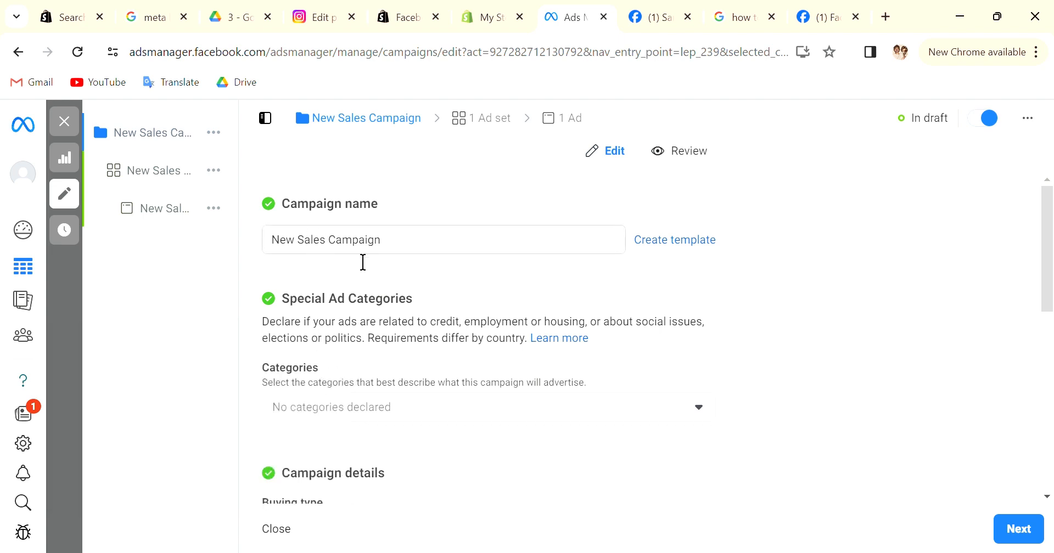
drag(416, 251, 246, 280)
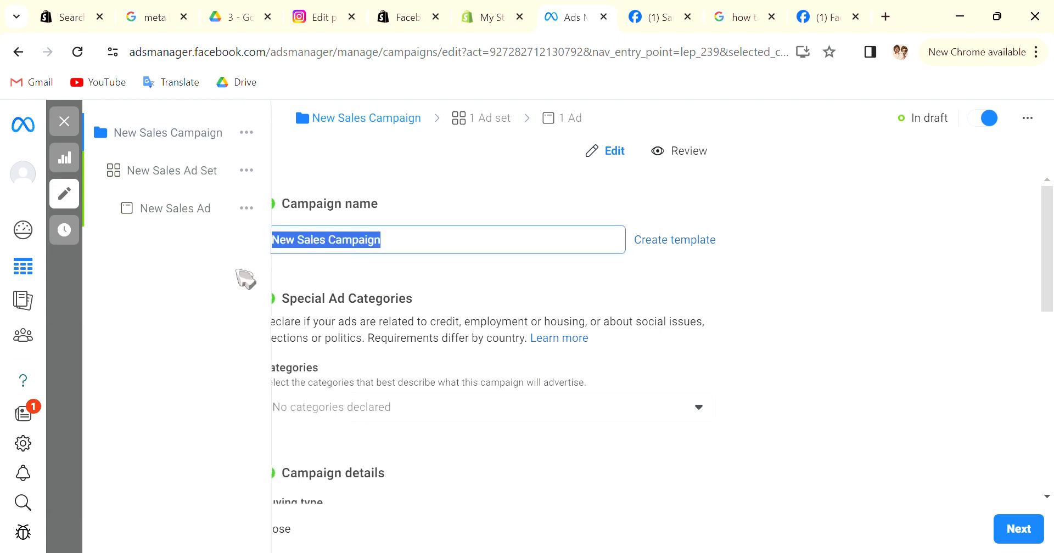
text(Sh)
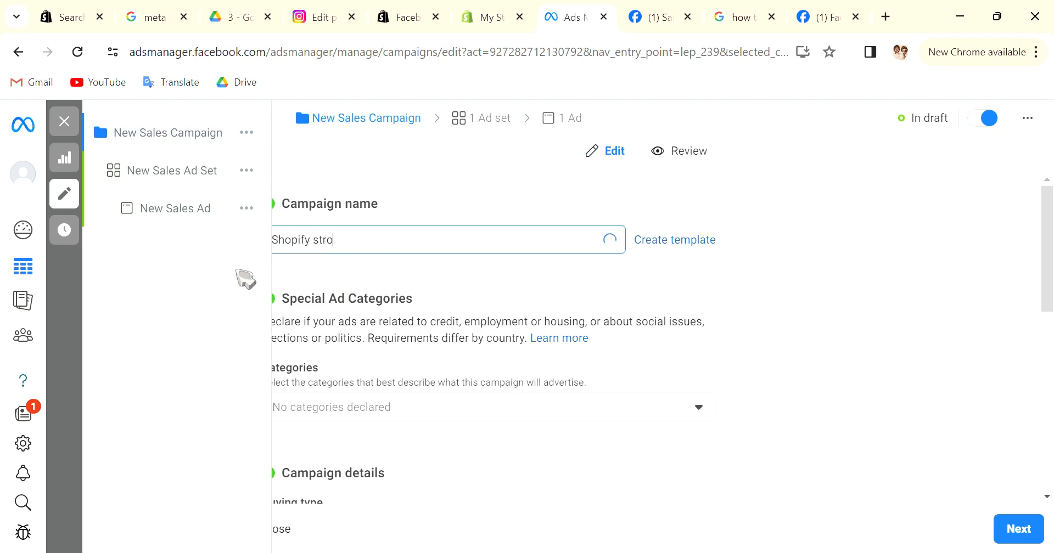
text(opify store sample)
- Review the available special ad categories without declaring any for the campaign
scroll(447, 405, down, 2)
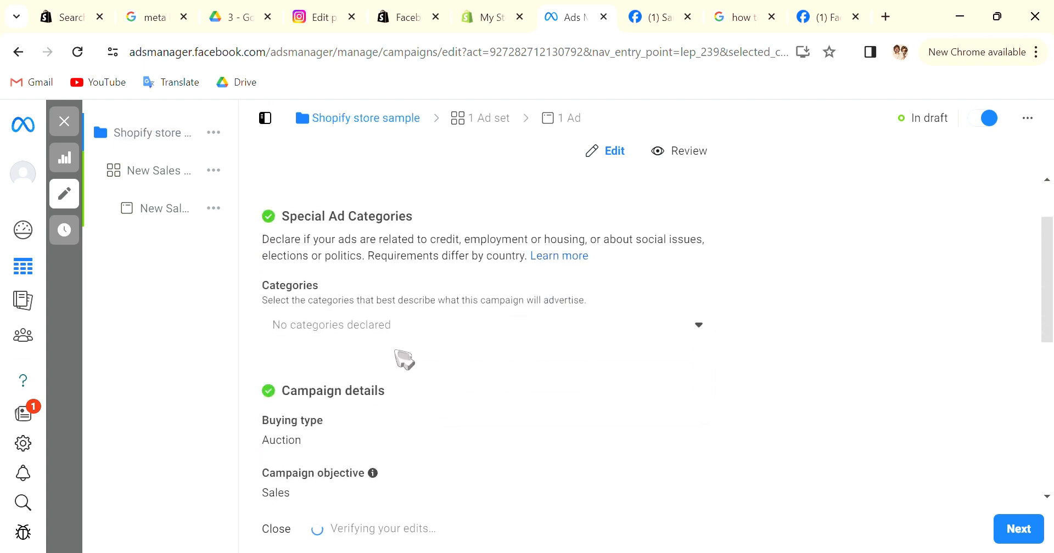
click(401, 333)
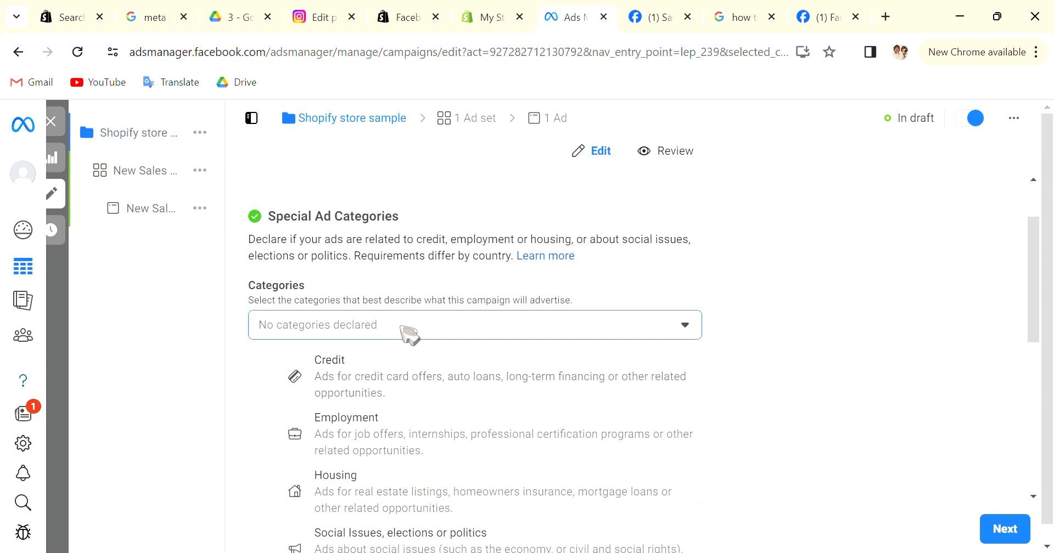
scroll(430, 417, down, 1)
click(432, 331)
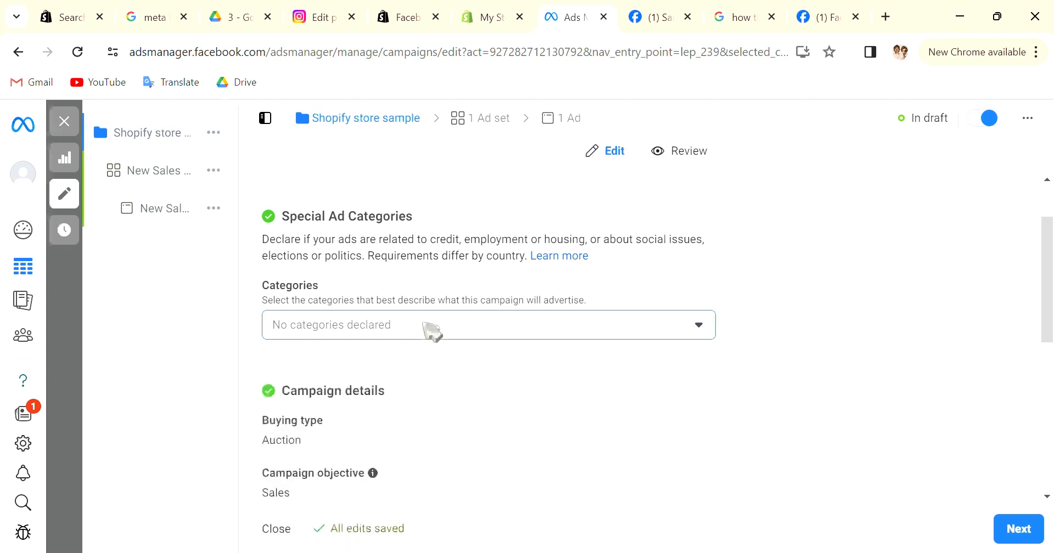
- Review the campaign's catalog, A/B test and Advantage campaign budget options, and turn on the A/B test
scroll(435, 395, down, 5)
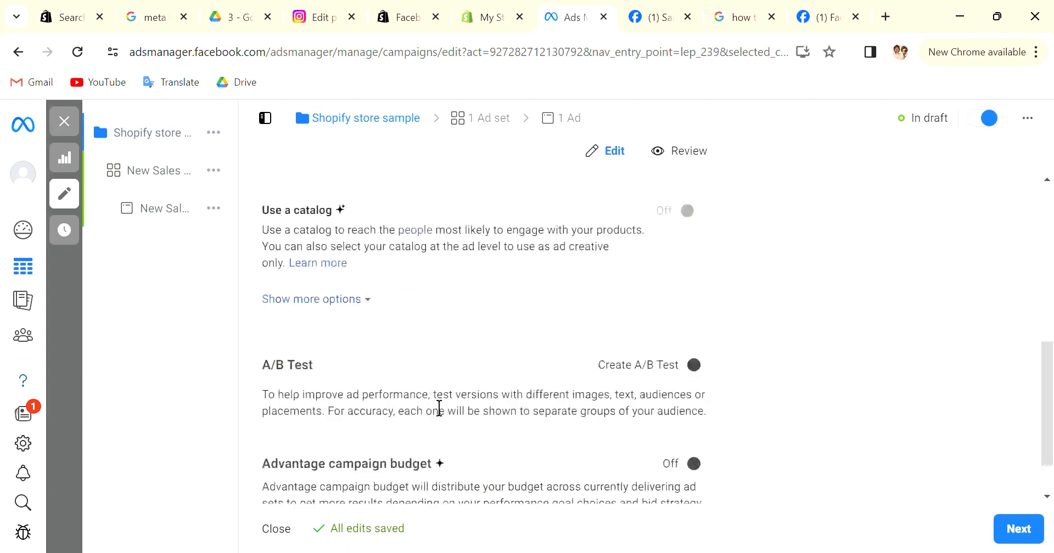
scroll(439, 409, down, 1)
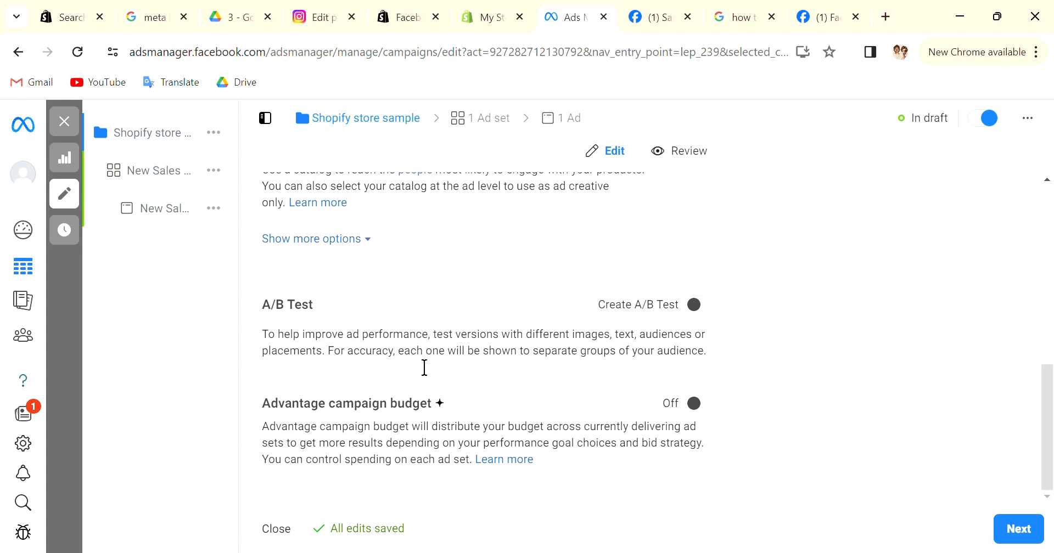
drag(411, 351, 685, 354)
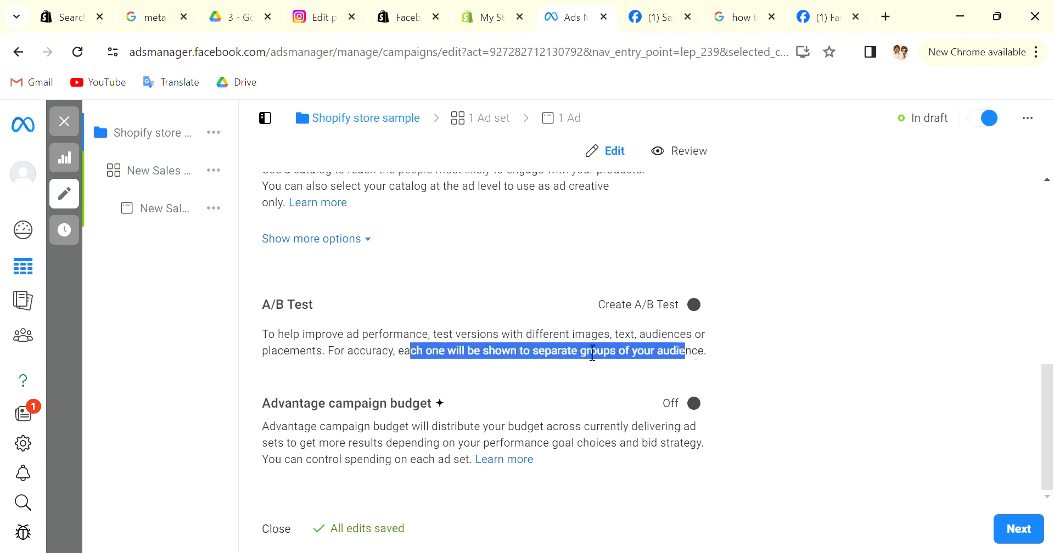
click(527, 367)
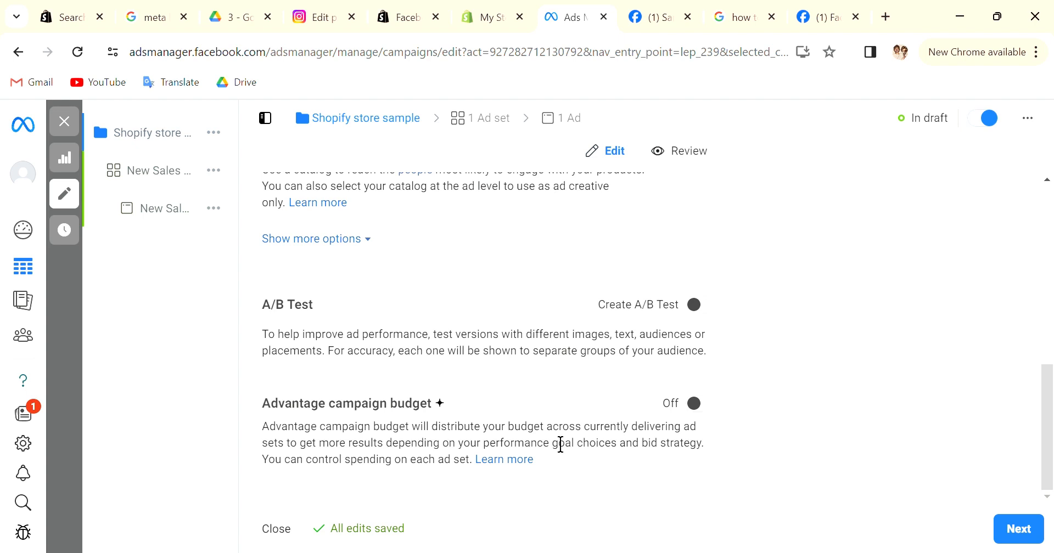
scroll(376, 371, up, 3)
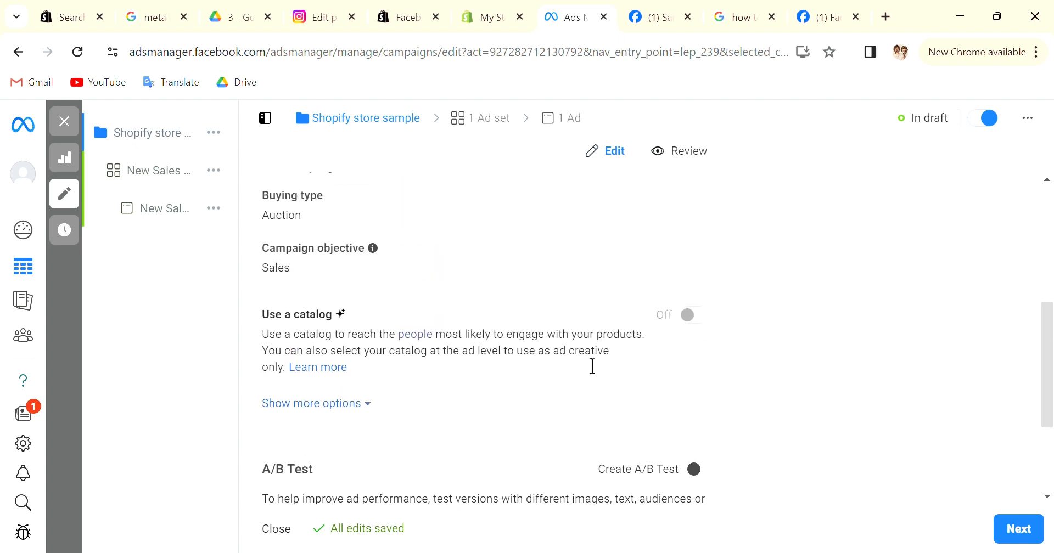
scroll(625, 352, down, 3)
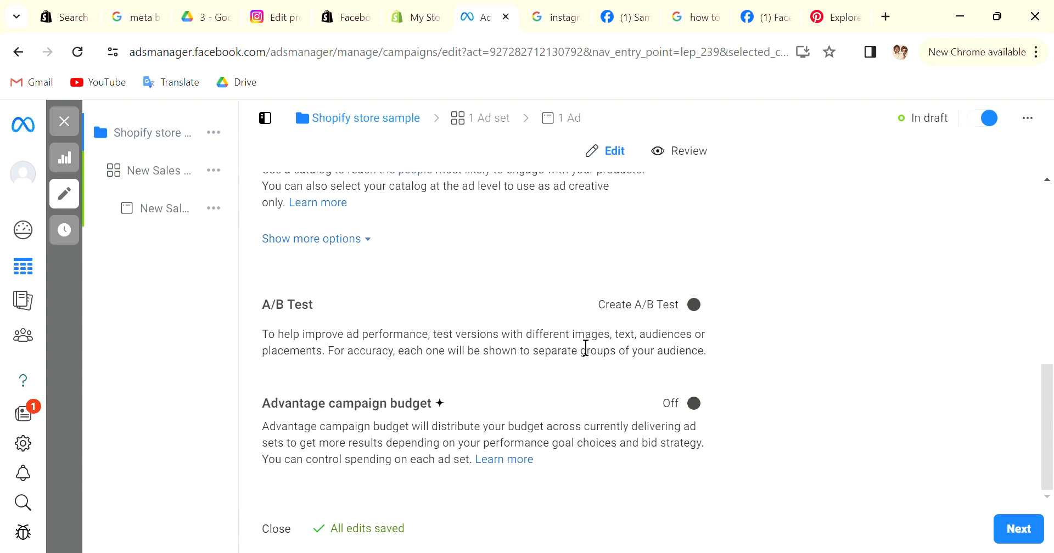
click(696, 305)
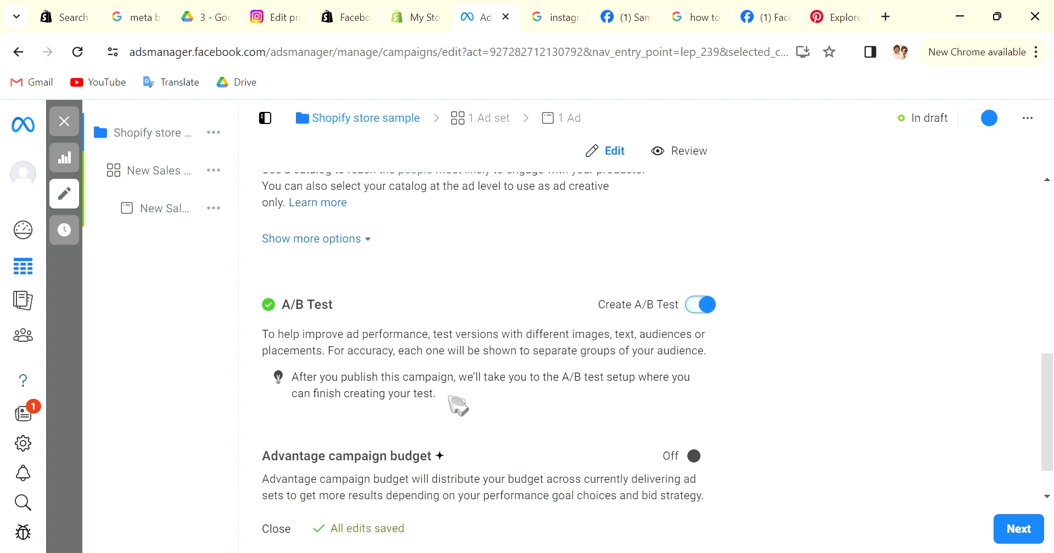
- Open the sales ad set and examine its conversion location, performance goal, pixel and cost per result goal settings
scroll(693, 384, down, 1)
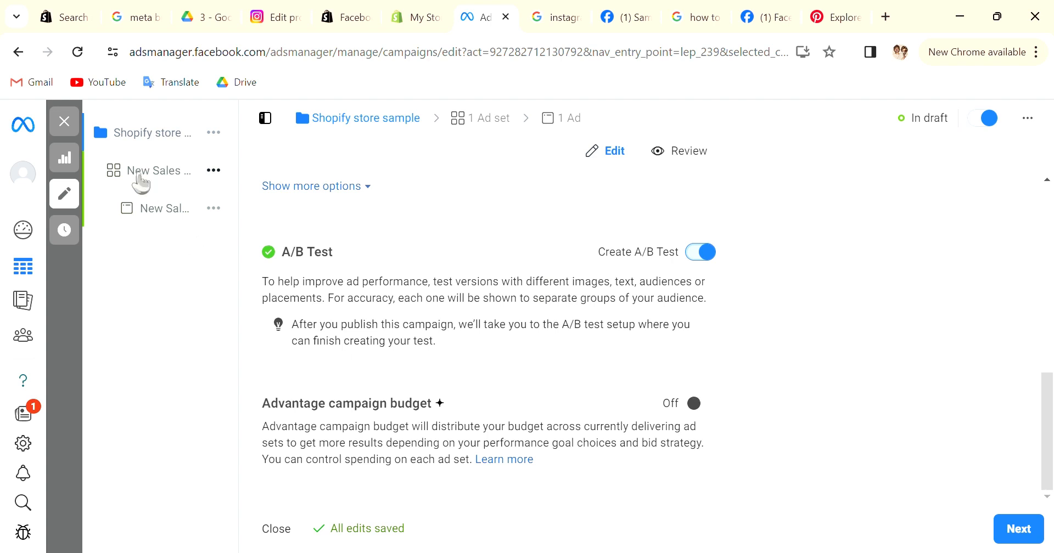
click(148, 172)
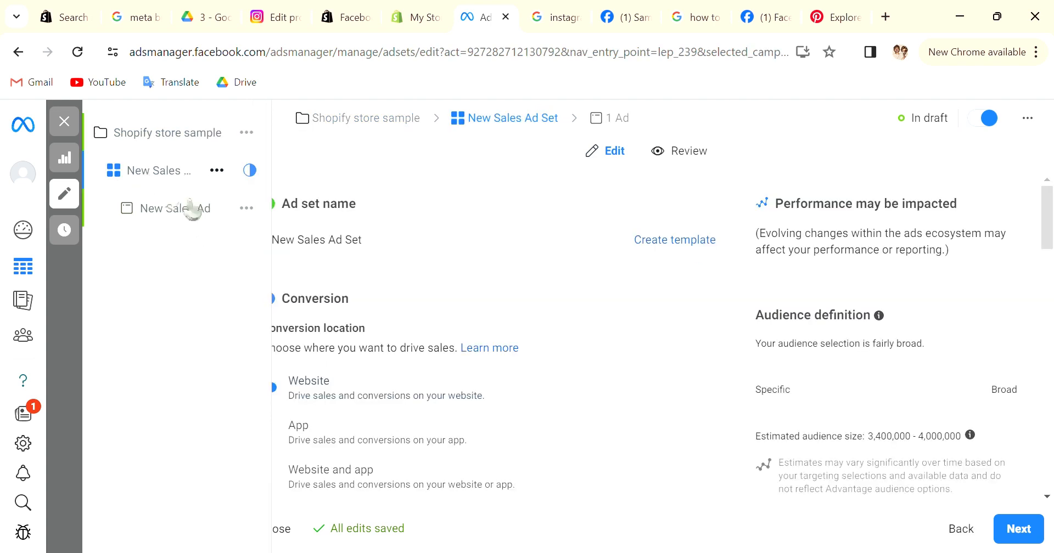
scroll(395, 348, down, 2)
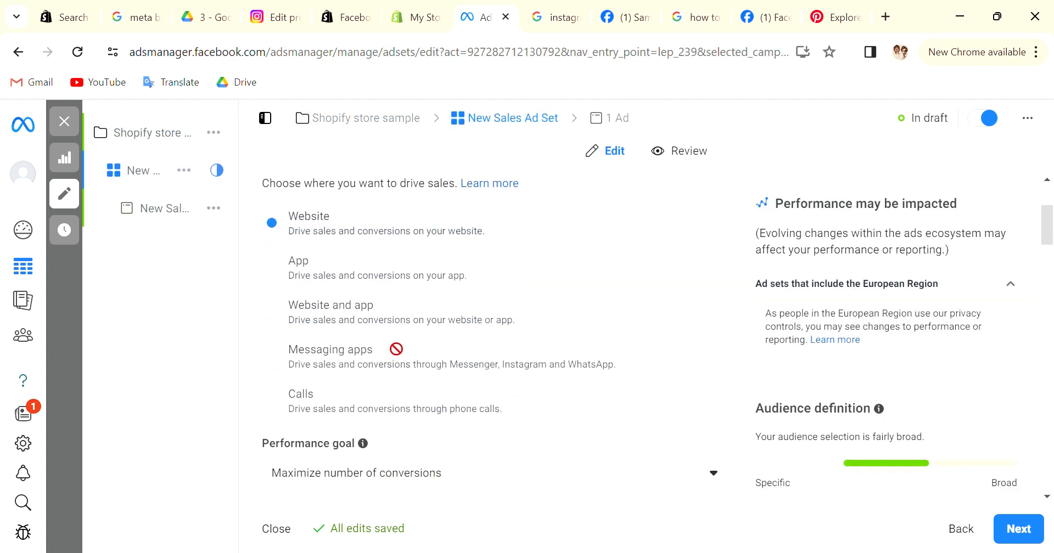
scroll(396, 348, up, 2)
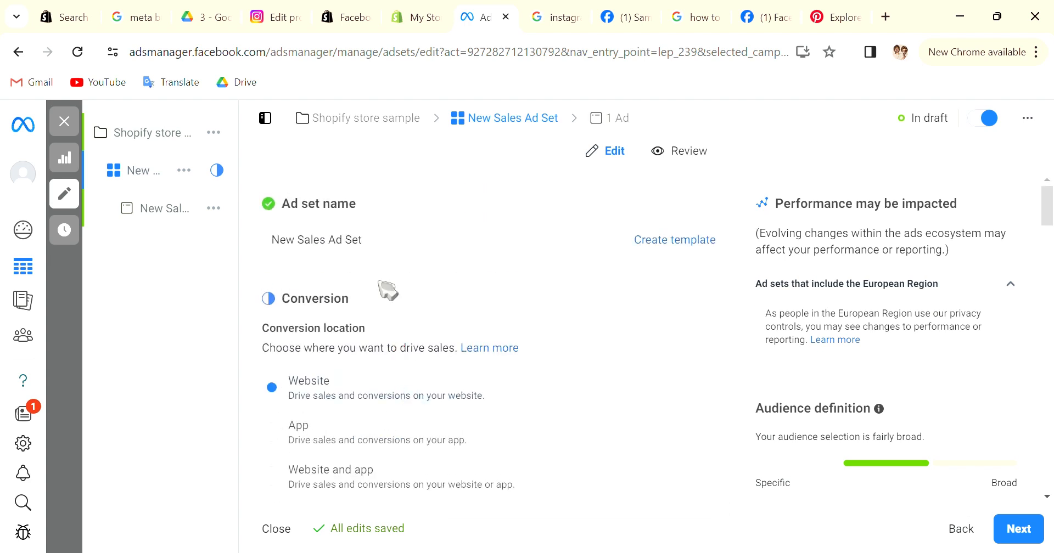
scroll(398, 288, down, 1)
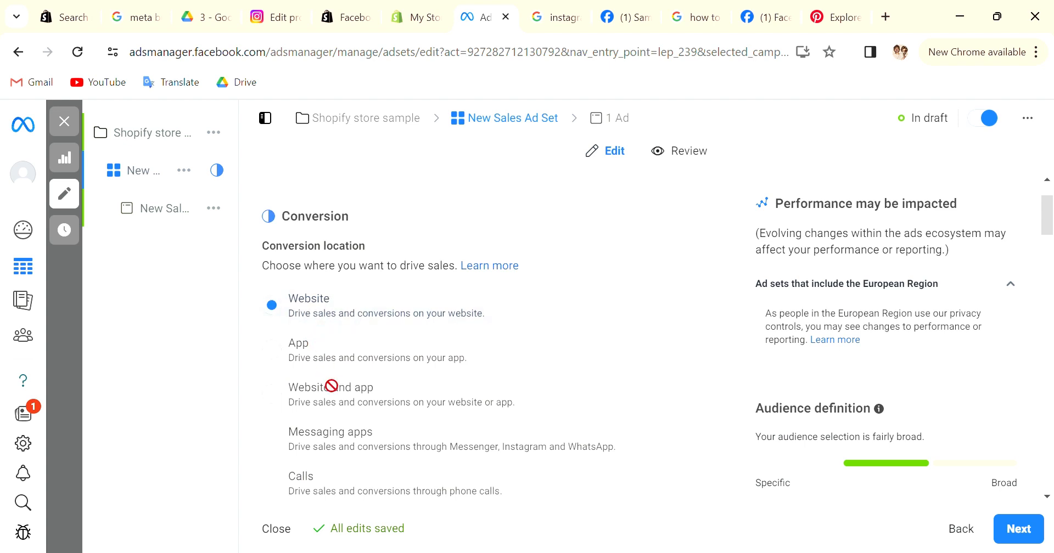
scroll(367, 387, down, 2)
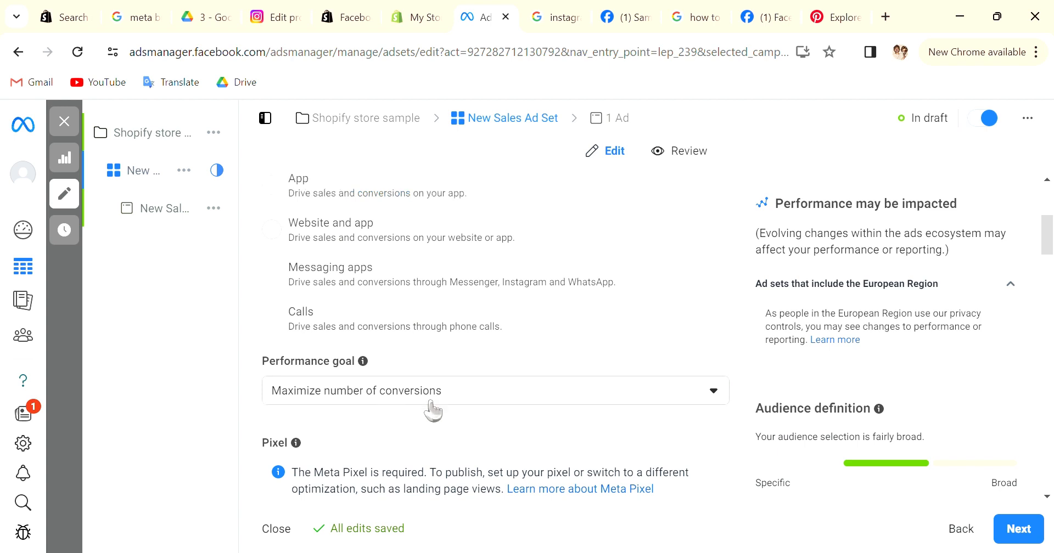
scroll(433, 406, down, 3)
mouse_move(434, 398)
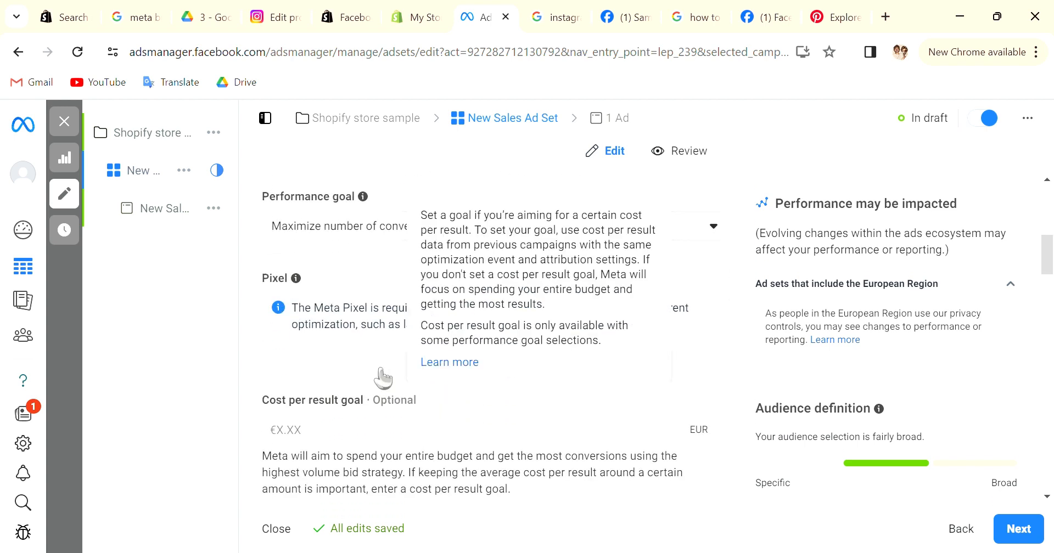
scroll(439, 446, down, 3)
scroll(390, 278, up, 4)
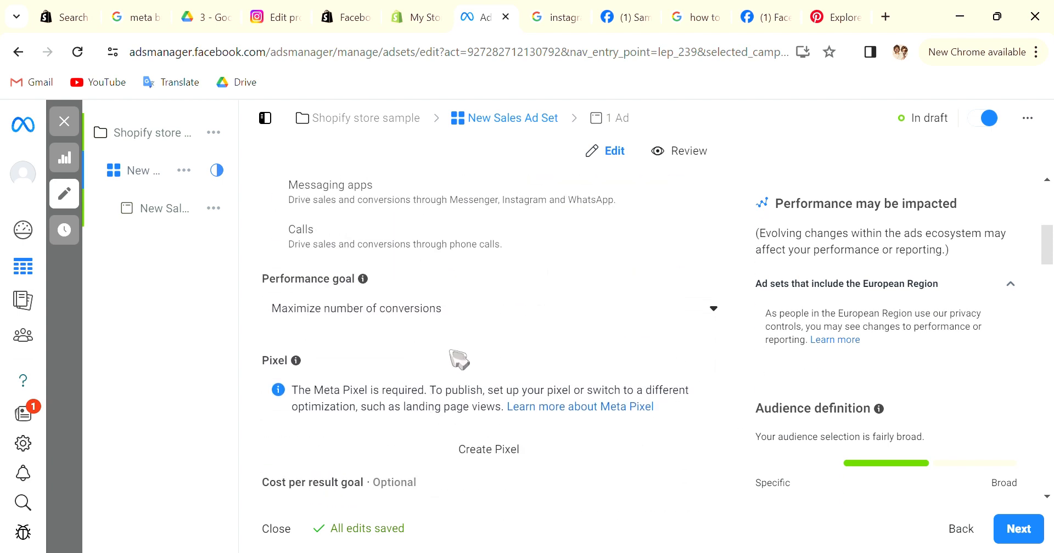
scroll(459, 356, down, 2)
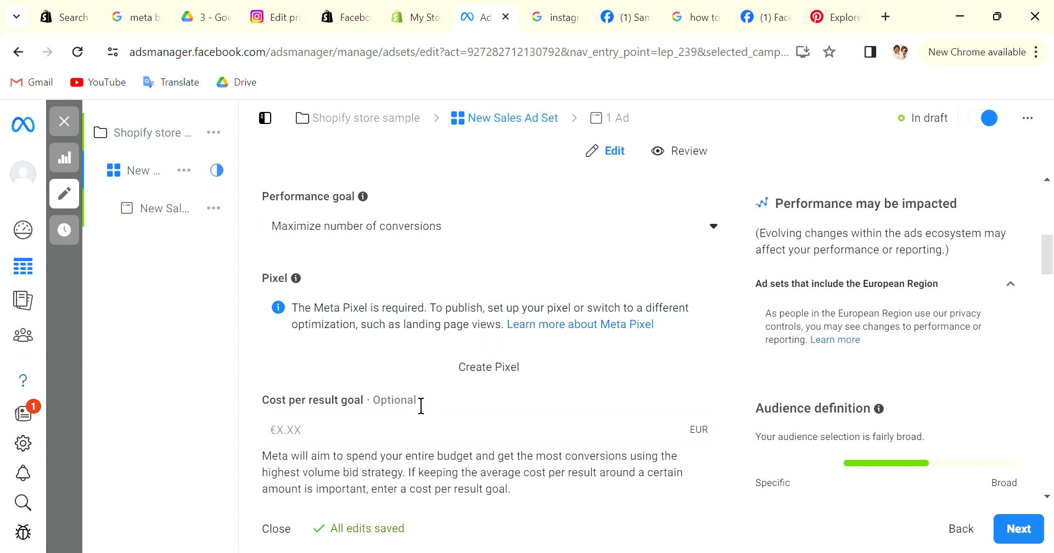
scroll(421, 406, down, 2)
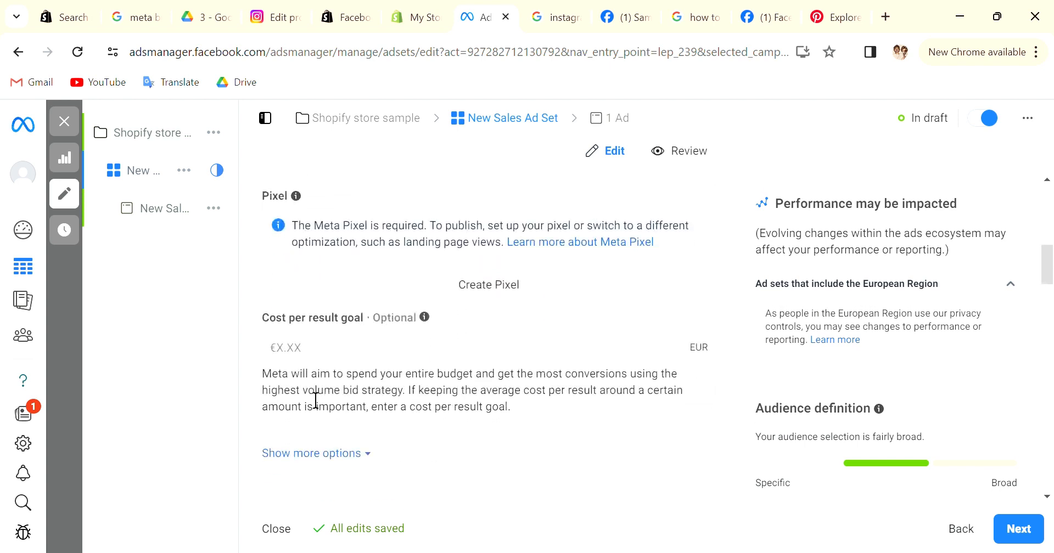
scroll(387, 400, up, 2)
scroll(393, 365, down, 4)
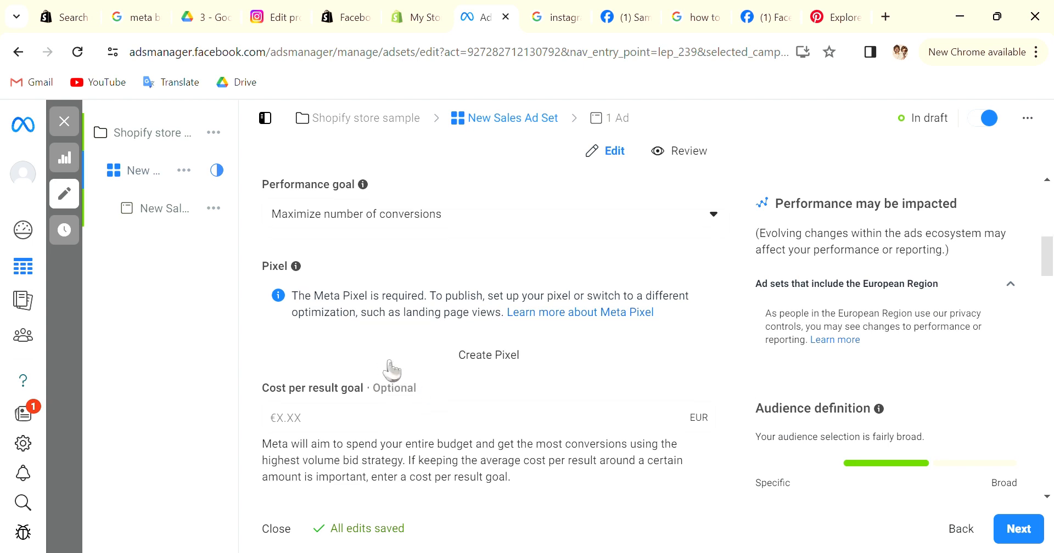
- Try the Lifetime Budget type in the ad set's budget settings and switch back to Daily Budget
scroll(431, 401, down, 4)
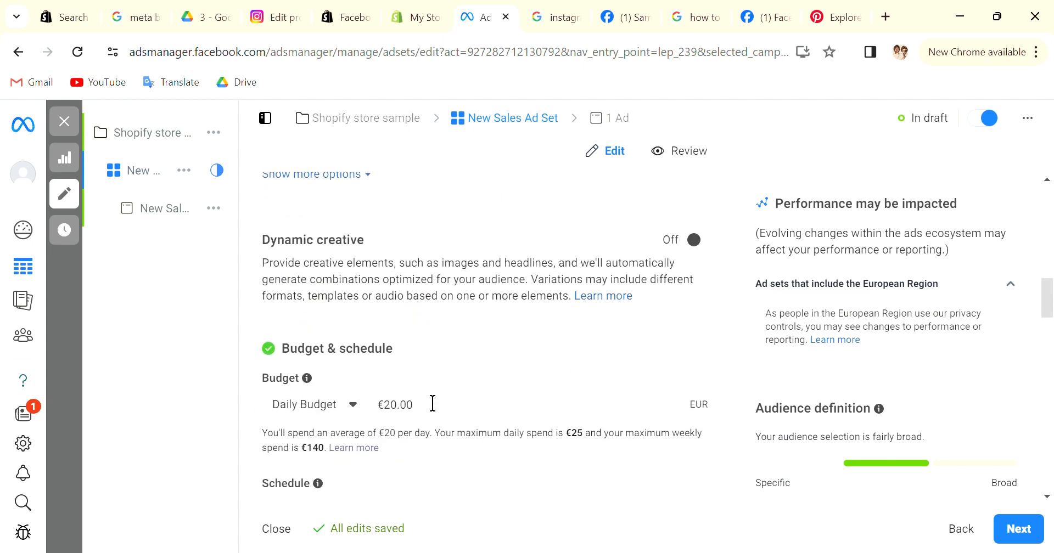
scroll(454, 397, down, 2)
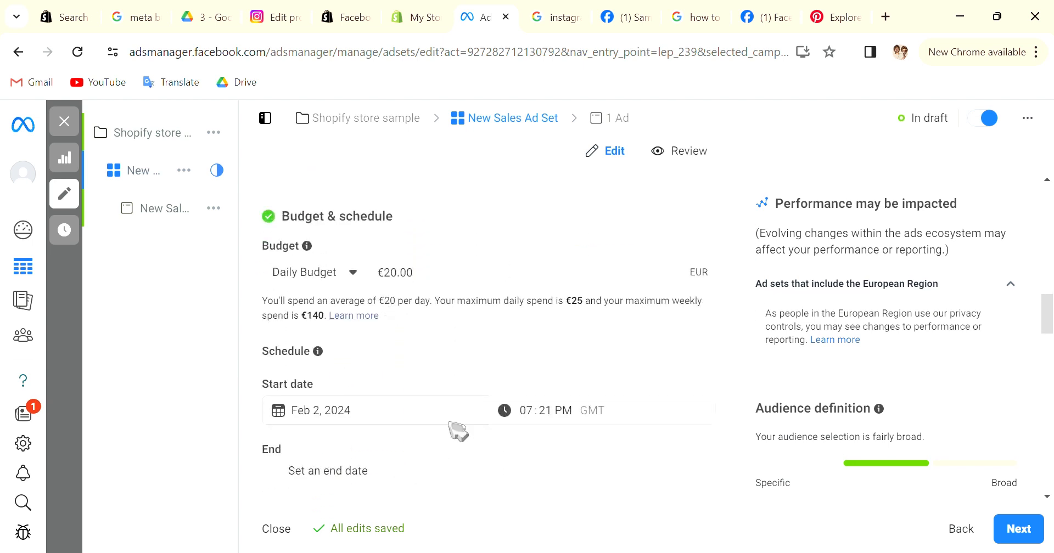
scroll(456, 431, down, 3)
scroll(454, 424, up, 3)
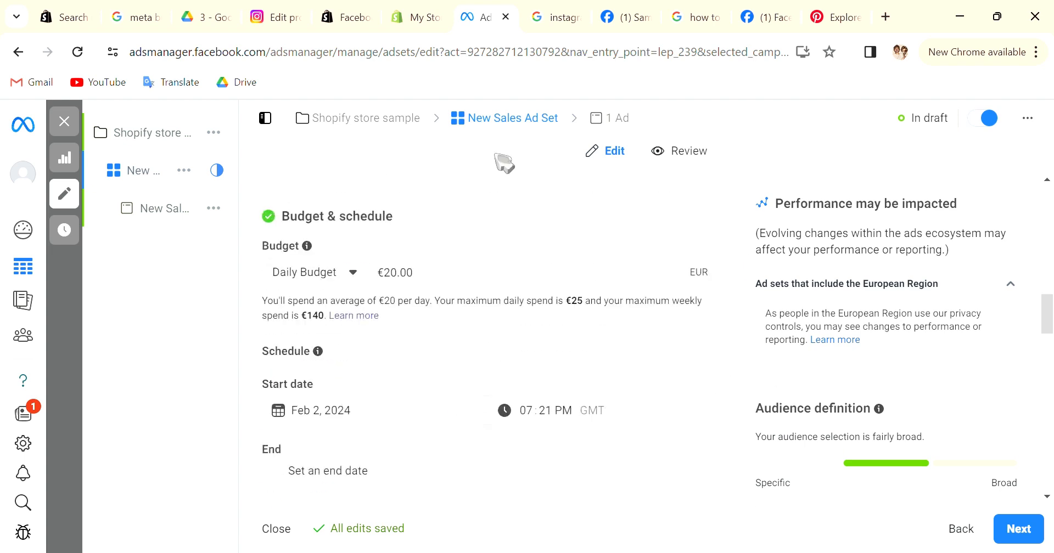
click(352, 275)
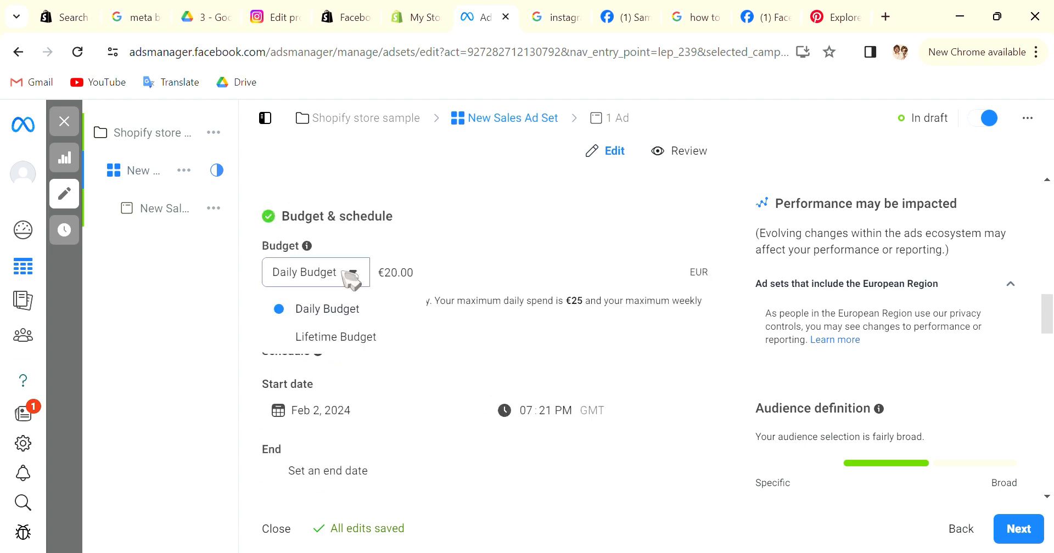
click(345, 339)
click(383, 275)
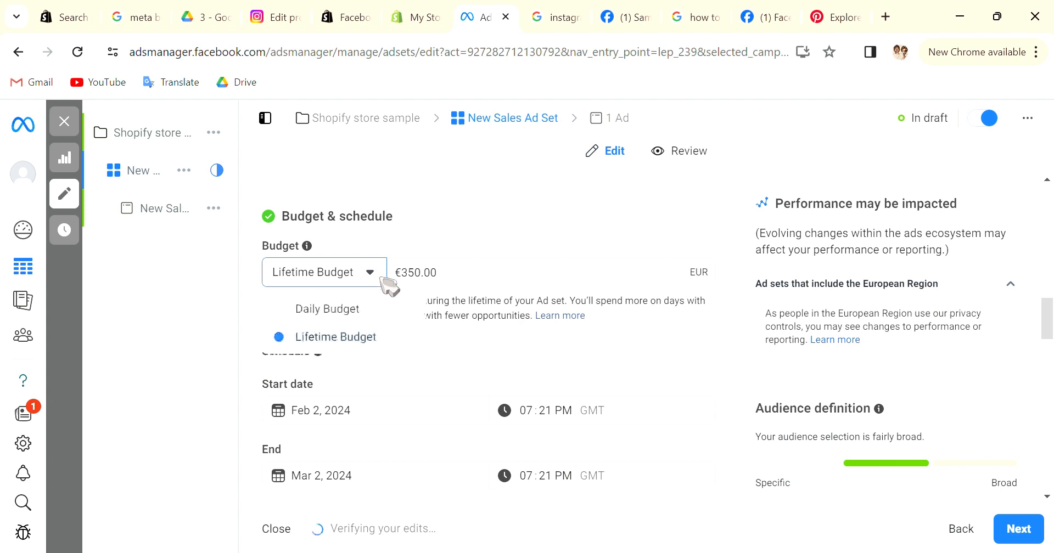
click(375, 317)
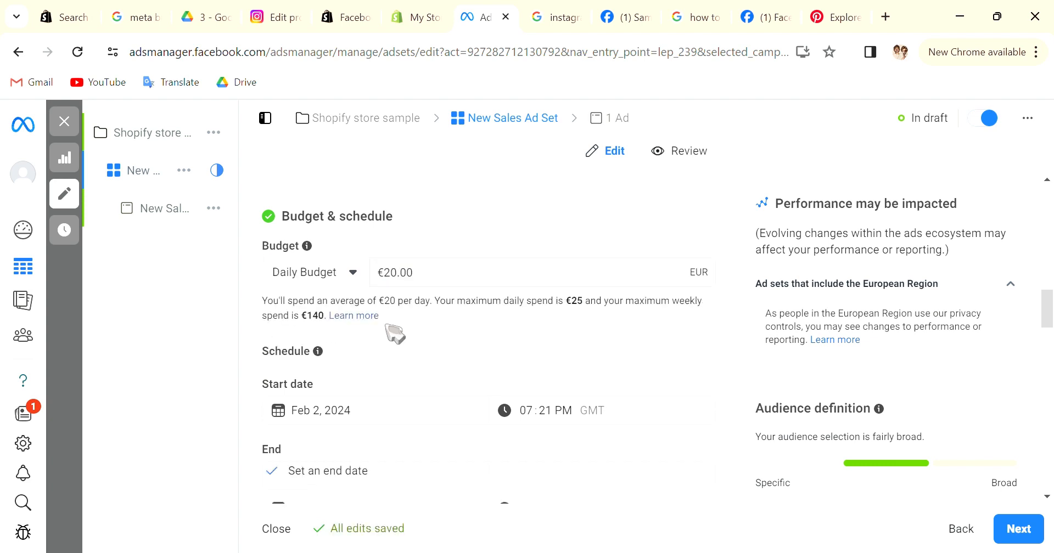
- Remove the end date from the ad set's schedule and enable the end date option again
scroll(429, 399, down, 1)
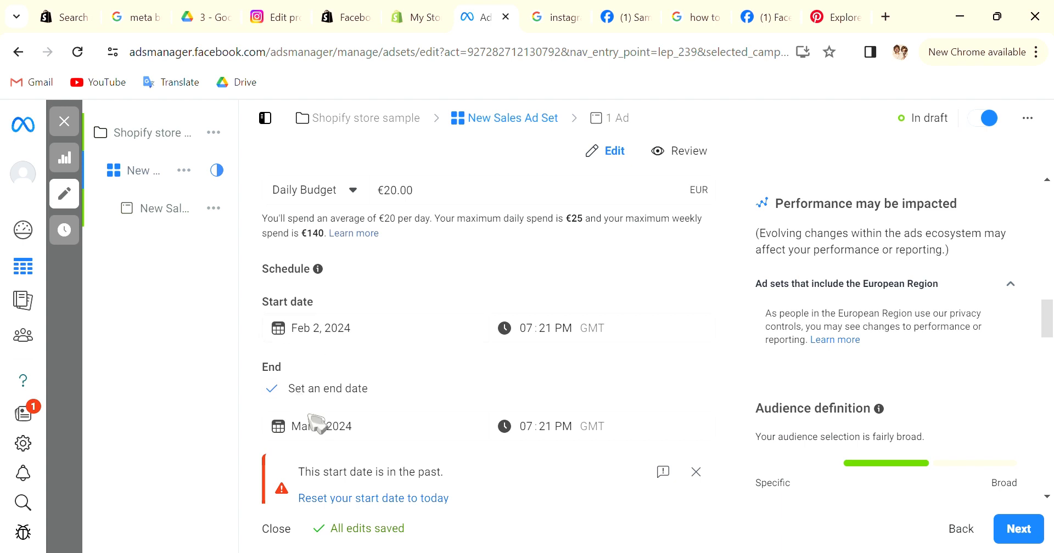
click(277, 391)
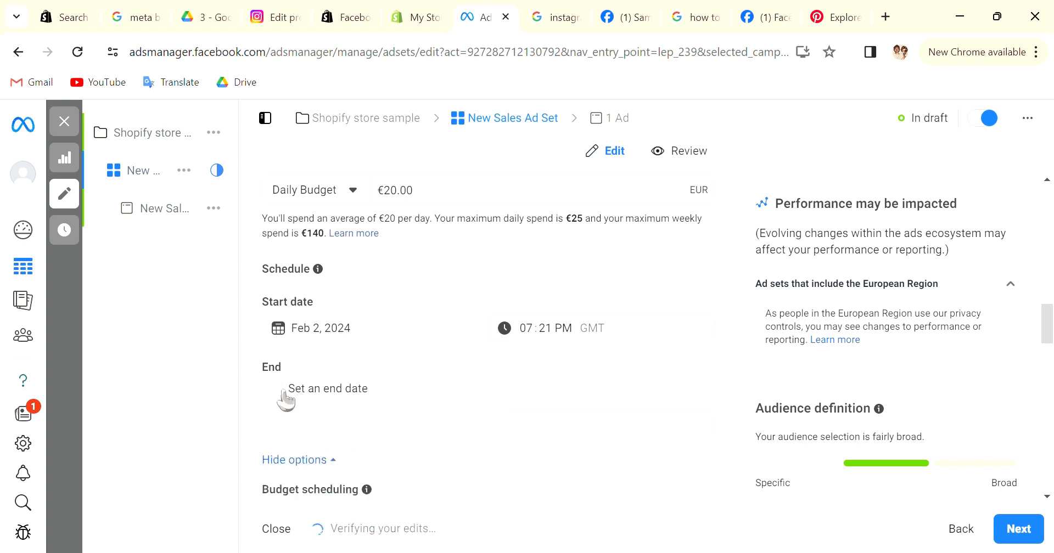
click(282, 391)
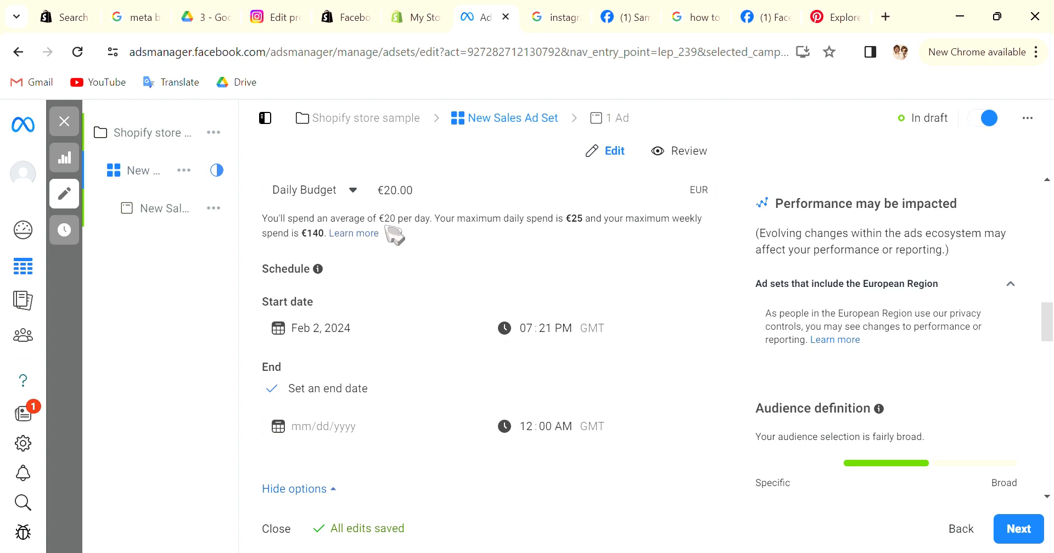
- Examine the ad set's daily spend explanation, budget scheduling, ad scheduling and audience controls
drag(384, 224, 415, 224)
click(420, 249)
scroll(428, 257, down, 6)
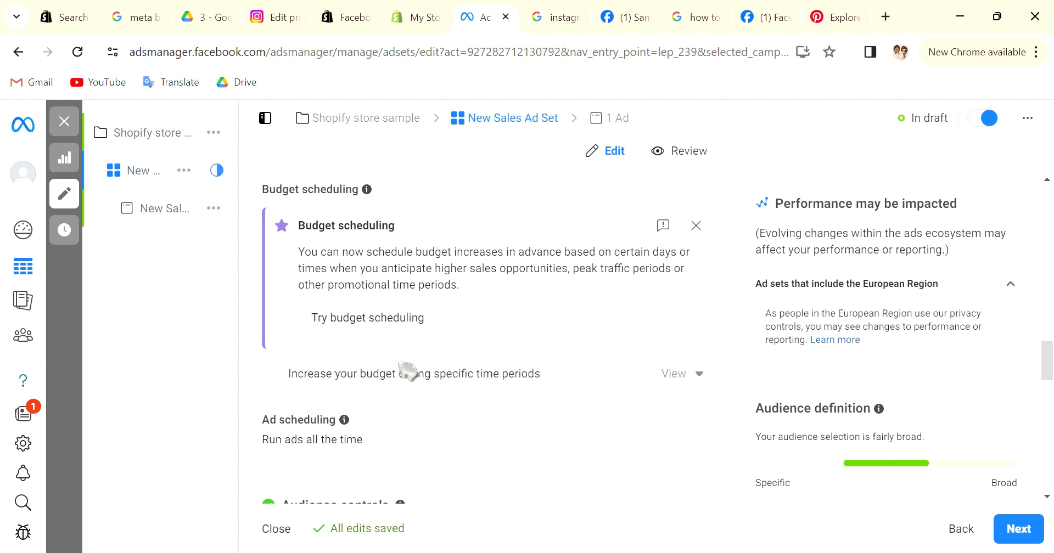
scroll(404, 369, down, 3)
scroll(439, 381, down, 3)
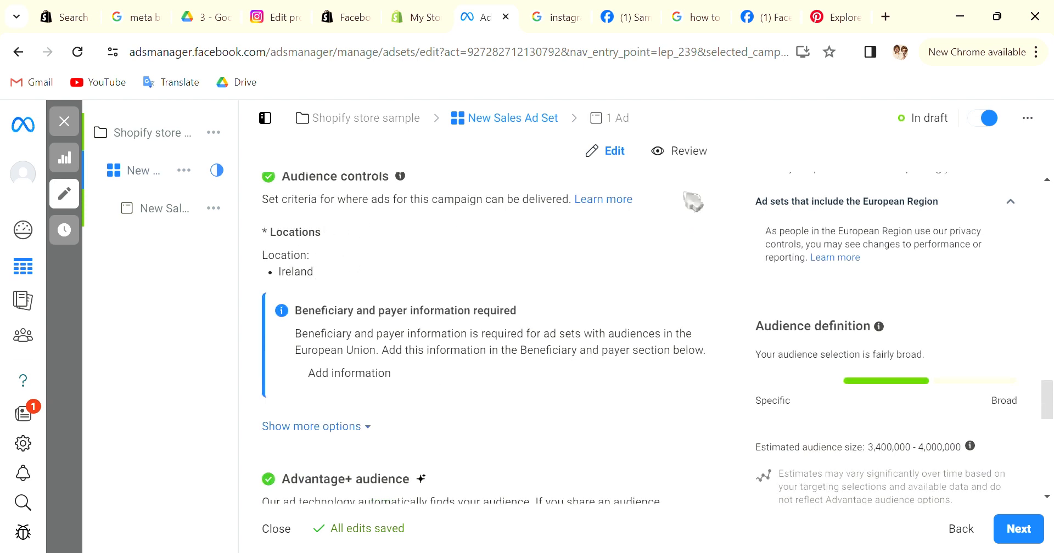
- Open the locations in the ad set's audience controls for editing and examine the map around Ireland
click(697, 236)
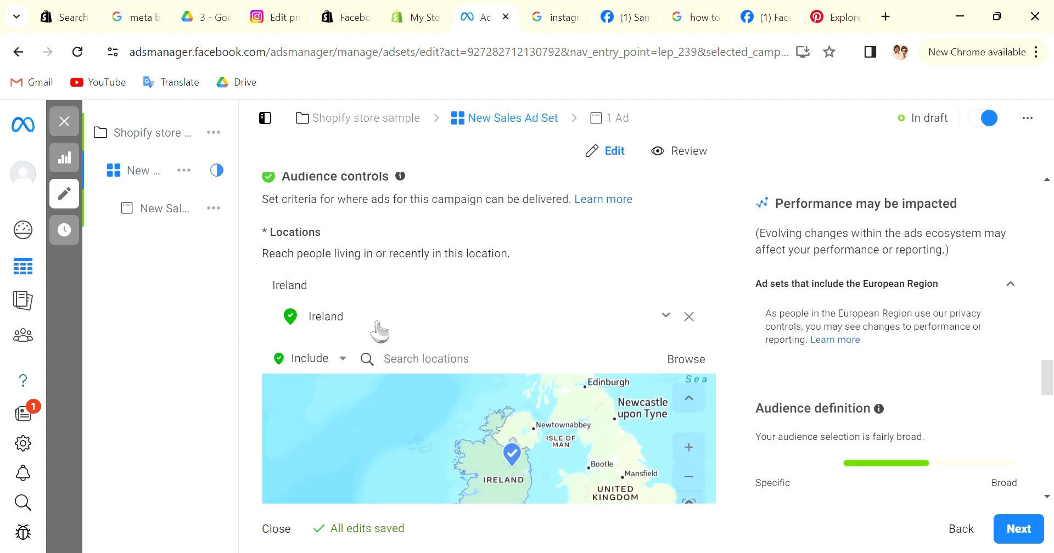
scroll(417, 365, down, 2)
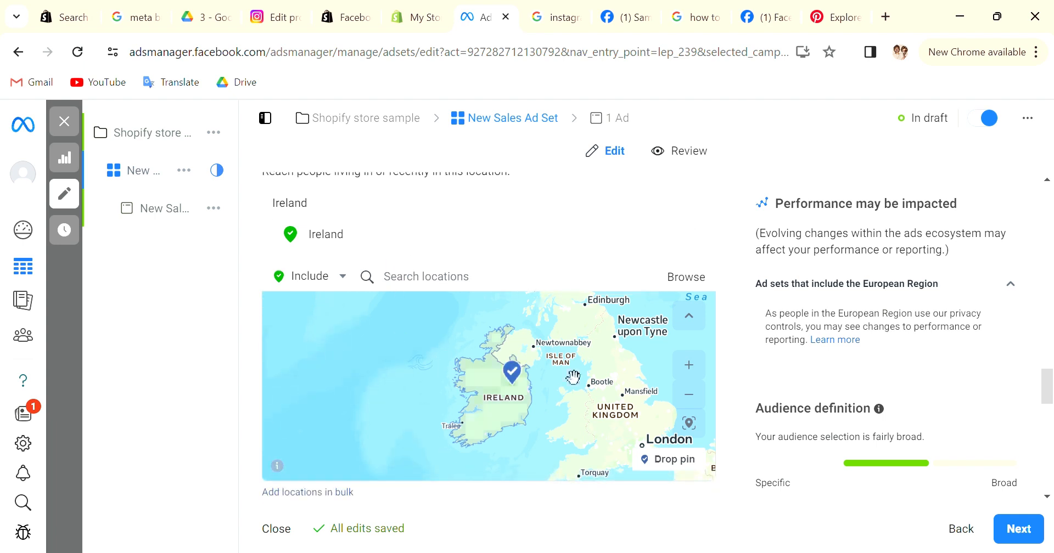
scroll(473, 399, up, 5)
scroll(473, 399, up, 5)
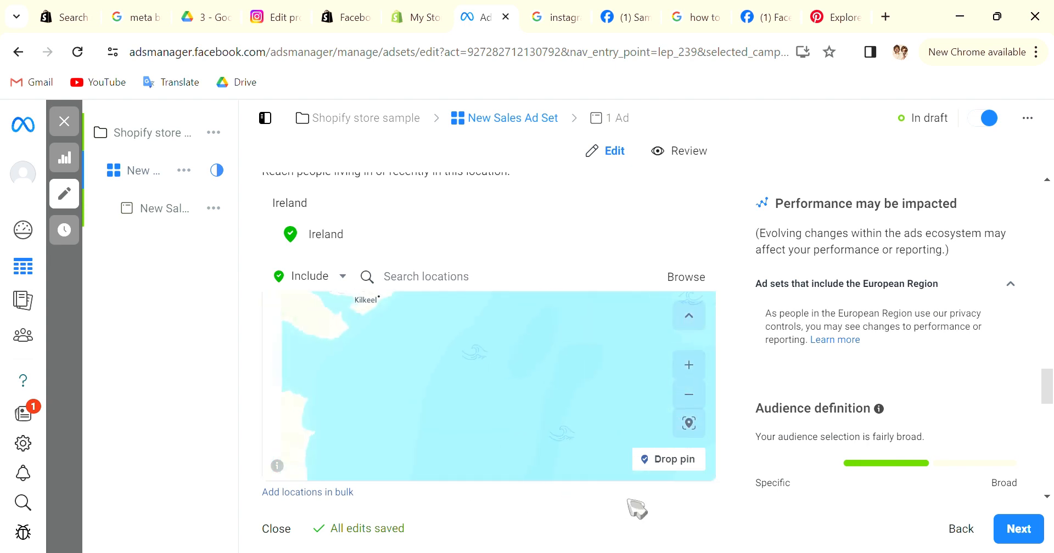
scroll(468, 393, down, 8)
scroll(514, 416, up, 5)
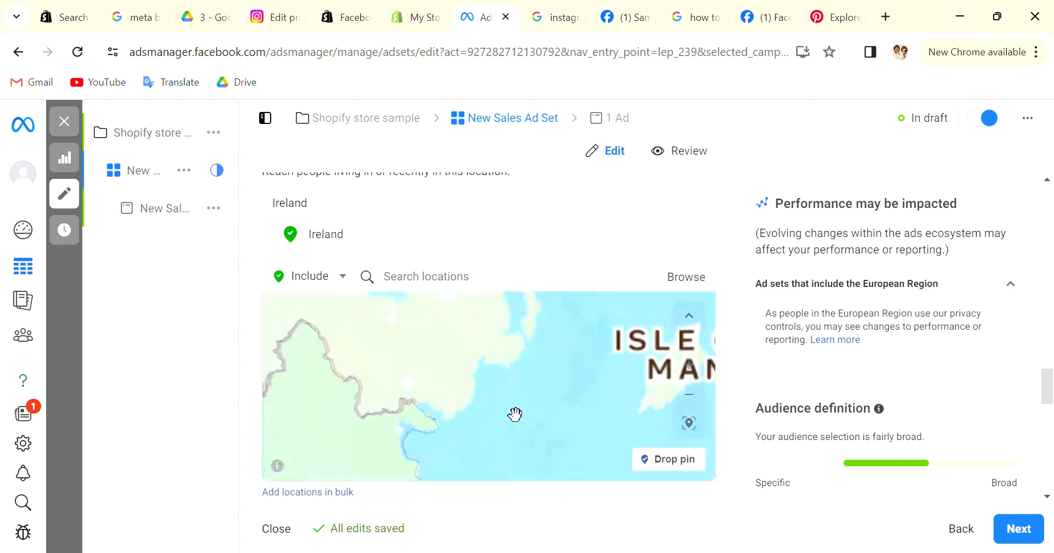
- Drop location pins with a 10 mi radius on Belfast, Liverpool and London on the audience map
drag(498, 436, 505, 464)
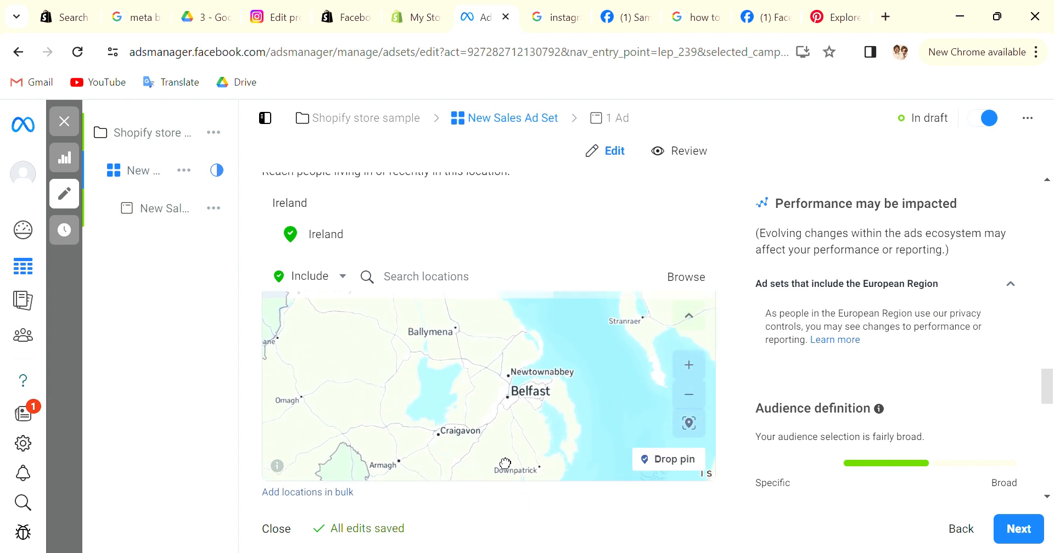
click(643, 460)
click(519, 407)
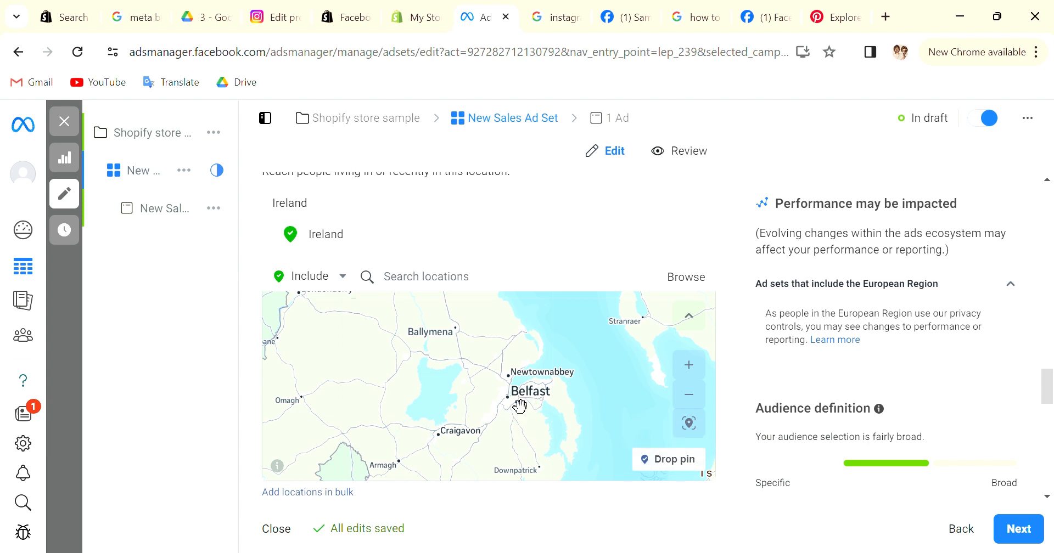
drag(616, 430, 491, 447)
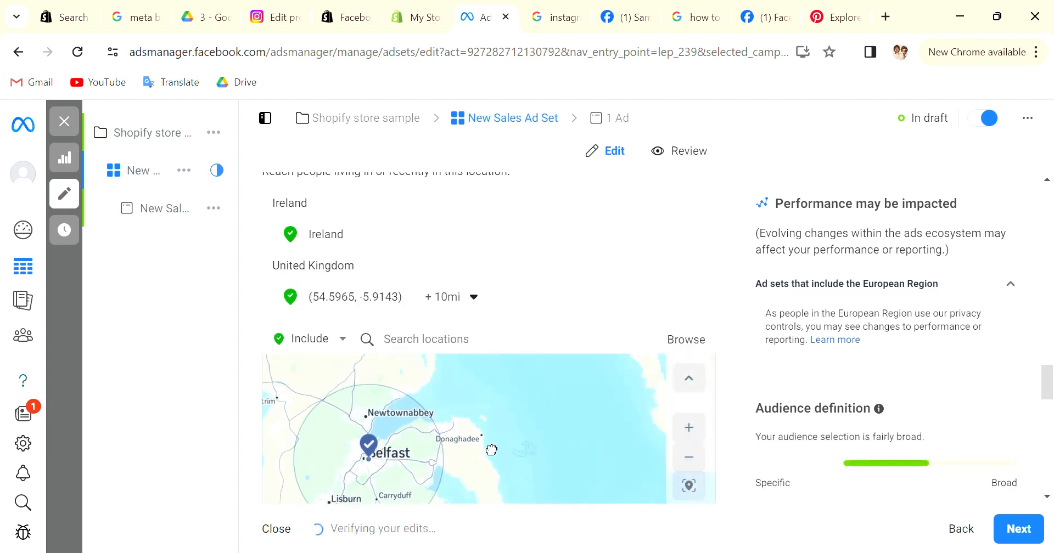
- Search the locations for "manc" and include Greater Manchester, England, United Kingdom in the audience
click(543, 340)
text(man)
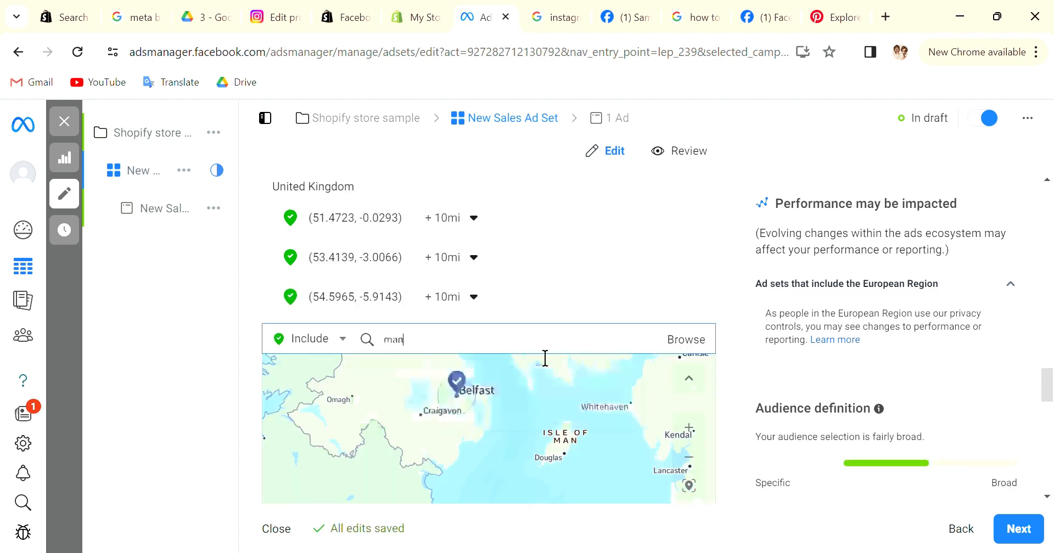
text(c)
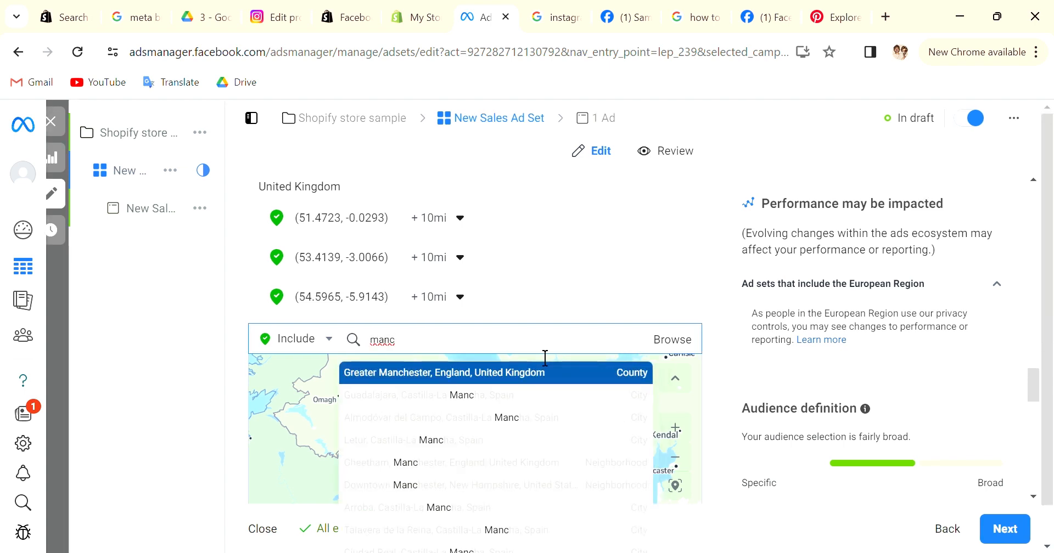
click(538, 384)
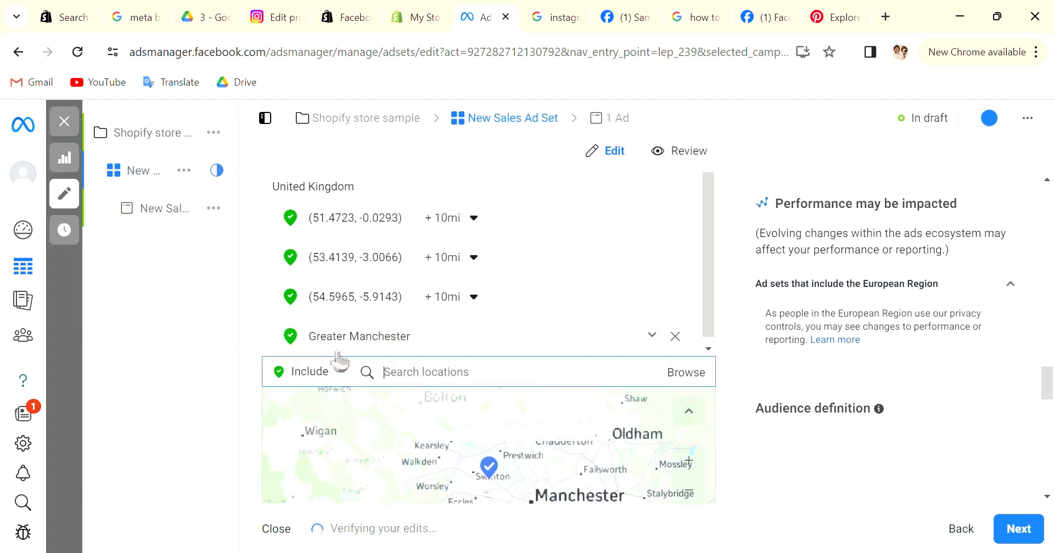
scroll(532, 464, down, 4)
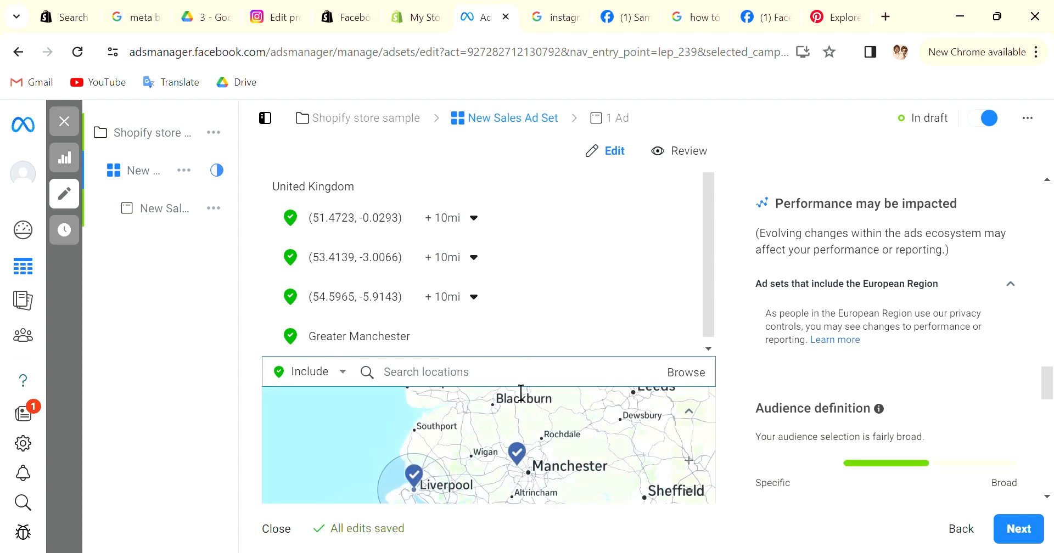
- Search the locations for "scoland" and include the suggested Scotland place in the audience
text(scoland)
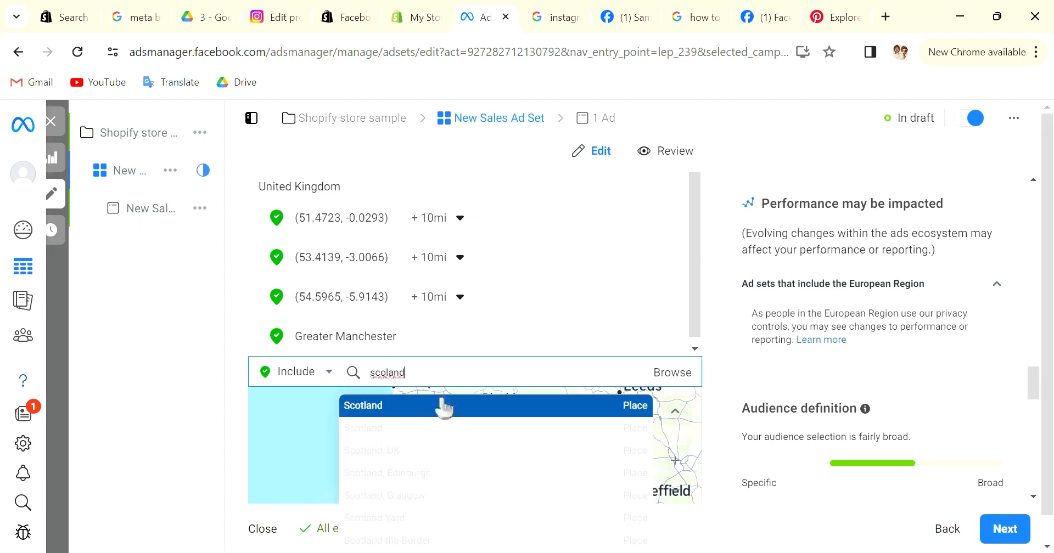
click(435, 406)
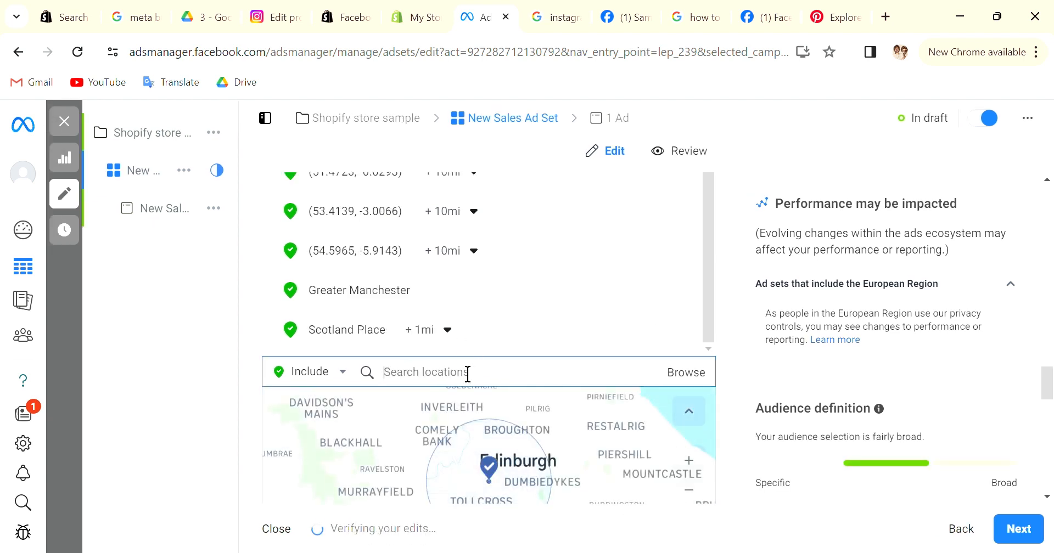
scroll(472, 346, down, 1)
scroll(473, 345, down, 5)
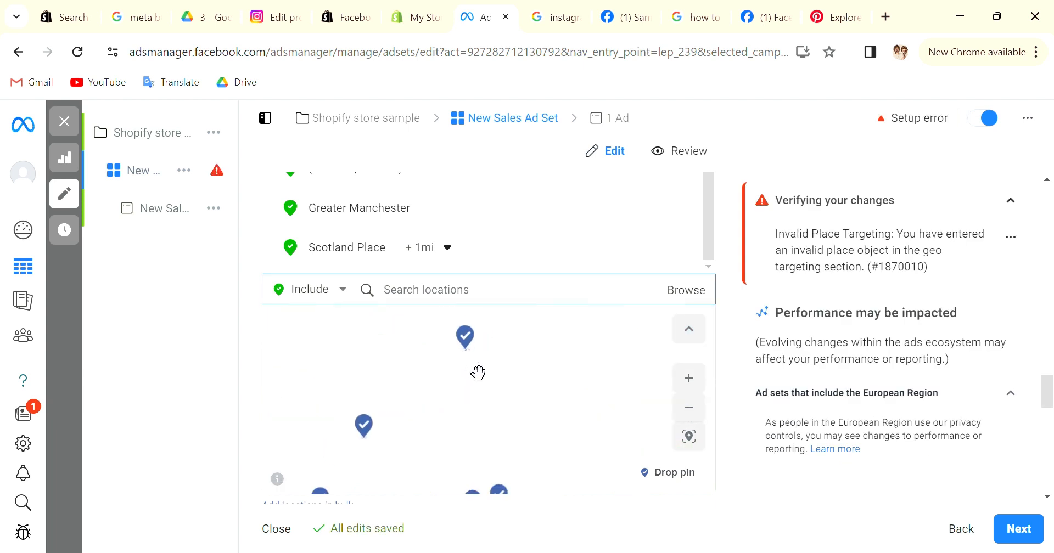
- Remove the three dropped pins and Greater Manchester from the United Kingdom audience locations
scroll(530, 351, up, 2)
scroll(529, 269, up, 5)
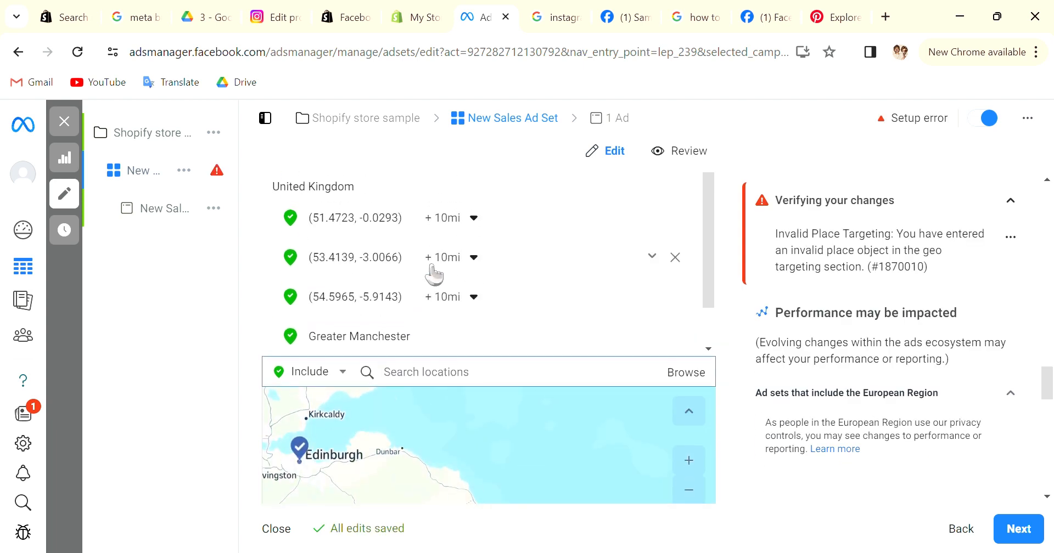
click(676, 217)
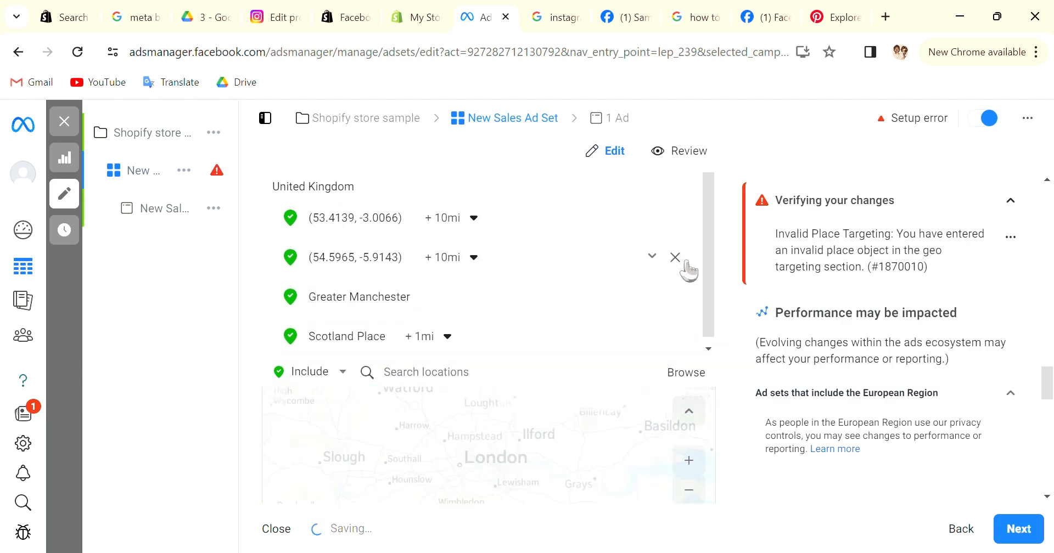
click(680, 257)
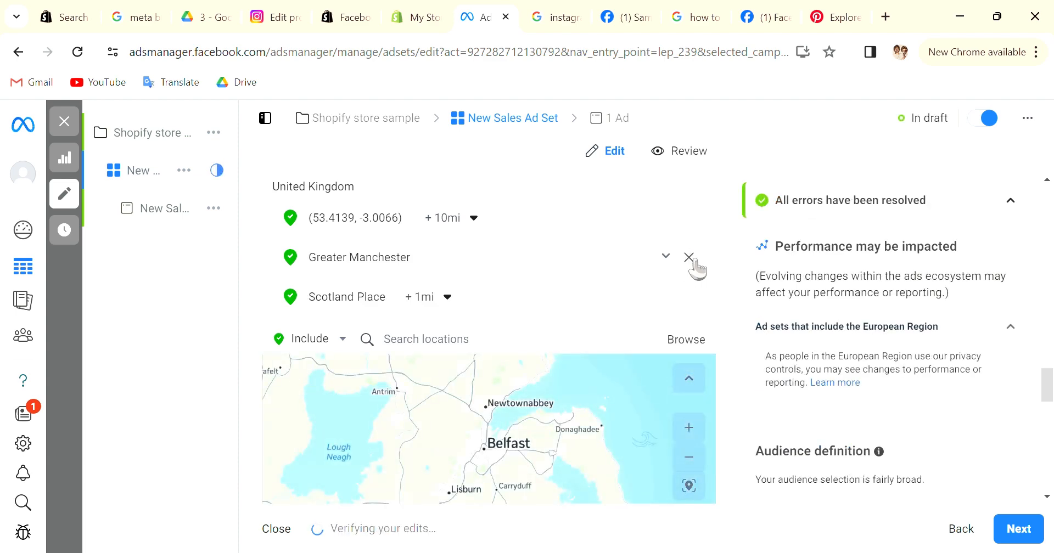
click(692, 257)
click(693, 218)
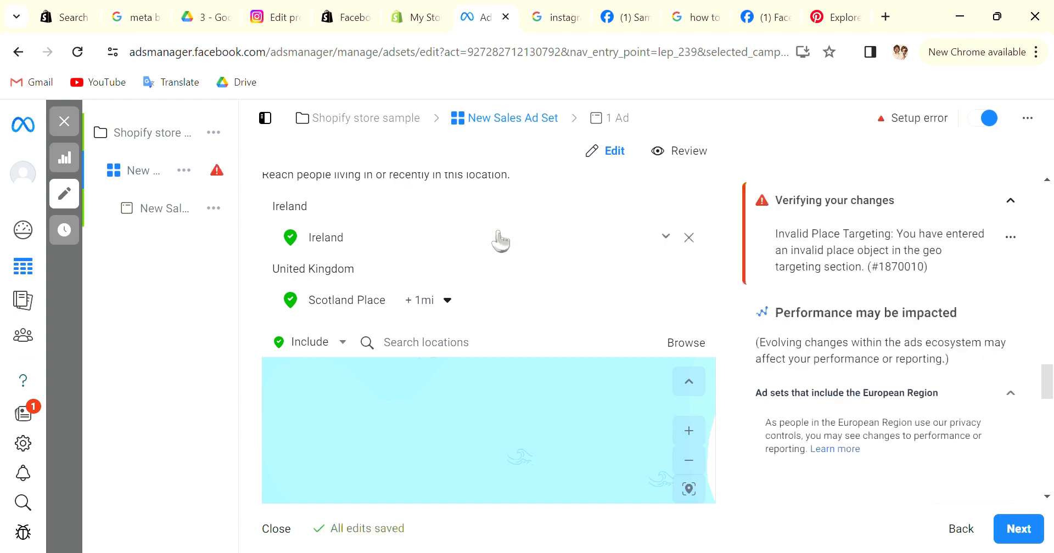
- Show more options in the ad set's Placements section, down to the brand safety and suitability settings
scroll(499, 240, down, 6)
scroll(525, 460, down, 3)
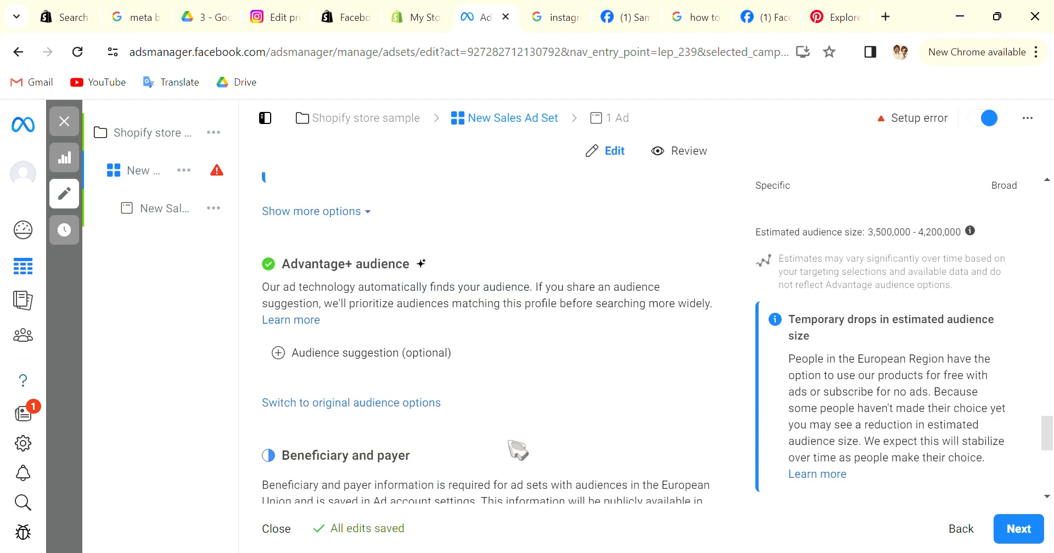
scroll(530, 451, down, 7)
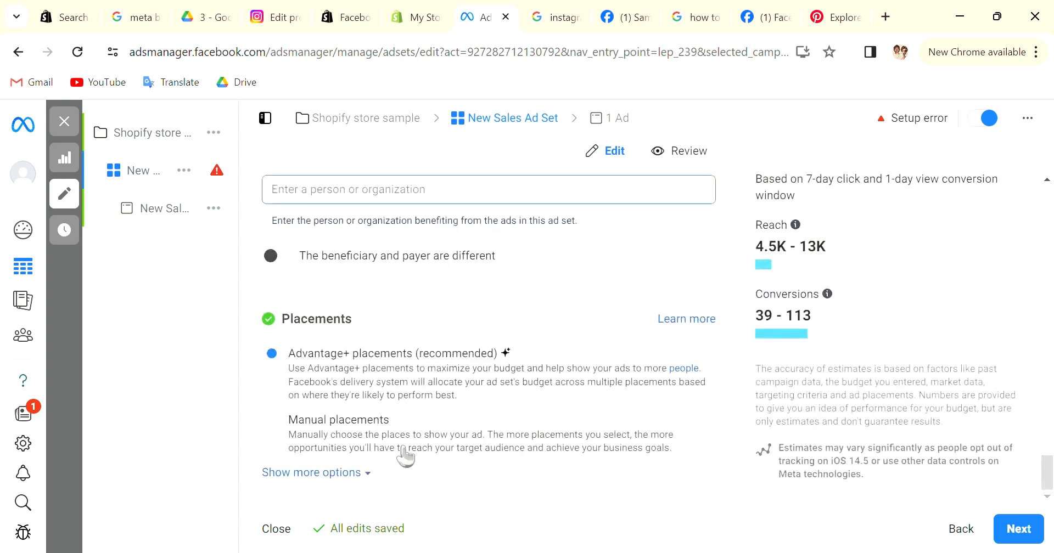
click(367, 473)
scroll(394, 443, down, 3)
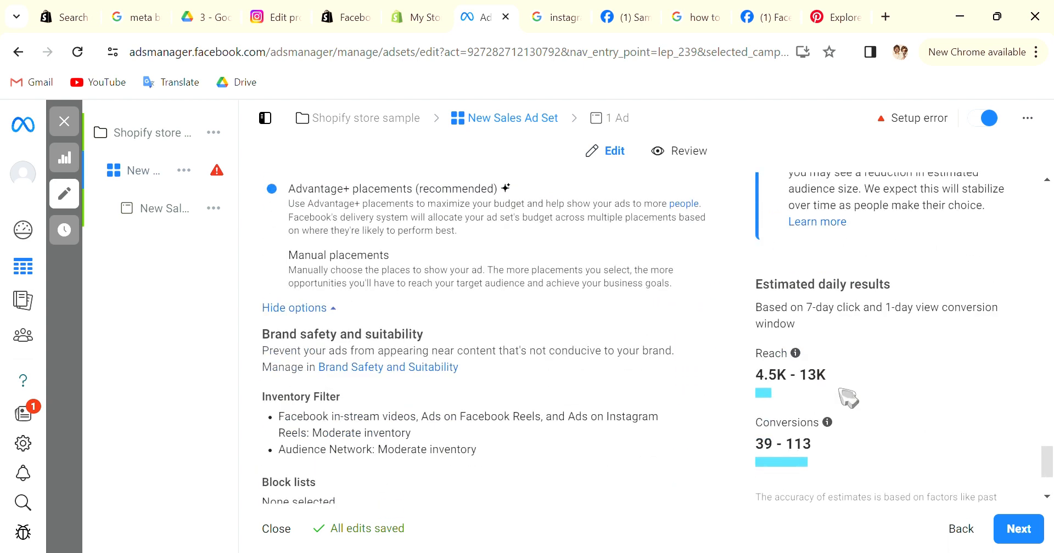
scroll(447, 435, down, 2)
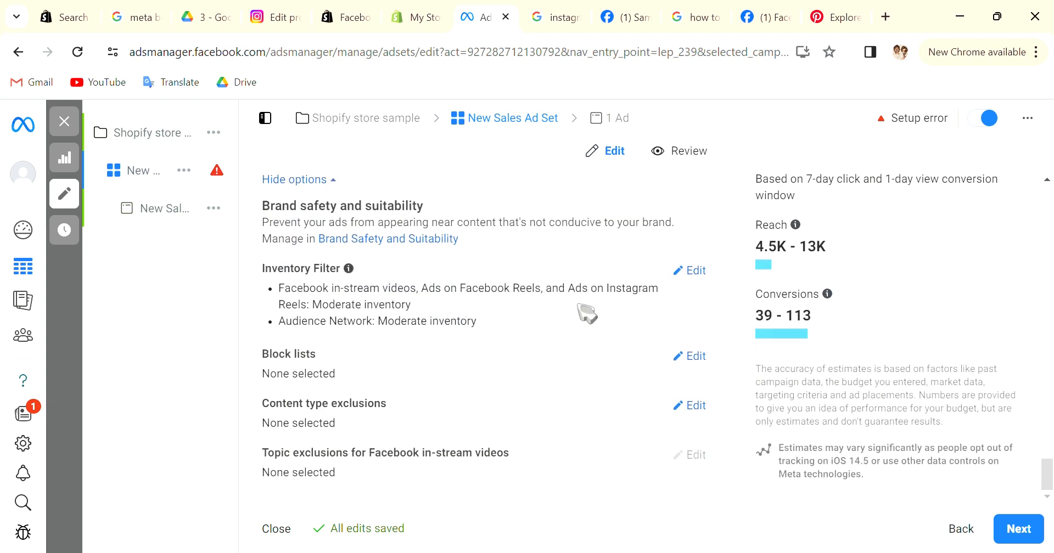
- Set the inventory filter for Facebook in-stream videos and Ads on Facebook Reels to Limited inventory and collapse its choices
click(702, 273)
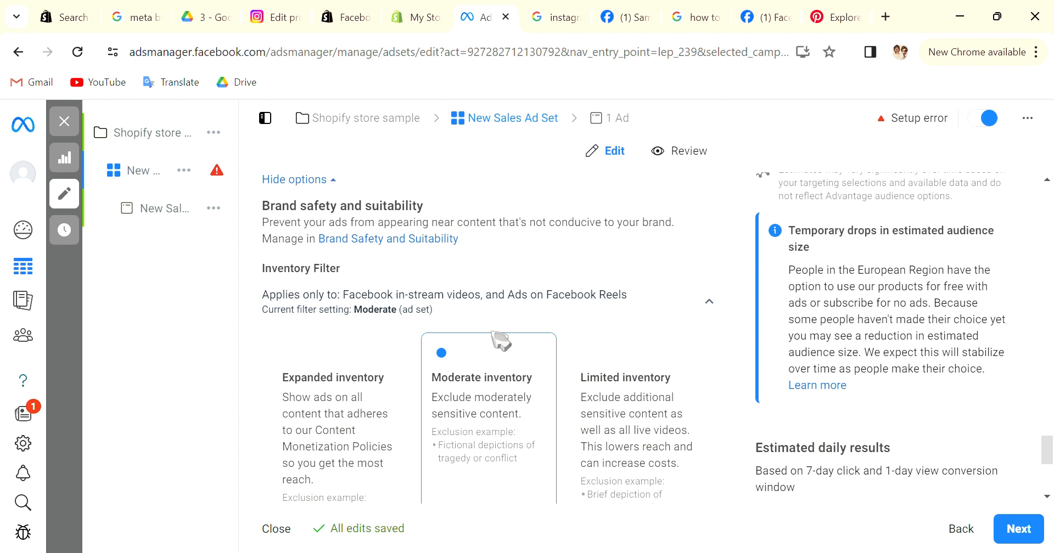
scroll(497, 384, down, 2)
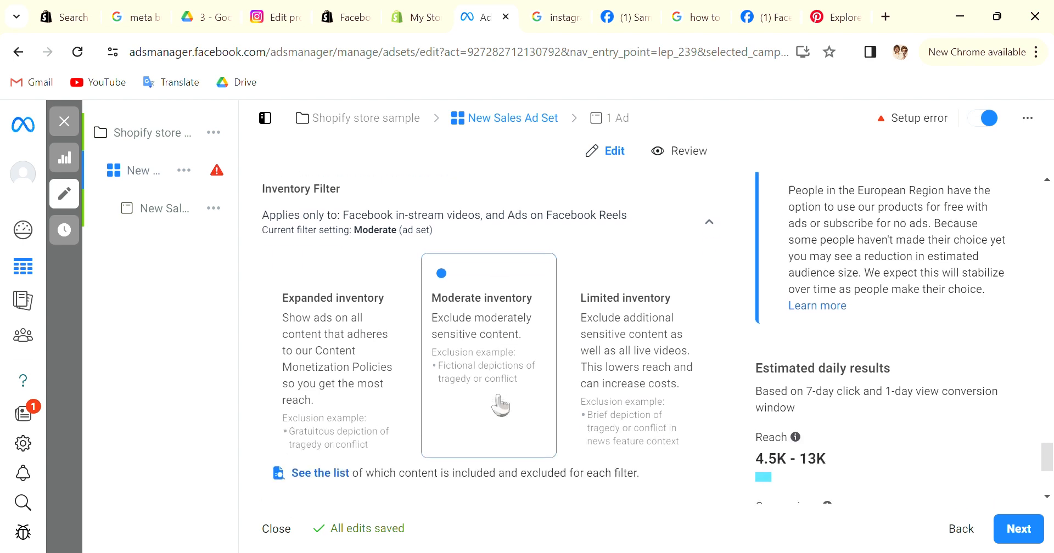
click(622, 297)
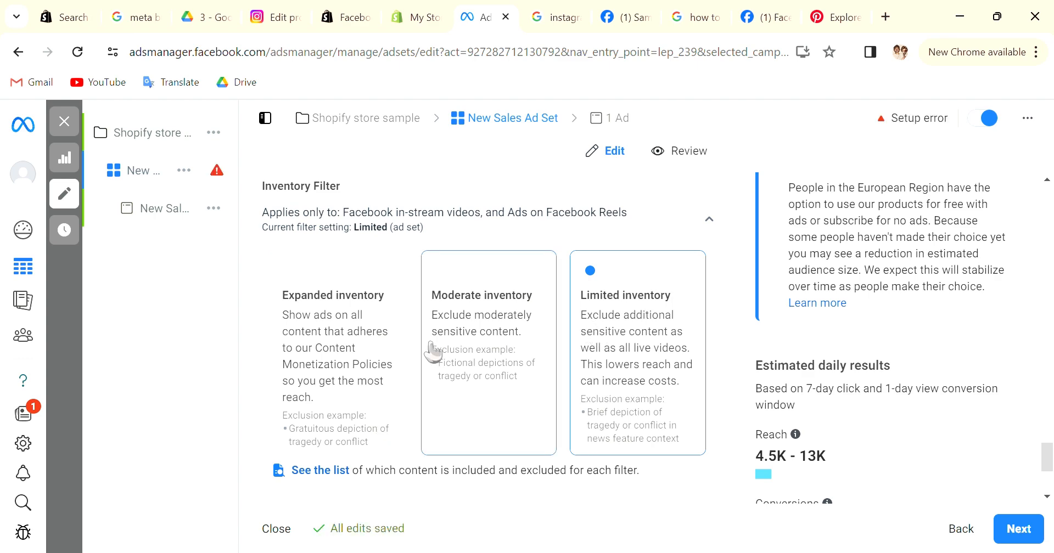
scroll(614, 324, up, 3)
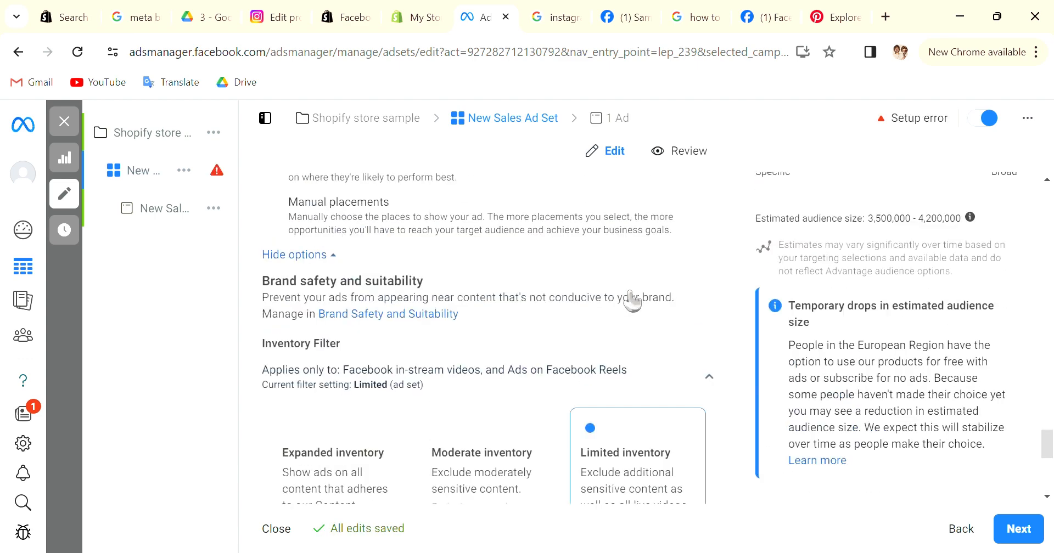
click(708, 385)
scroll(689, 390, down, 2)
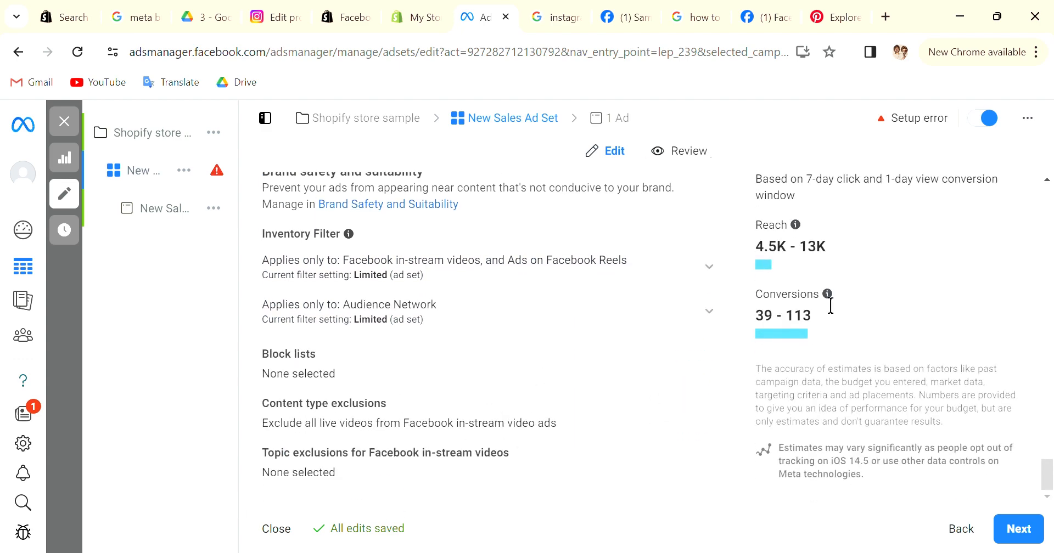
- Look over the ad set's audience, beneficiary and placement settings and continue to the New Sales Ad
scroll(827, 291, up, 4)
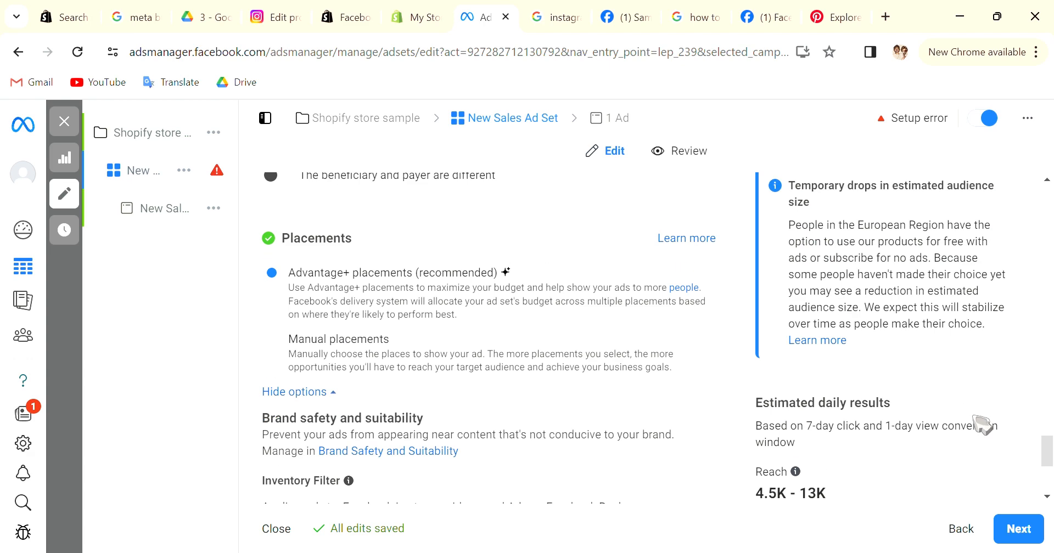
scroll(829, 442, down, 5)
scroll(826, 451, up, 10)
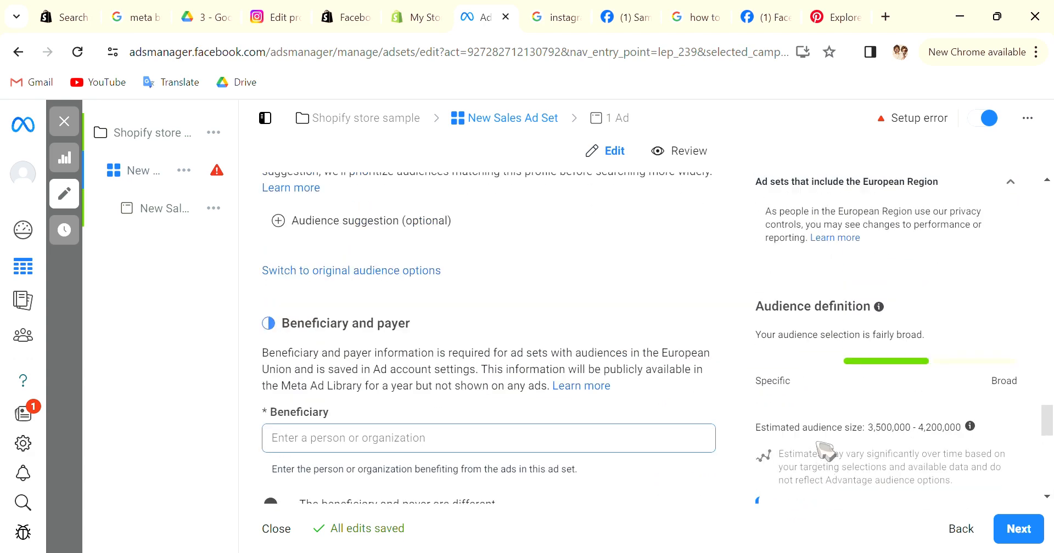
scroll(826, 452, up, 6)
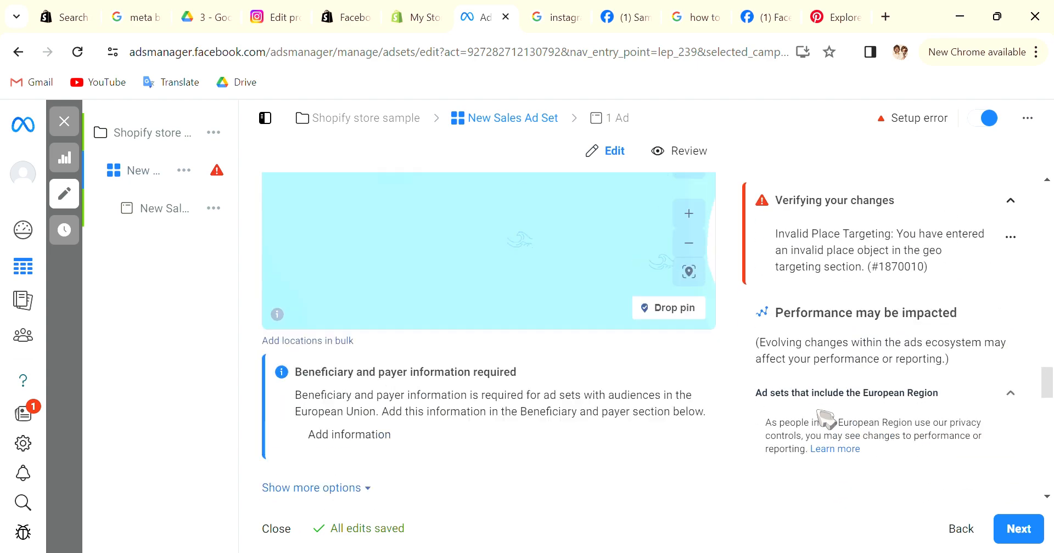
scroll(665, 379, down, 12)
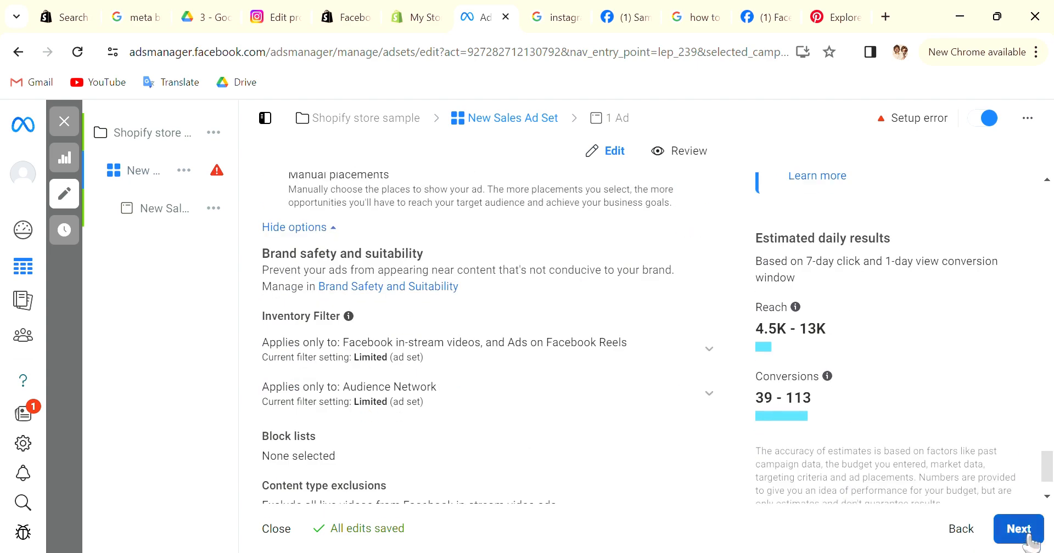
click(1028, 535)
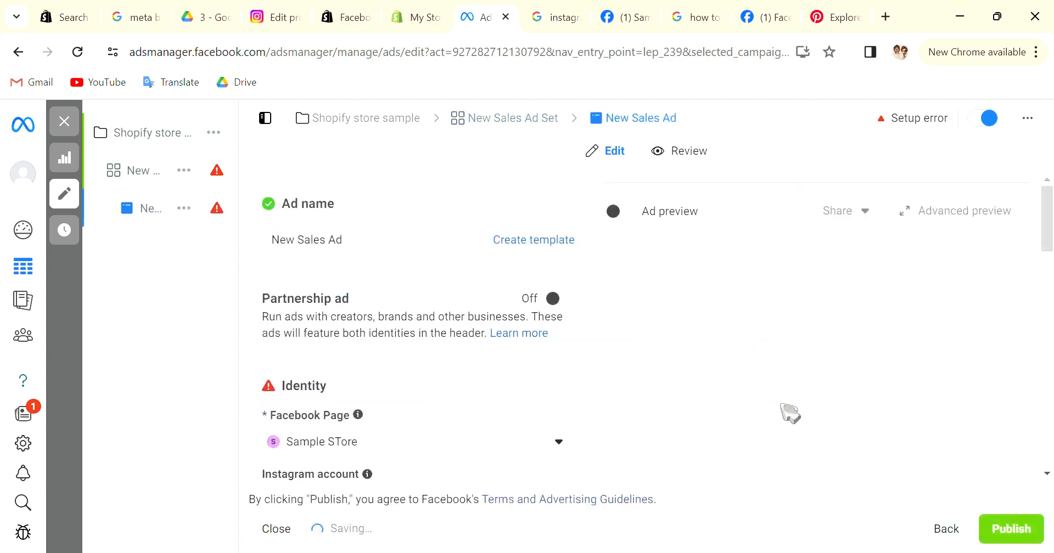
- Examine the ad's identity accounts, ad setup, creative source and format settings
scroll(713, 389, down, 1)
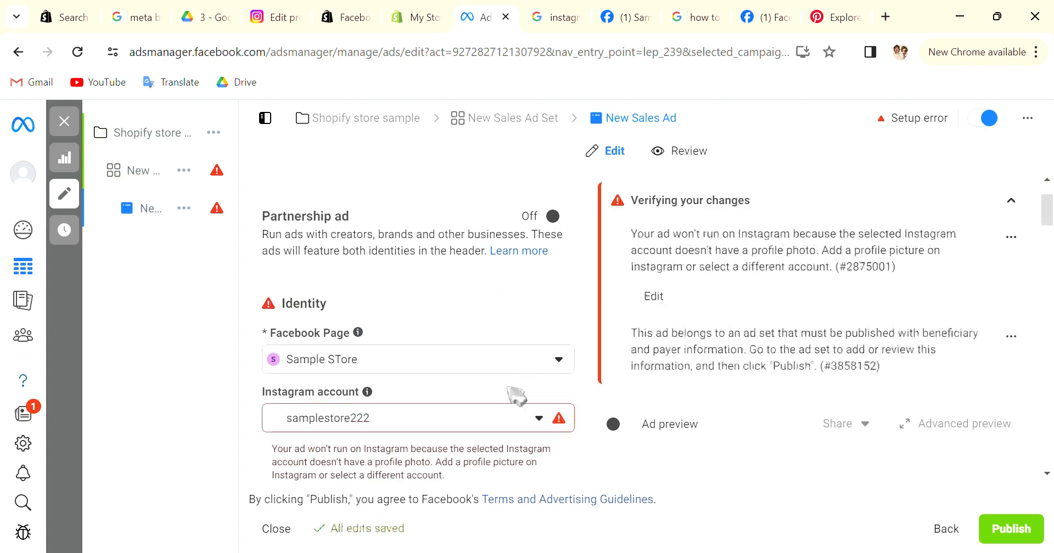
scroll(537, 424, down, 3)
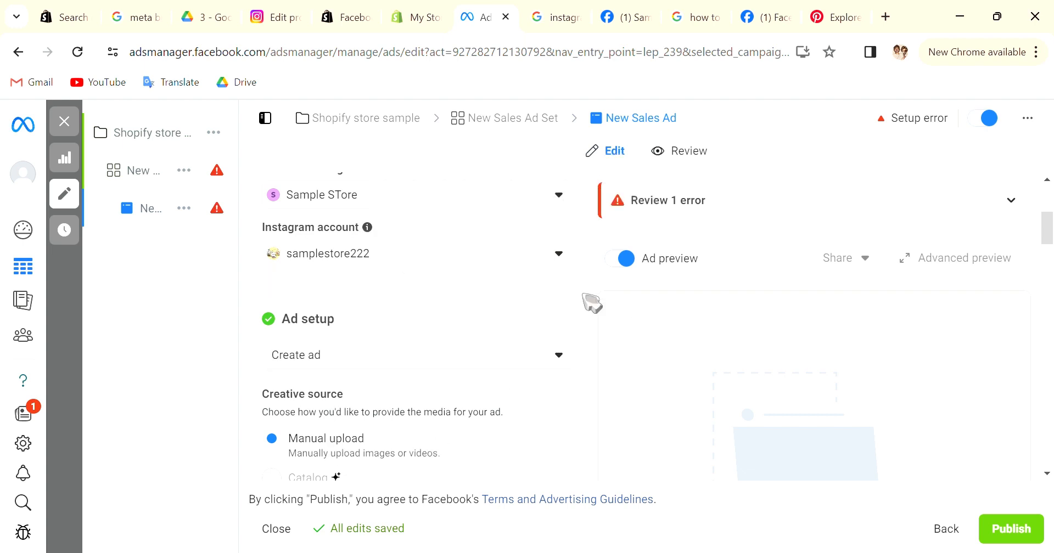
scroll(549, 312, down, 3)
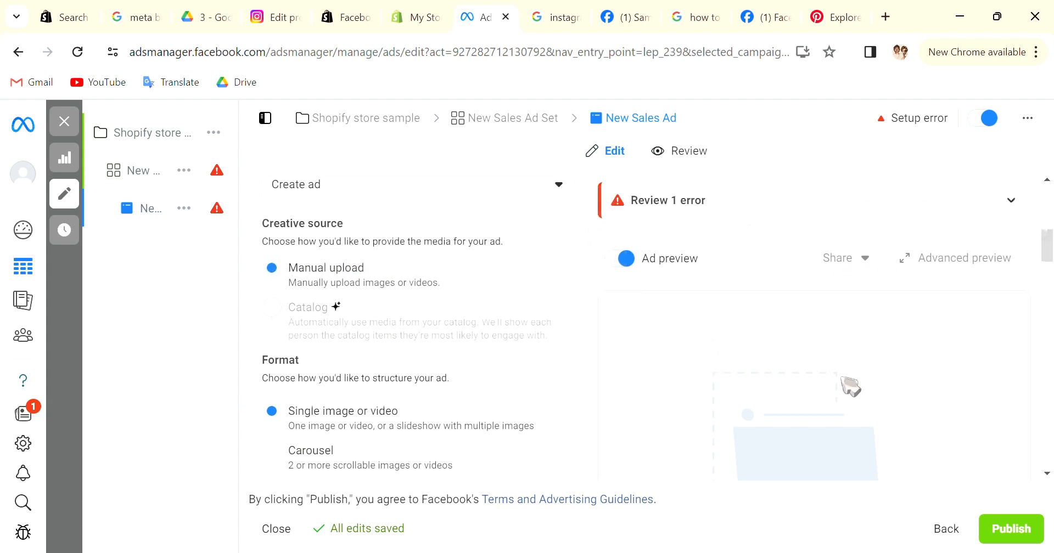
- Show the ad setup choices for the New Sales Ad and keep Create ad
scroll(851, 384, down, 3)
scroll(459, 308, up, 3)
scroll(471, 366, up, 3)
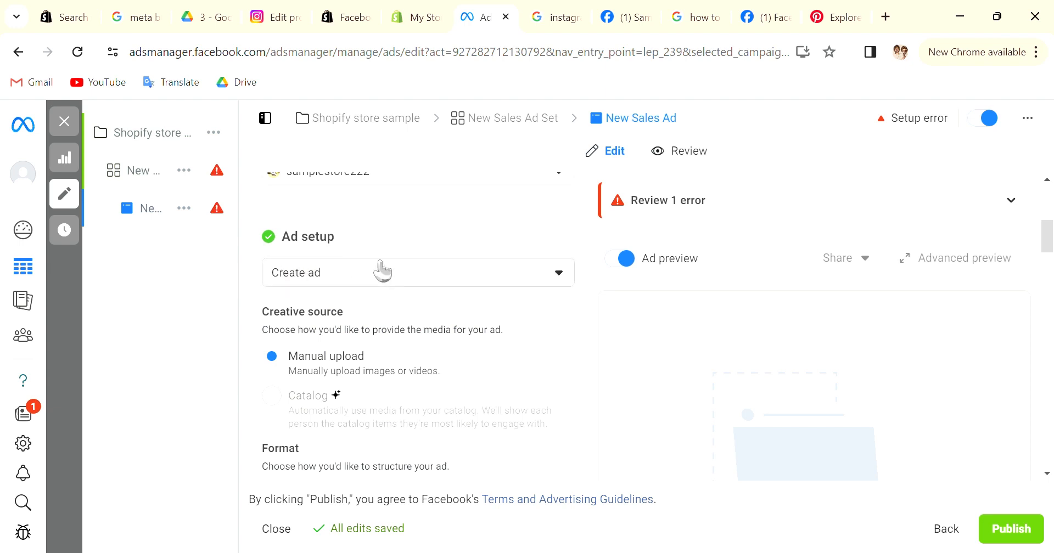
click(334, 276)
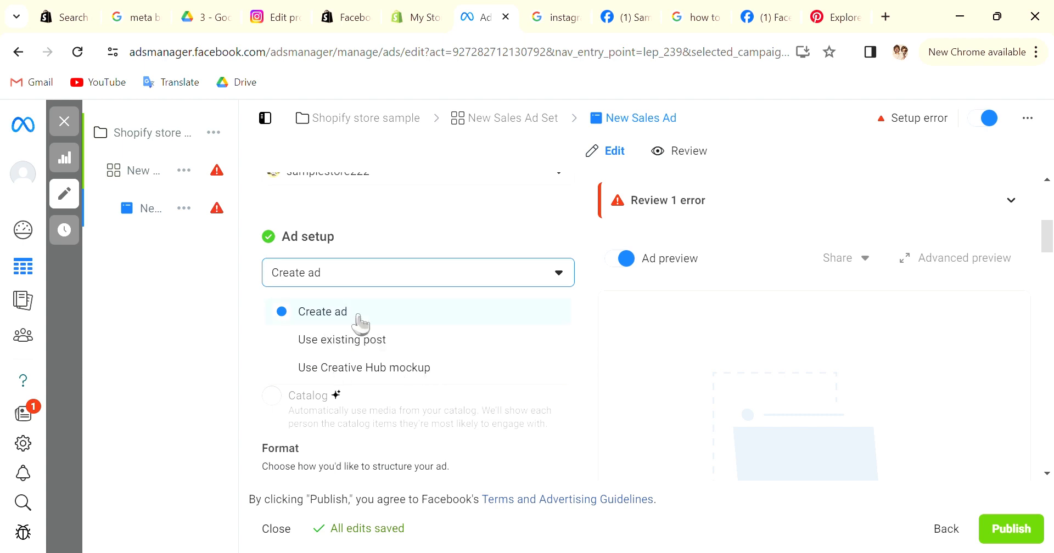
click(417, 281)
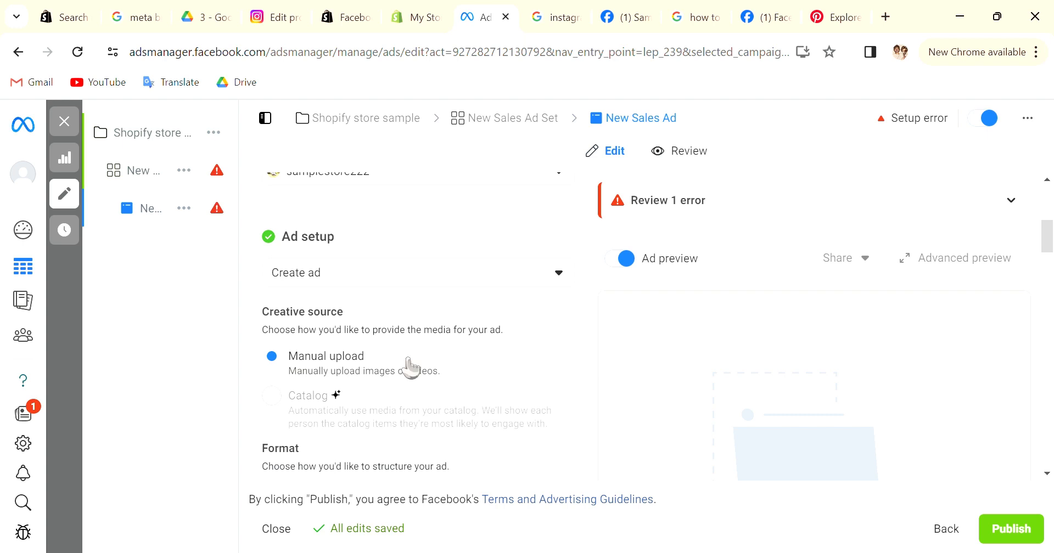
- Try the Carousel format for the New Sales Ad and set its format to Collection
scroll(369, 360, down, 3)
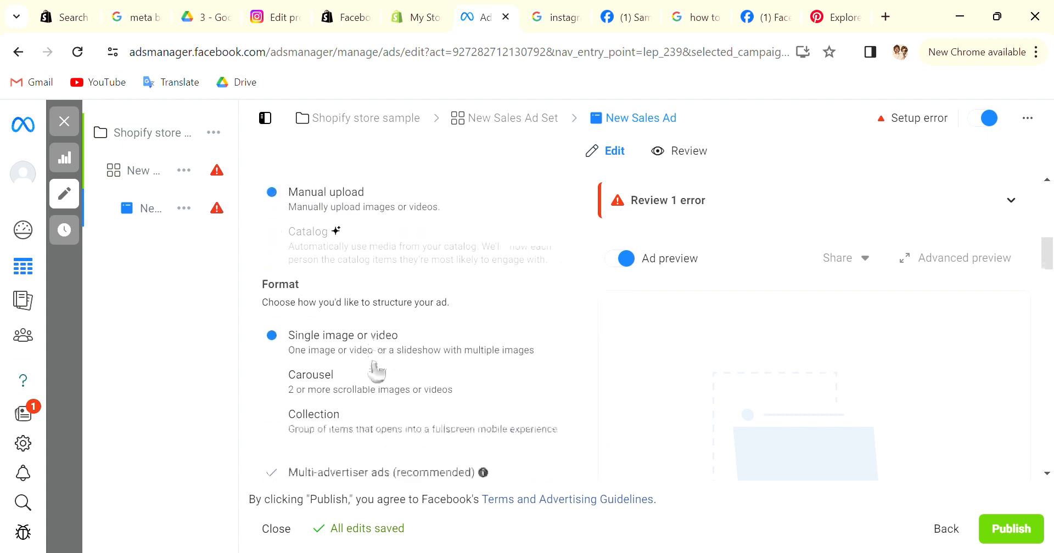
scroll(374, 370, down, 2)
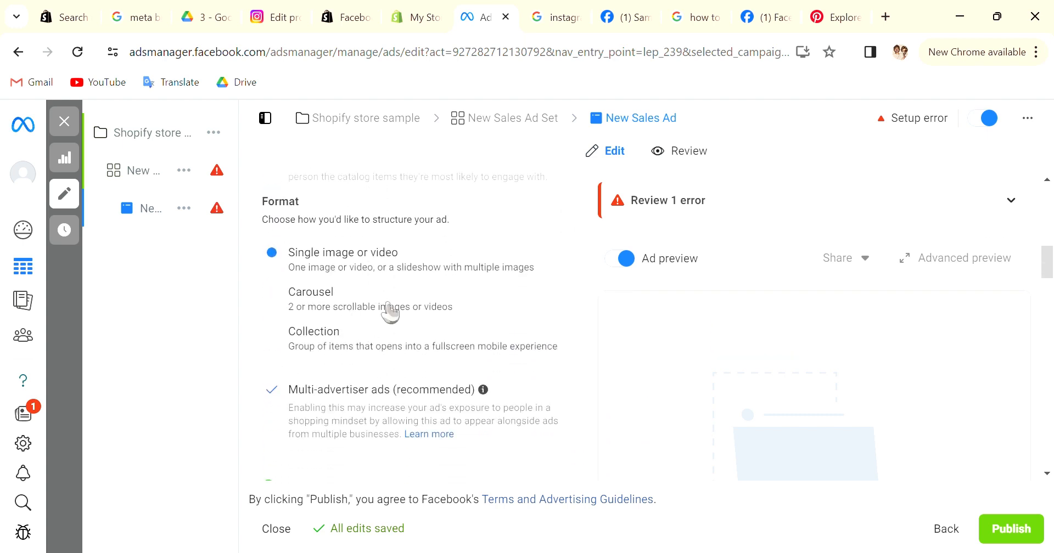
click(271, 331)
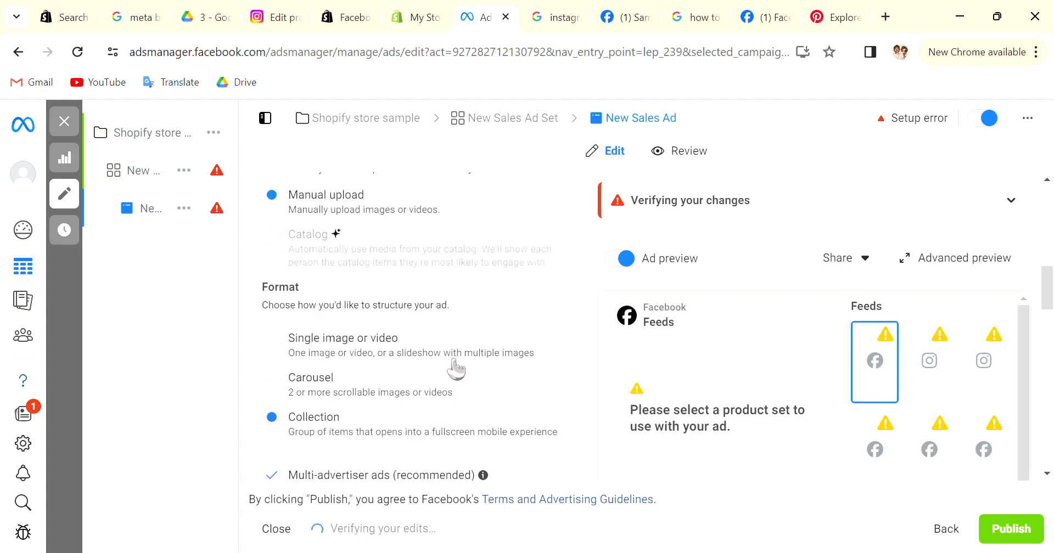
scroll(502, 363, down, 1)
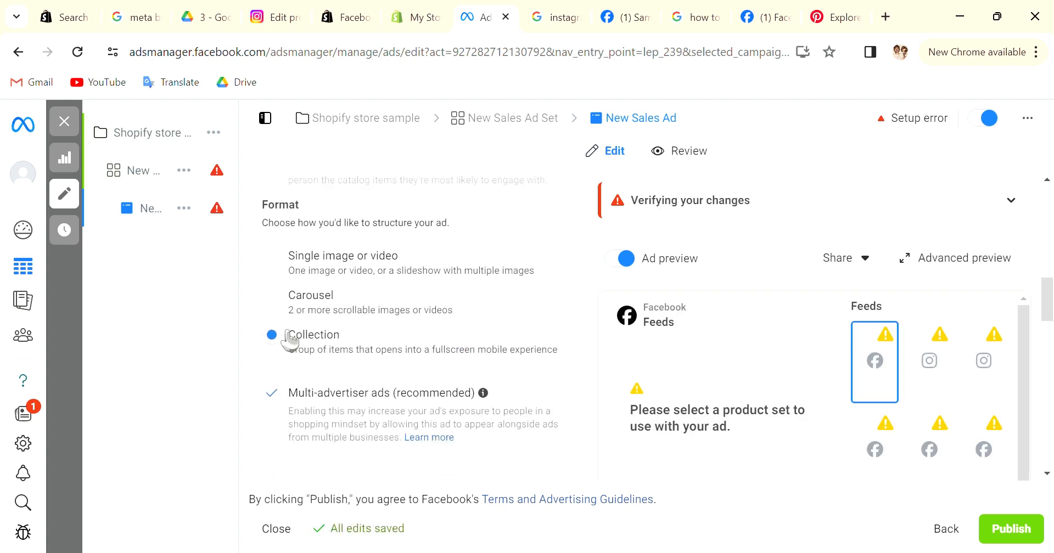
click(278, 296)
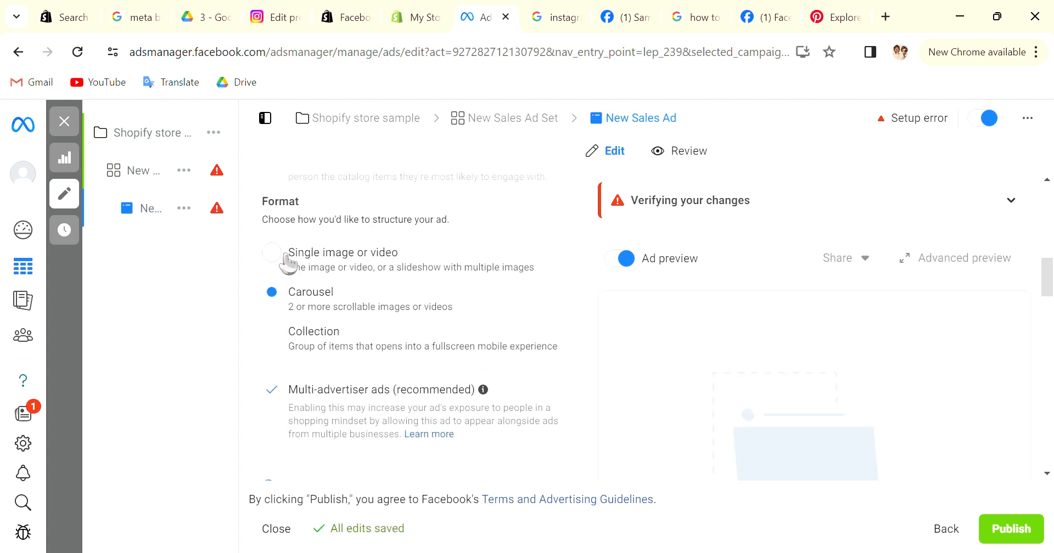
click(289, 340)
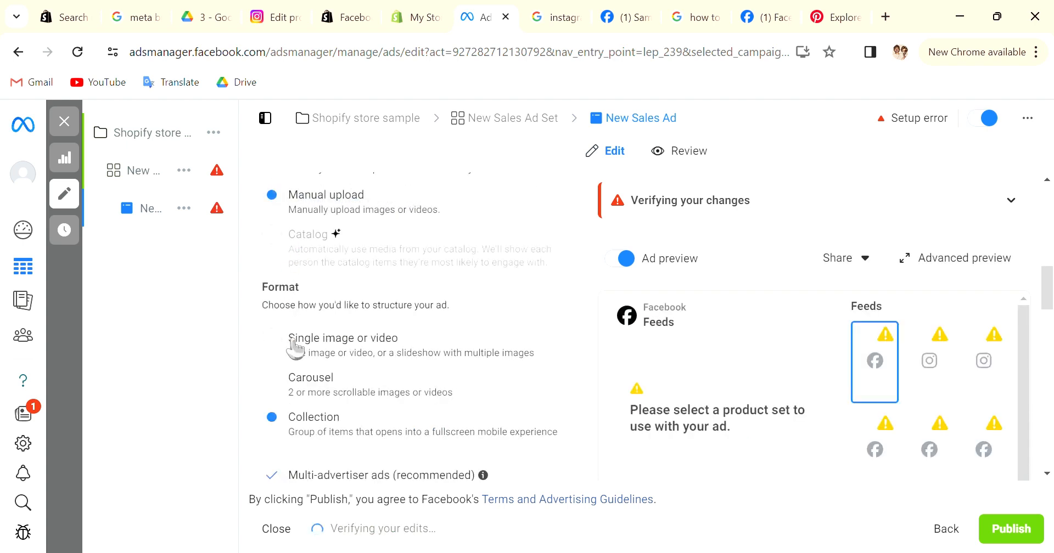
- Examine the ad's multi-advertiser, ad creative, destination and tracking settings
scroll(501, 346, down, 3)
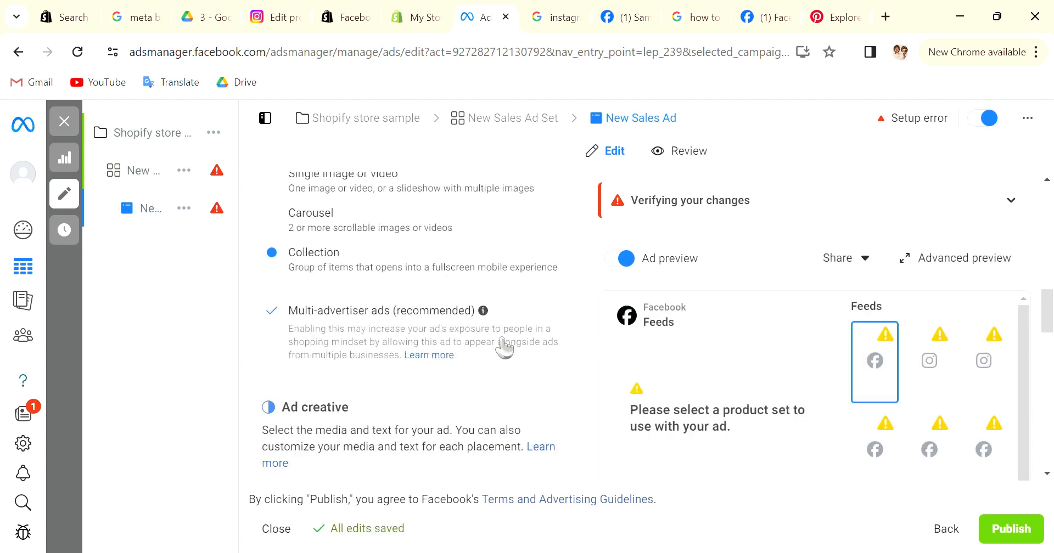
scroll(504, 347, down, 3)
scroll(501, 348, up, 1)
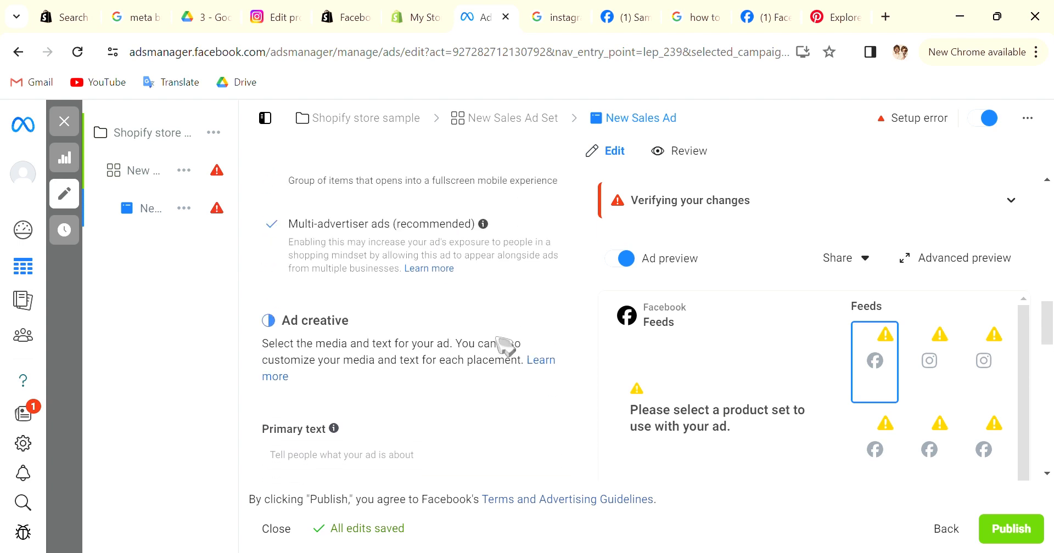
scroll(505, 345, down, 2)
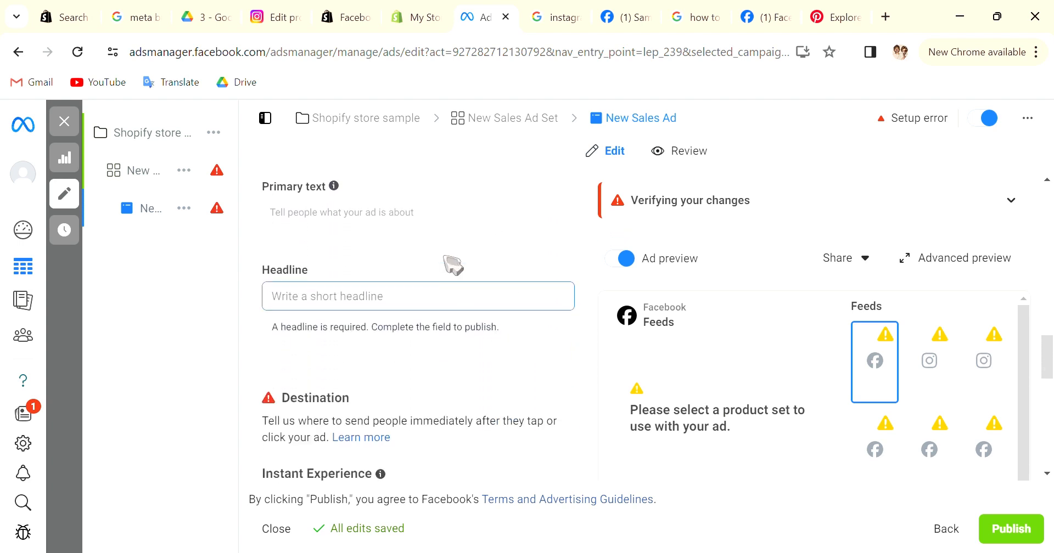
scroll(369, 329, down, 5)
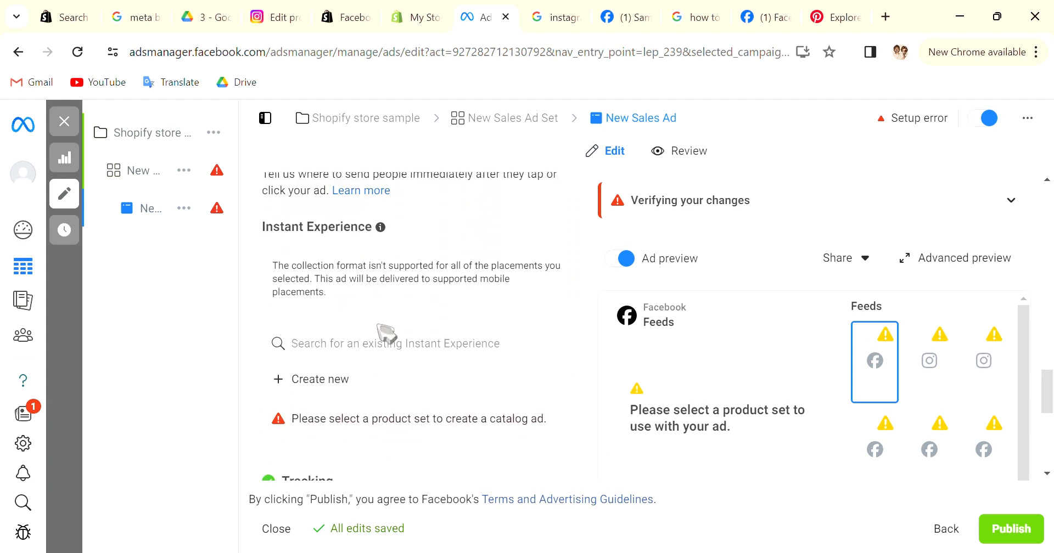
scroll(439, 357, down, 7)
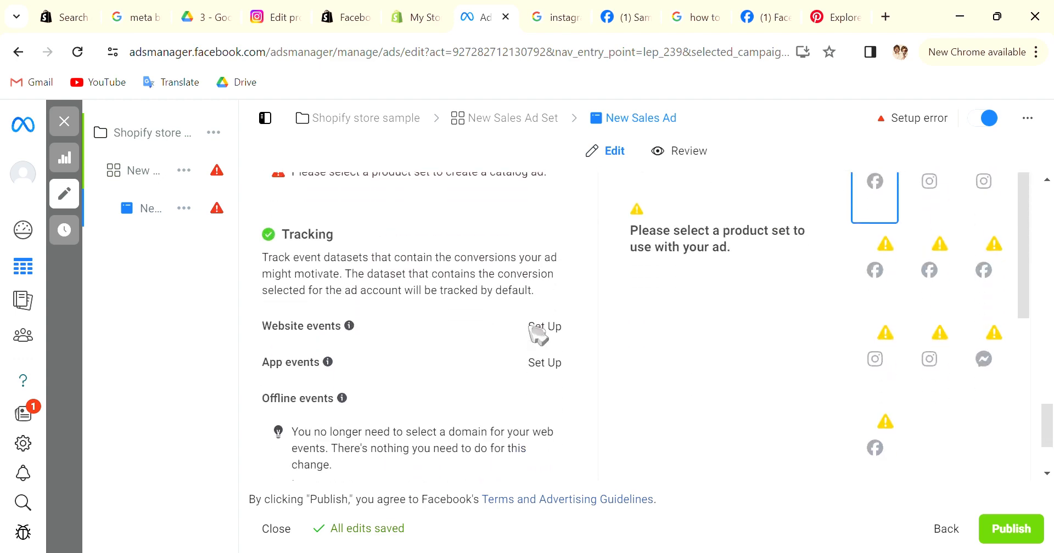
scroll(530, 336, up, 10)
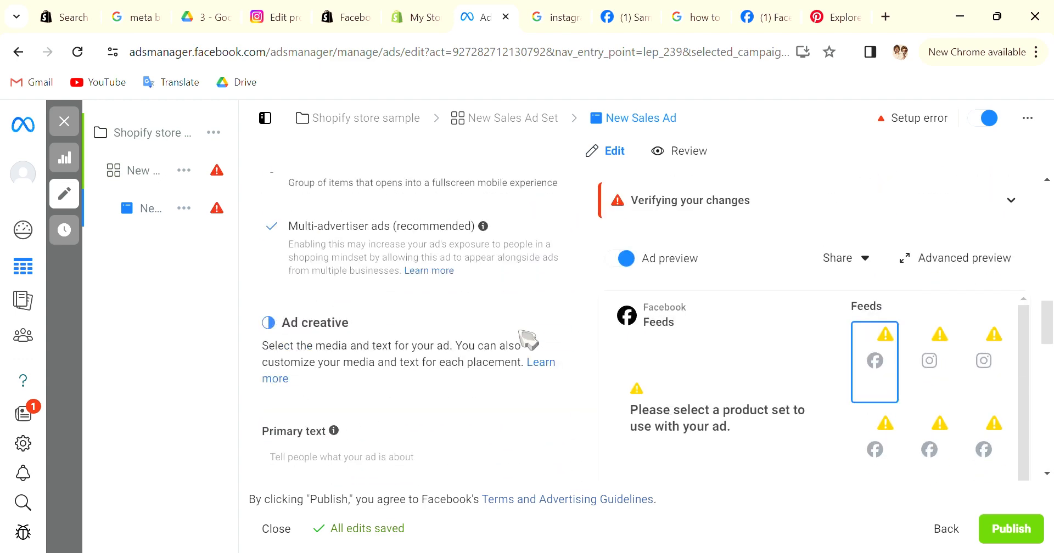
scroll(384, 267, up, 2)
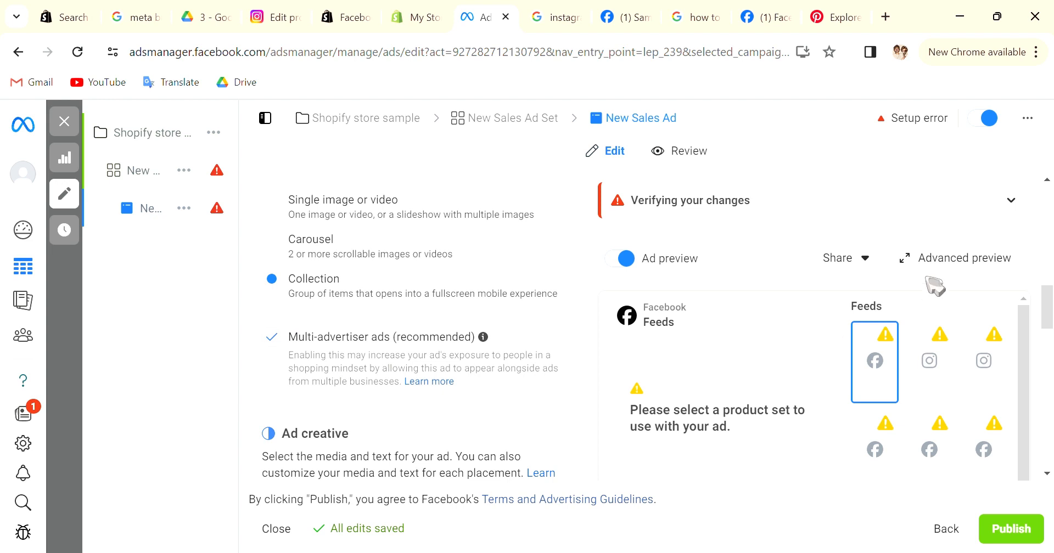
- View the advanced preview of the ad across its Facebook and Instagram placements and close it
click(945, 258)
scroll(378, 282, down, 3)
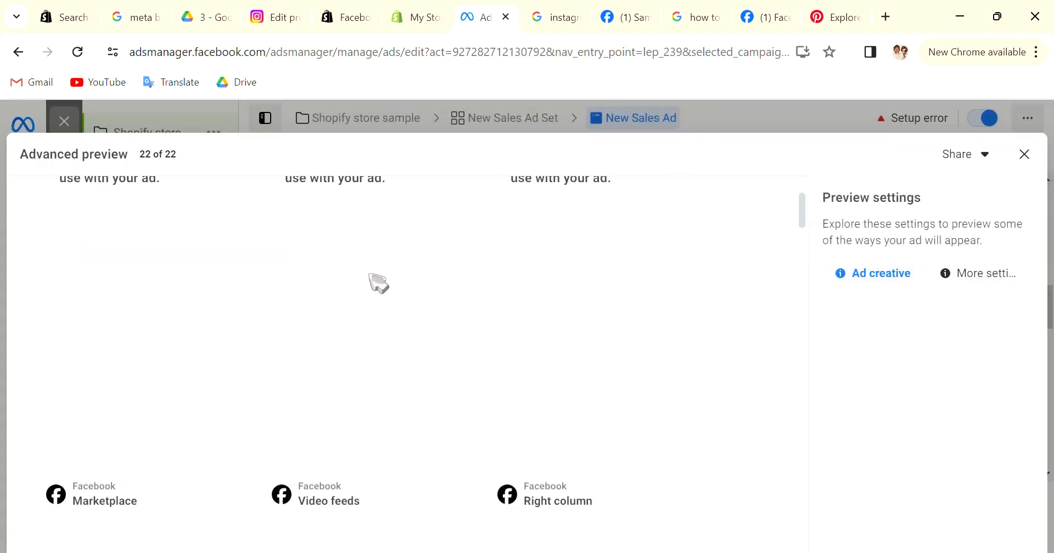
scroll(379, 283, down, 10)
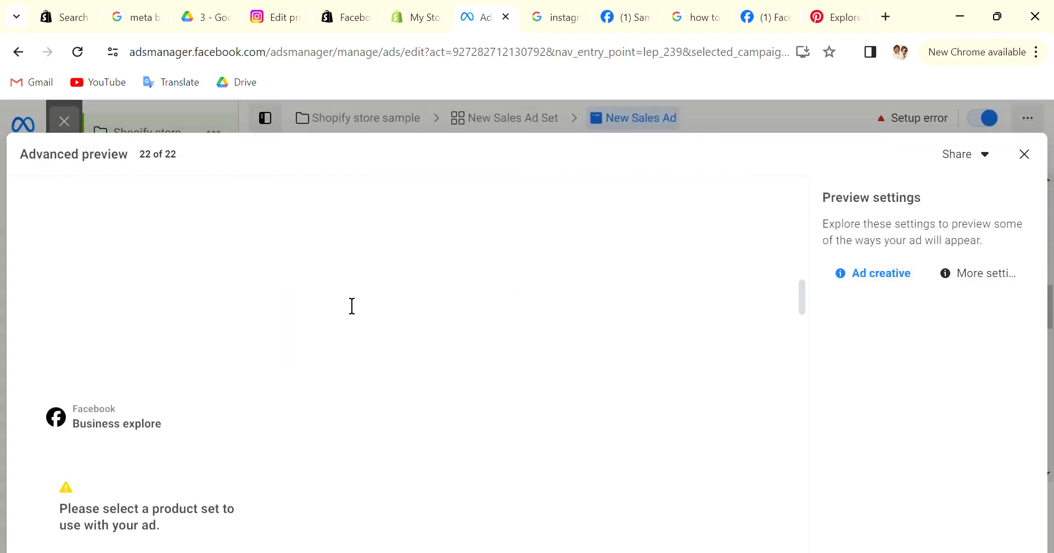
scroll(351, 306, down, 3)
scroll(427, 292, up, 17)
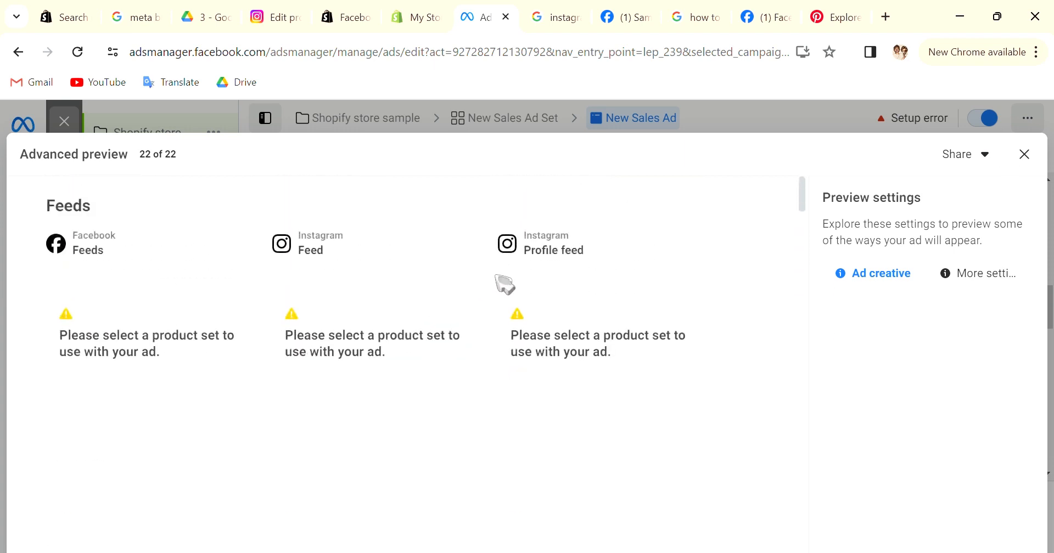
click(1042, 159)
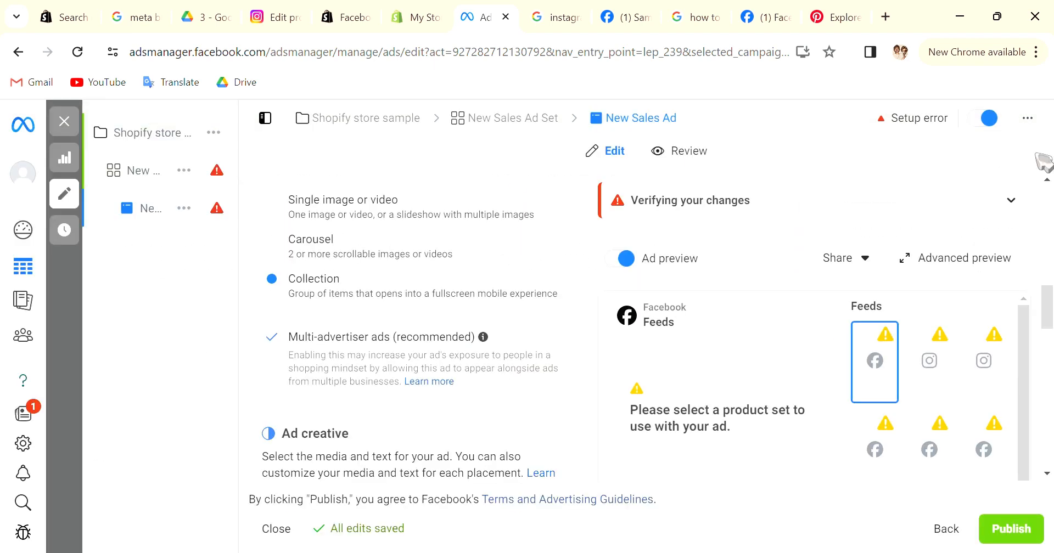
- Review the ad's setup and format settings, its placement previews, and the Destination section
scroll(490, 378, up, 6)
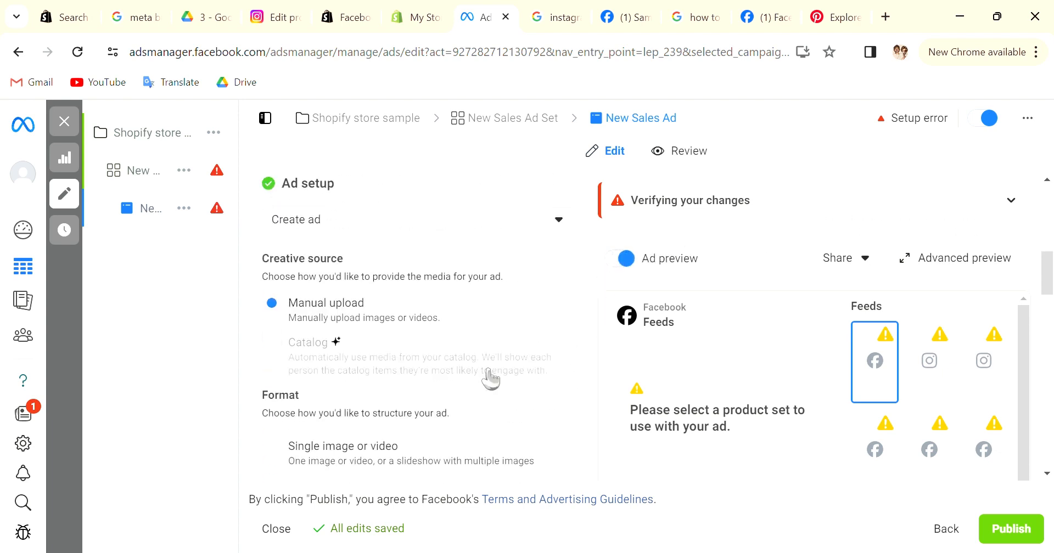
scroll(488, 374, down, 3)
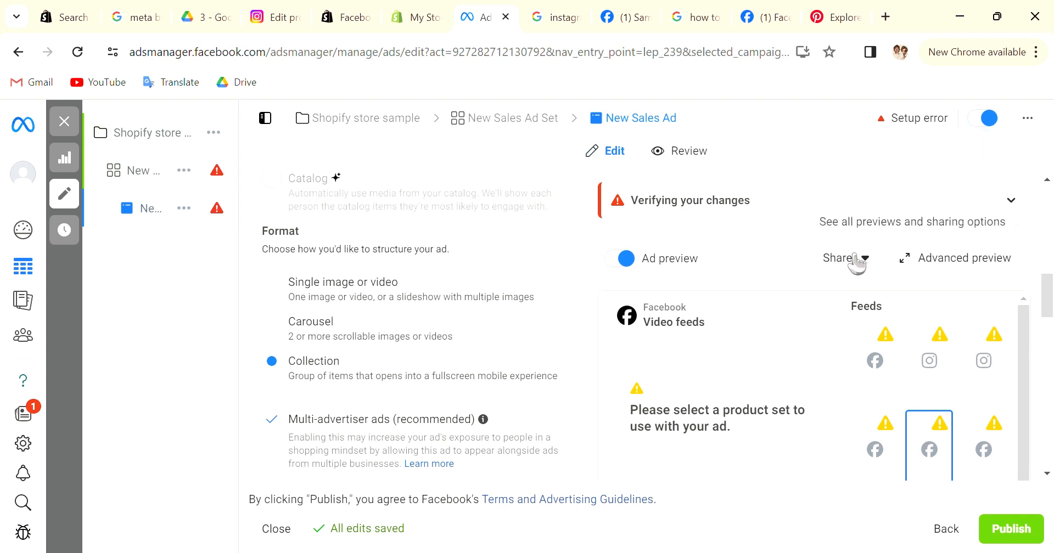
scroll(935, 390, down, 2)
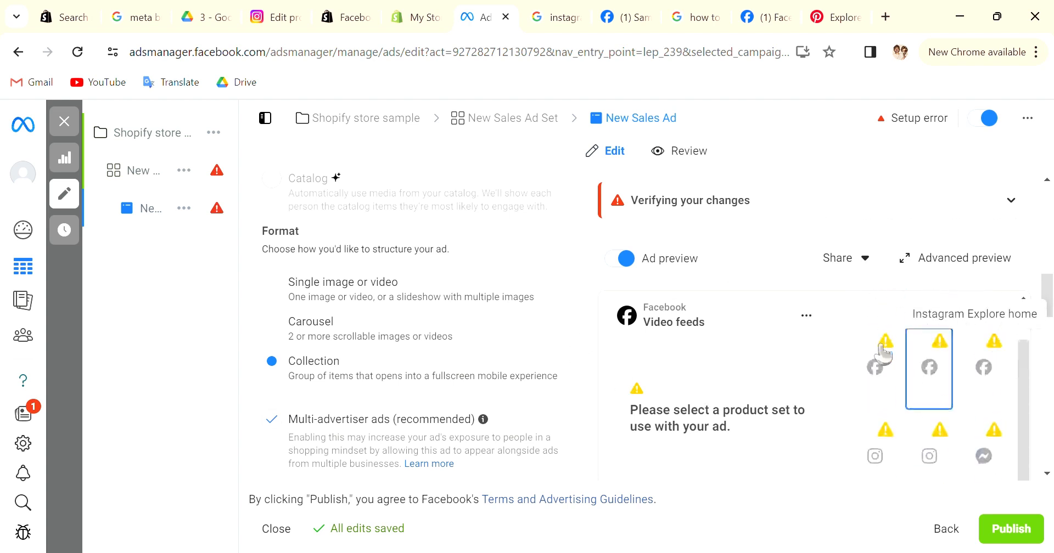
scroll(938, 412, down, 5)
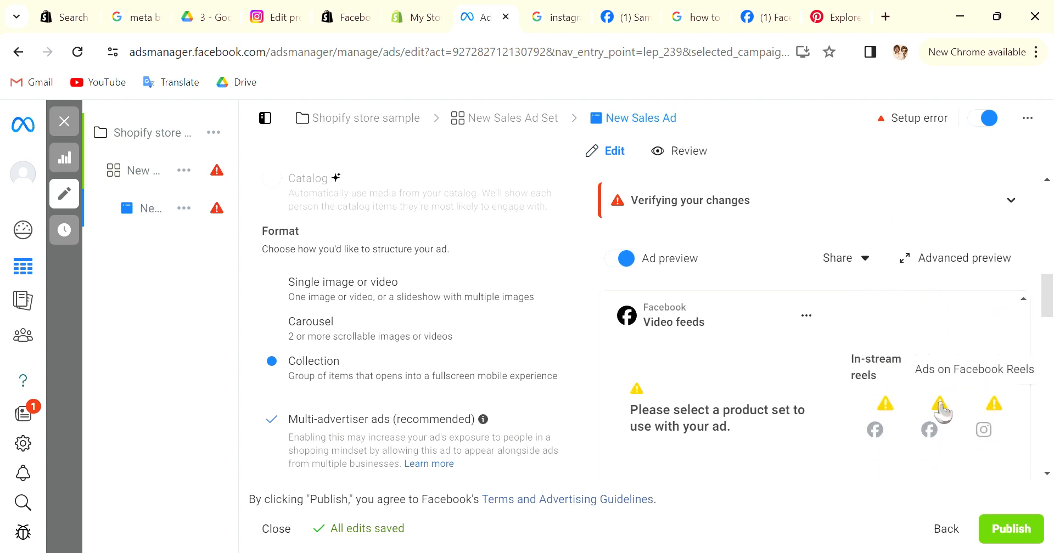
scroll(483, 346, down, 10)
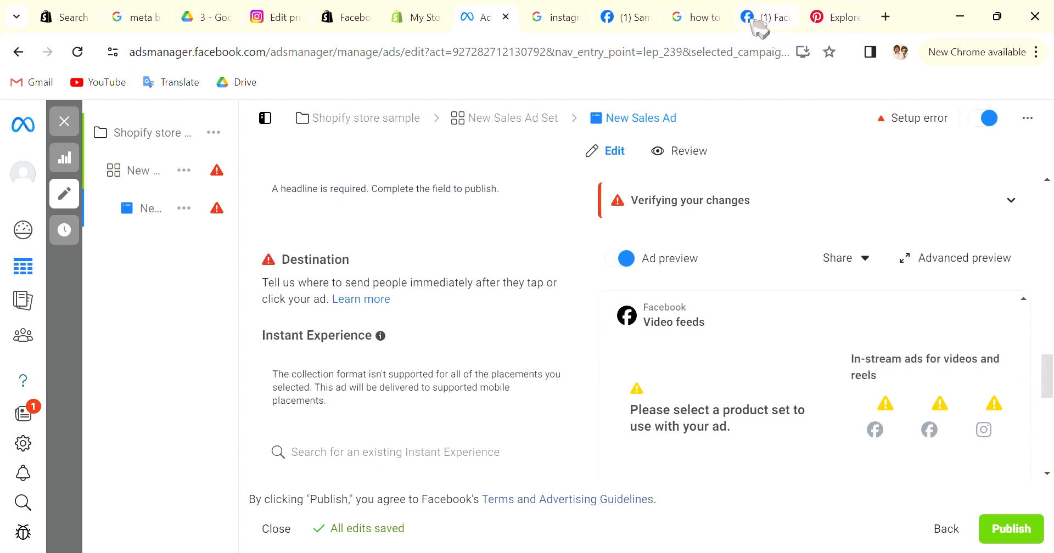
- Switch to the Google image results for instagram ads ideas and browse the ad examples
click(708, 22)
click(549, 18)
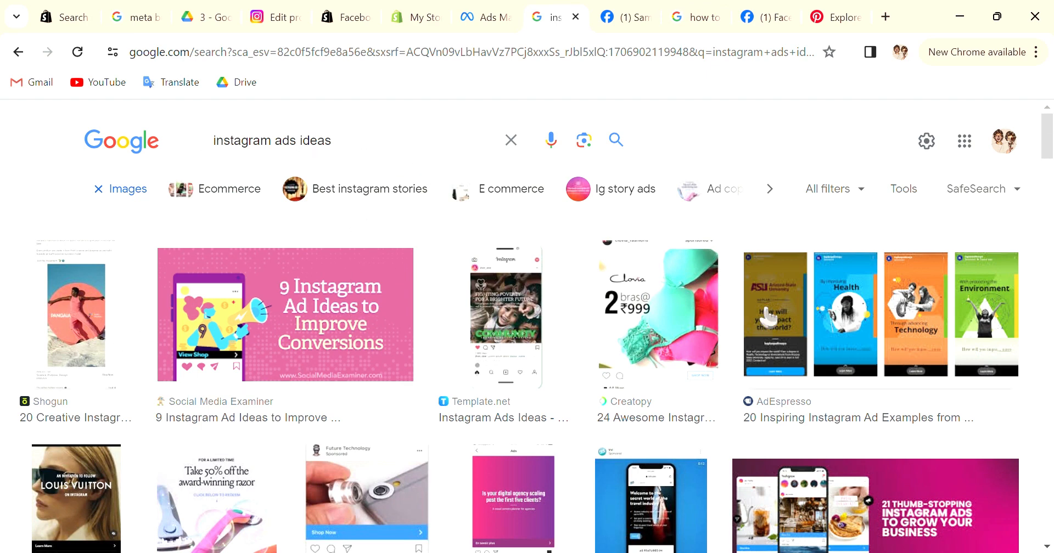
scroll(860, 329, down, 2)
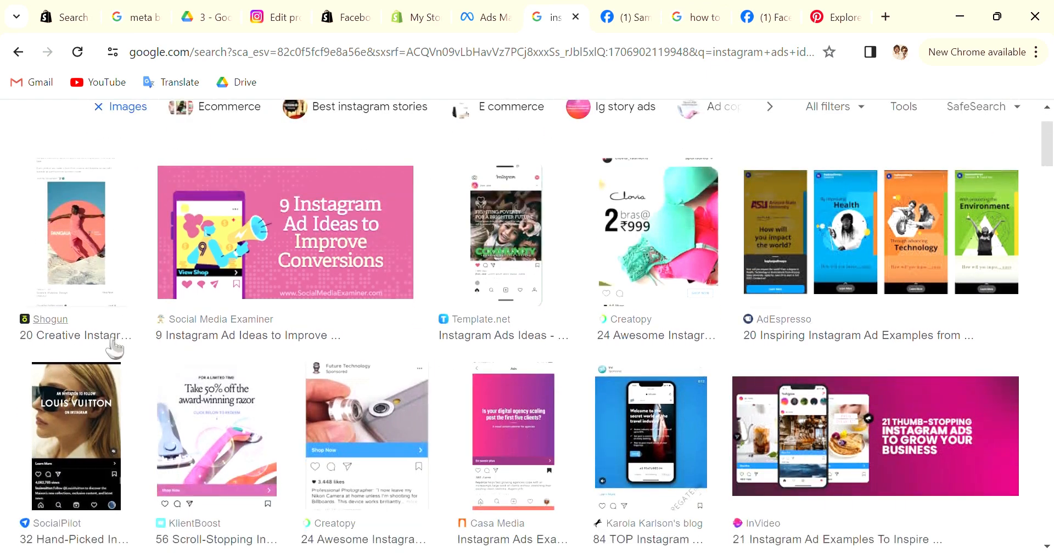
scroll(114, 347, down, 4)
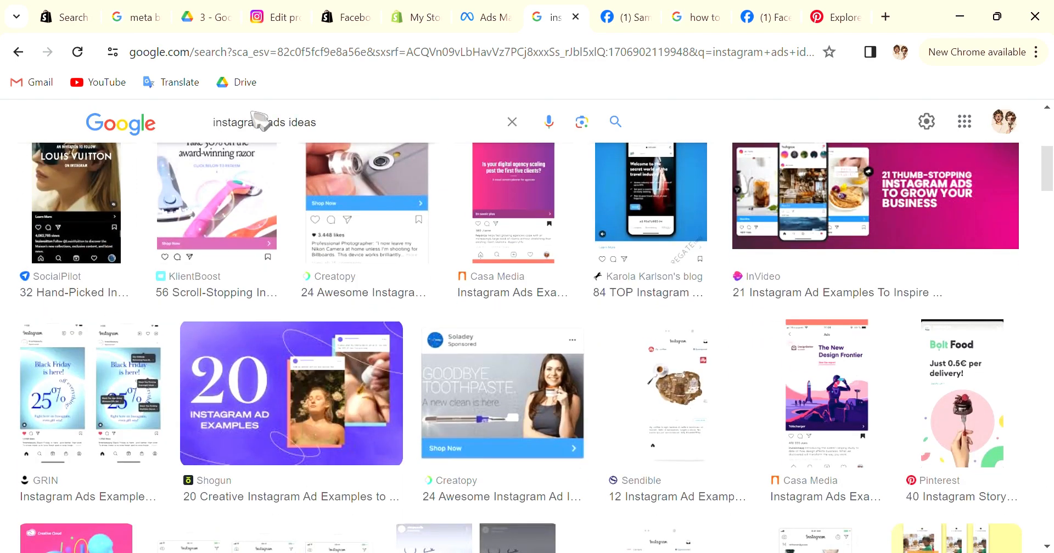
- Search Google Images for "instagram ads itemplates" and browse the template images
drag(357, 137, 295, 144)
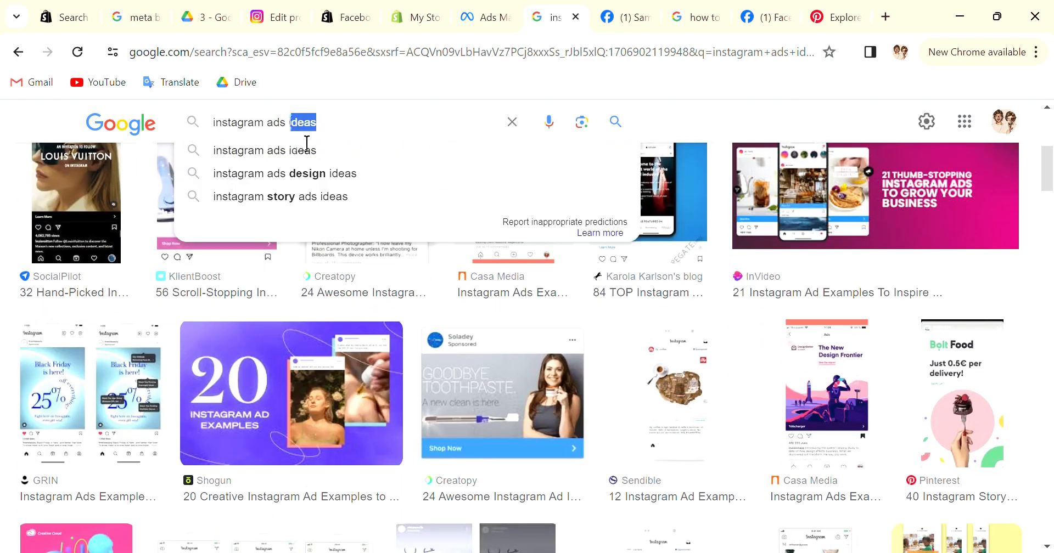
text(itemplate)
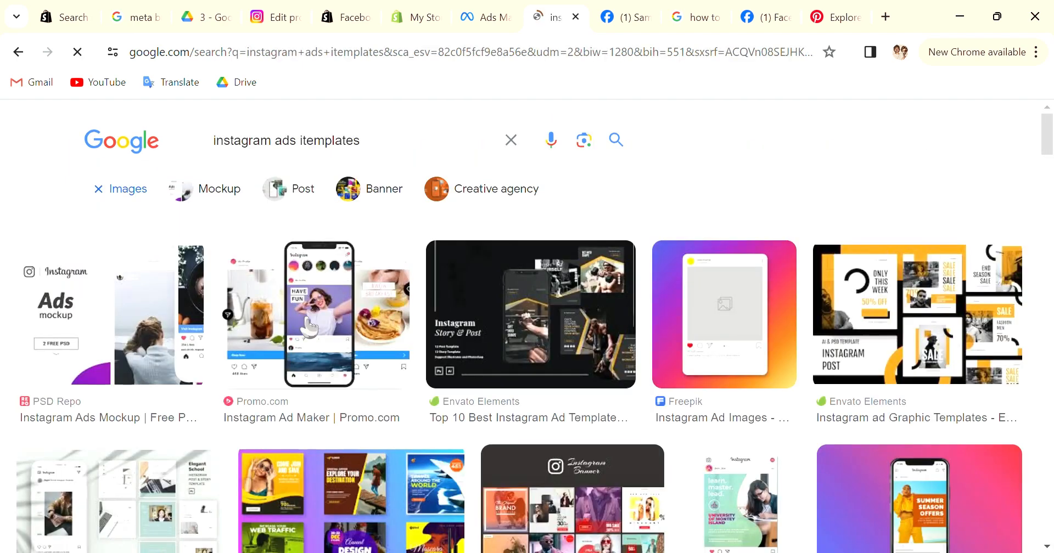
scroll(285, 355, down, 3)
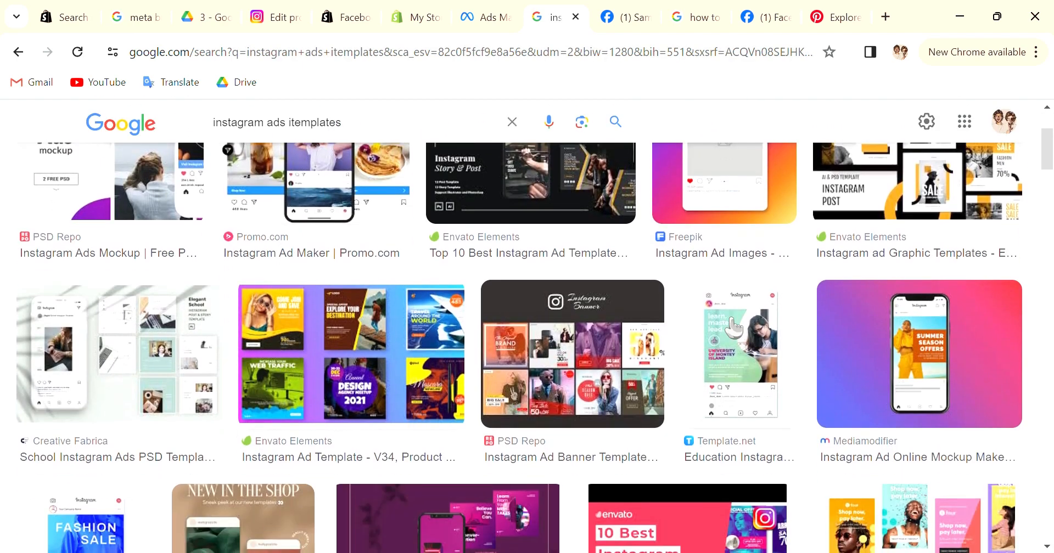
scroll(155, 287, up, 3)
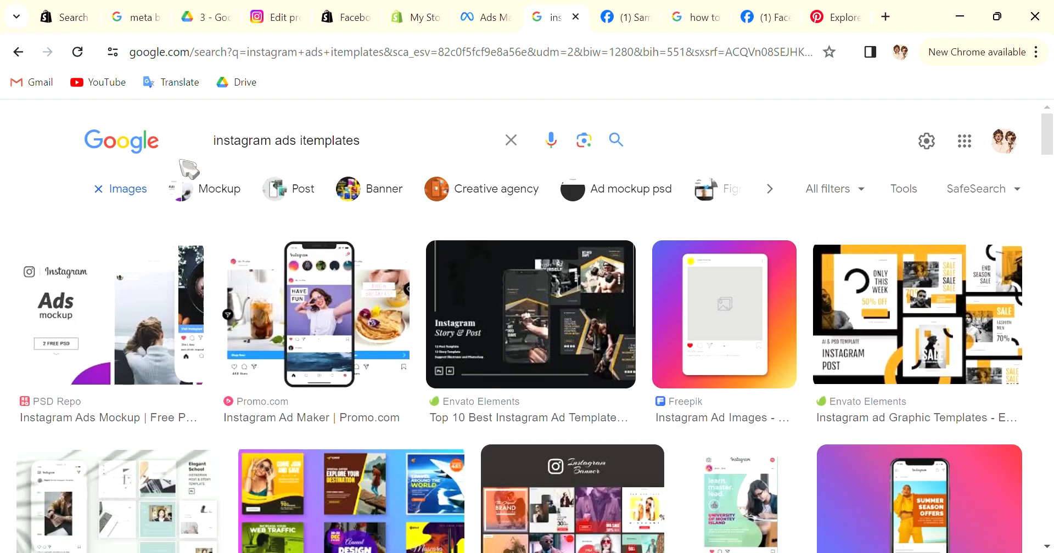
- Remove the image filter from the template search and browse the web results down to Canva's Instagram ad templates
click(138, 192)
scroll(213, 258, down, 5)
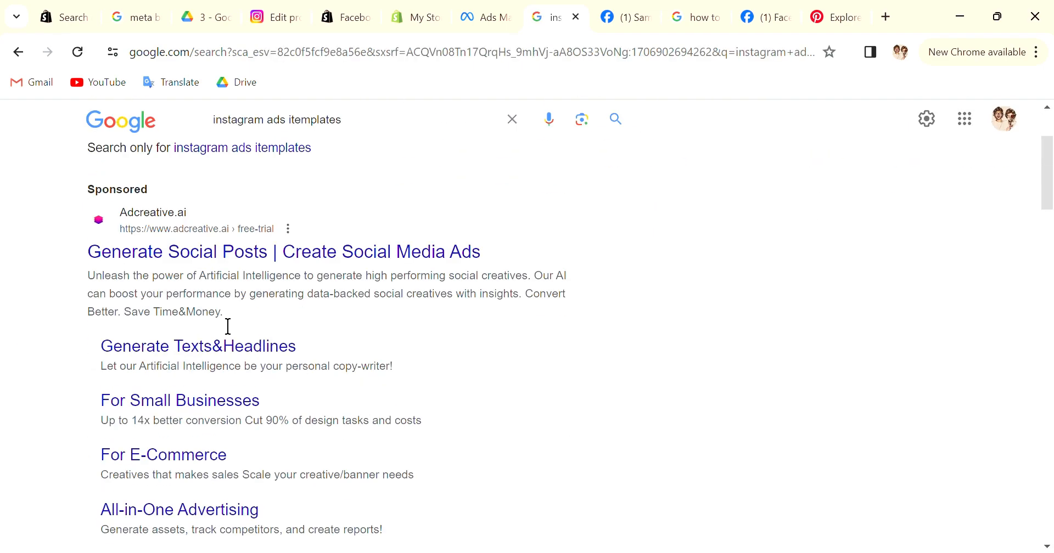
scroll(215, 288, up, 3)
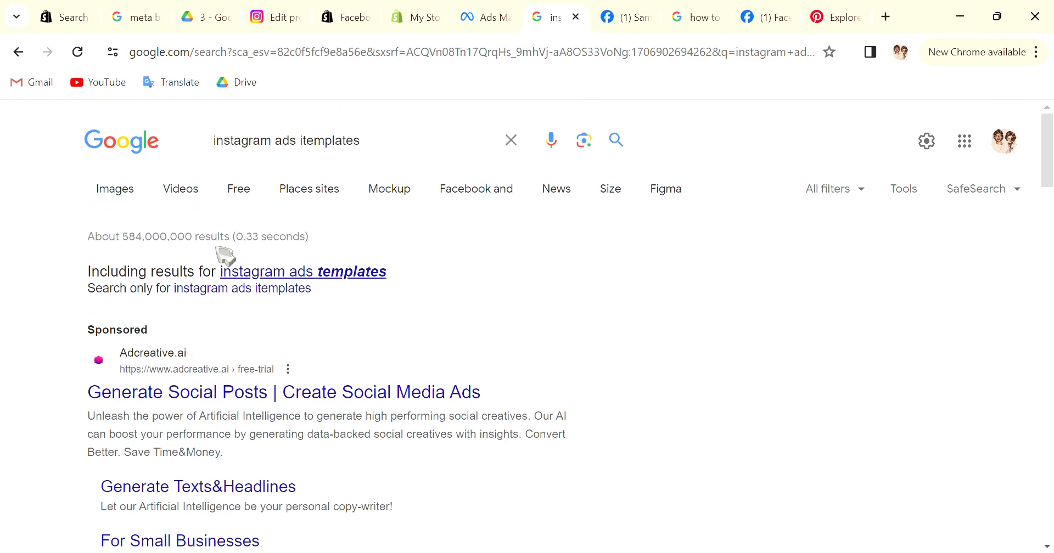
scroll(273, 365, down, 9)
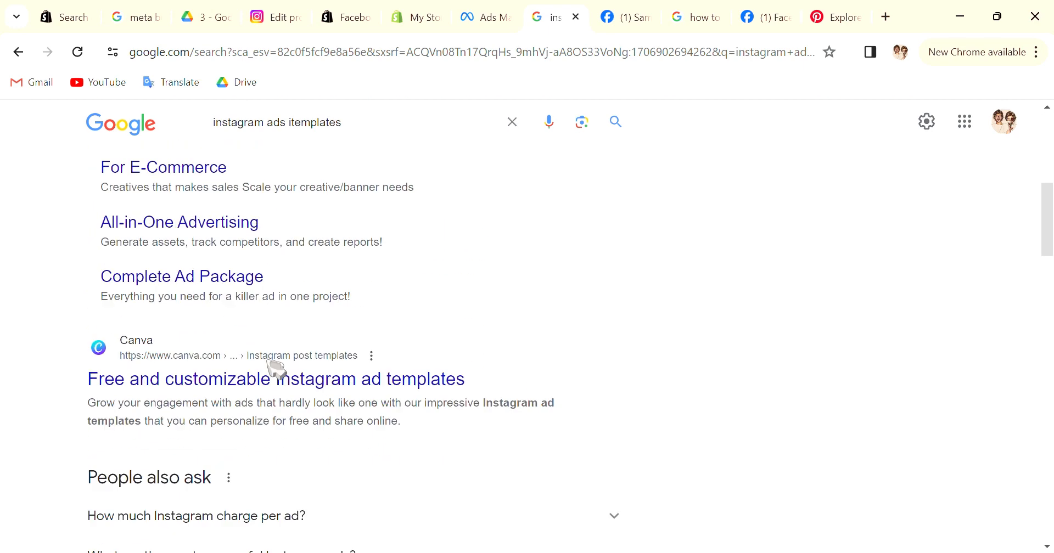
- Bring back the image results for the Instagram ads template search and browse the template designs
scroll(310, 301, down, 3)
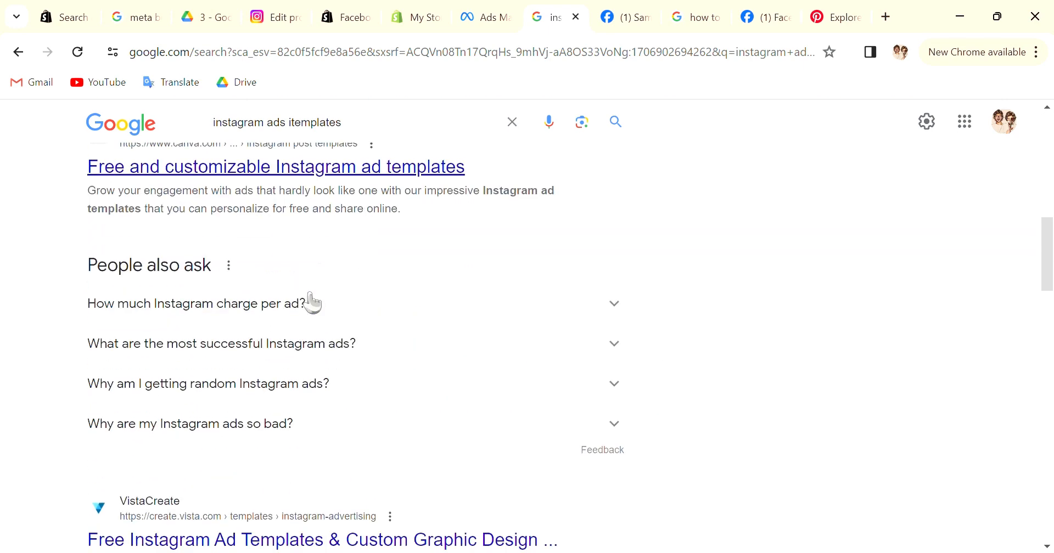
scroll(264, 242, up, 12)
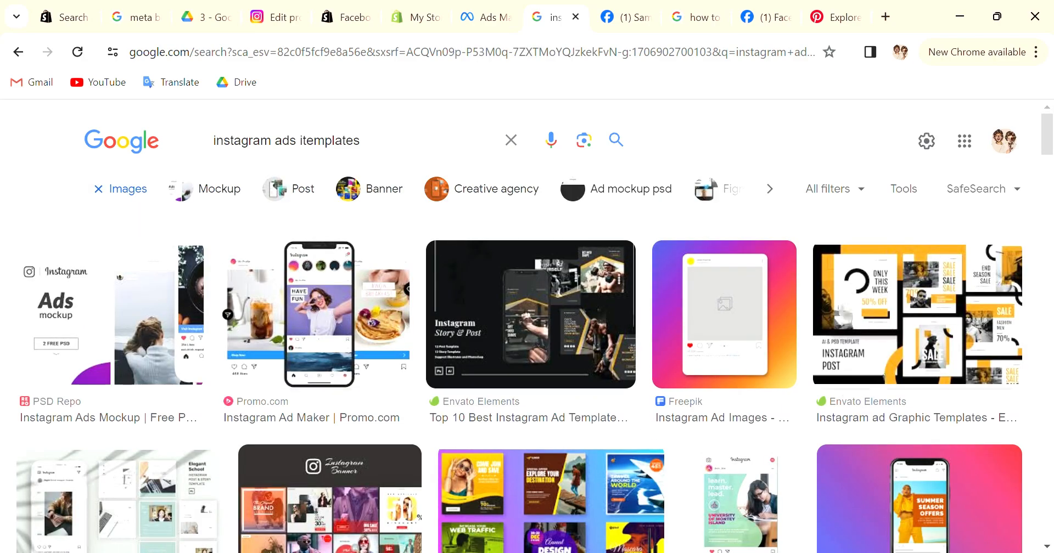
scroll(317, 326, down, 7)
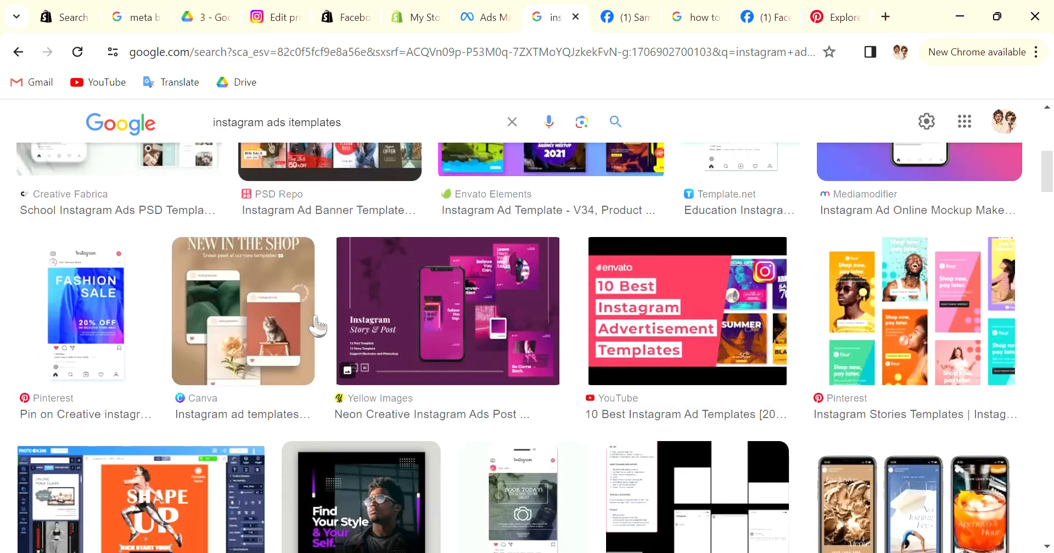
scroll(317, 326, down, 10)
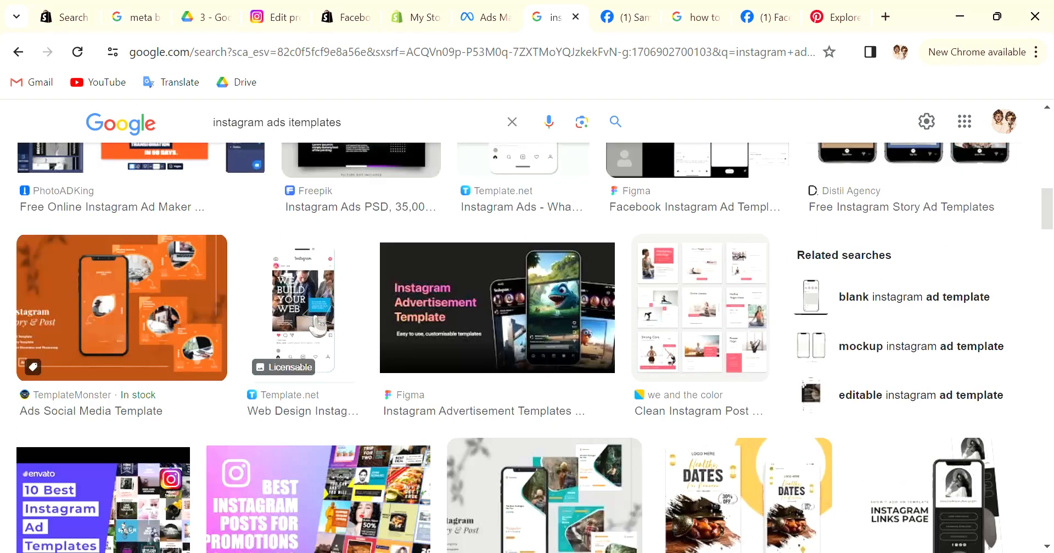
scroll(326, 322, up, 17)
scroll(329, 325, up, 1)
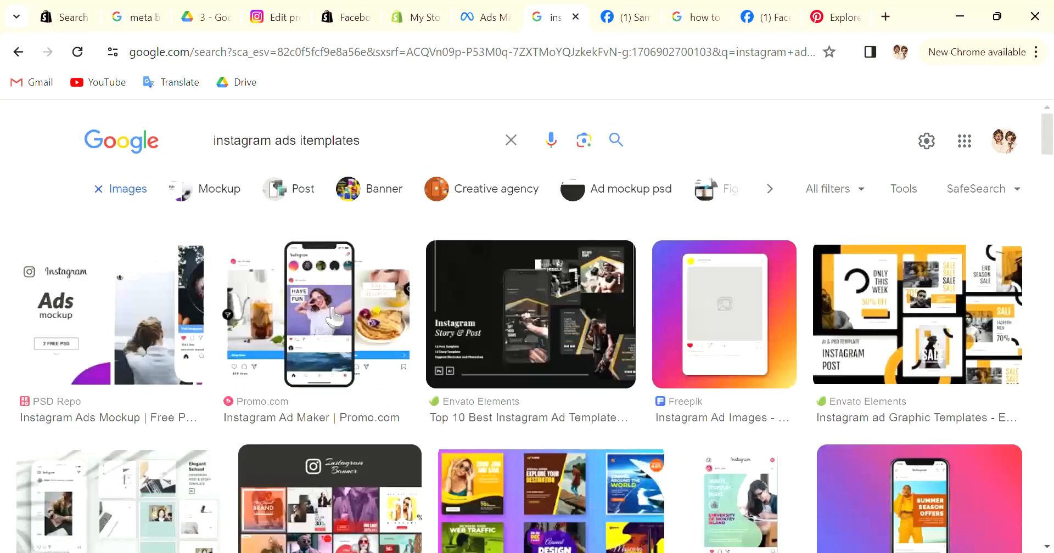
- Switch back to Meta Ads Manager and submit the New Sales Ad for publishing
click(487, 18)
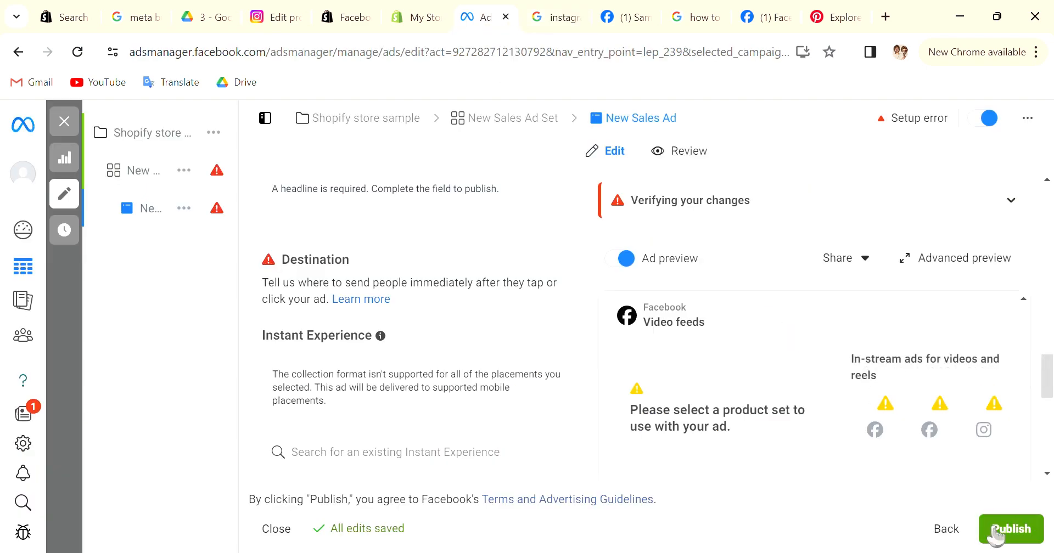
click(1026, 538)
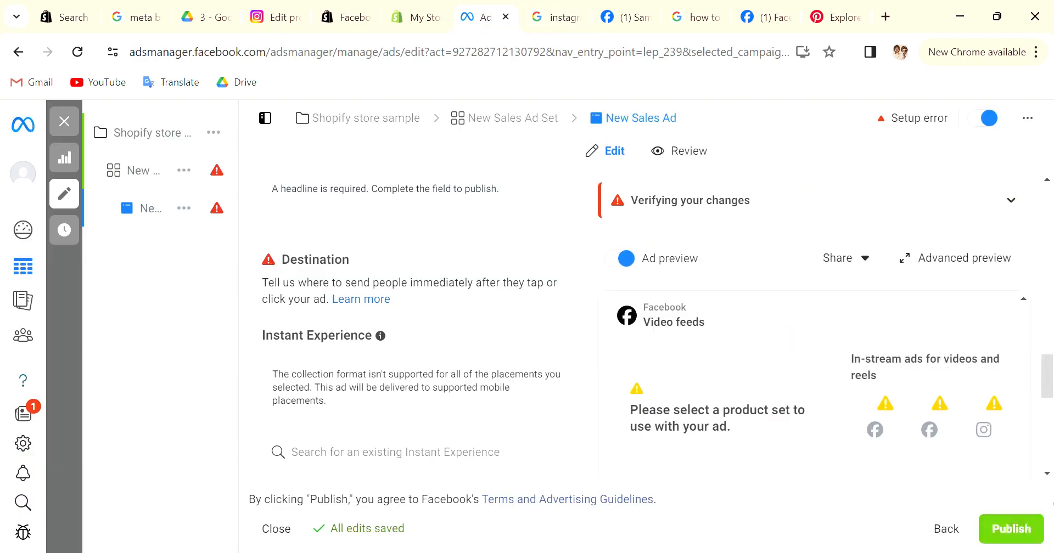